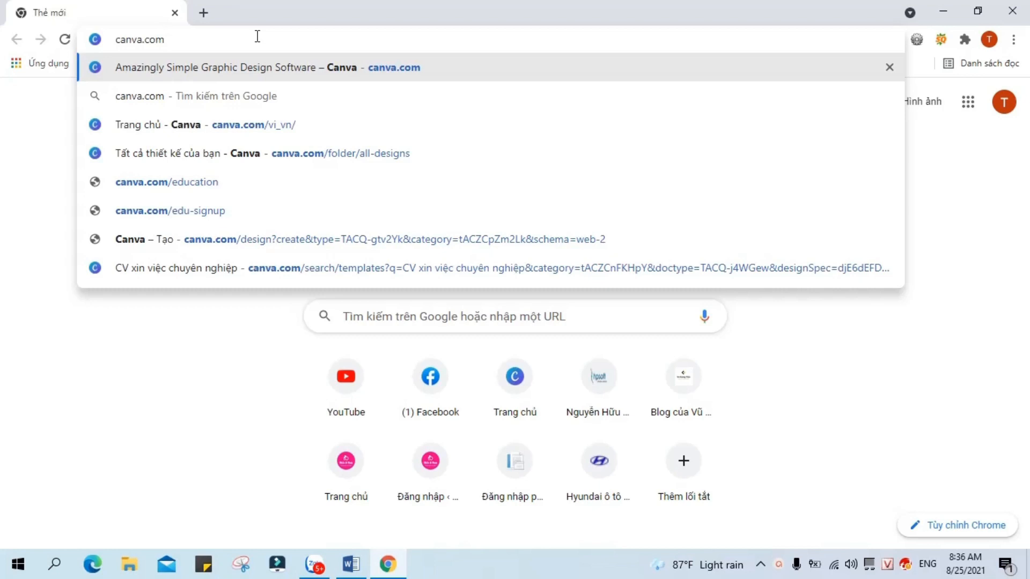
Step: Open canva.com in a new Chrome tab
key(Return)
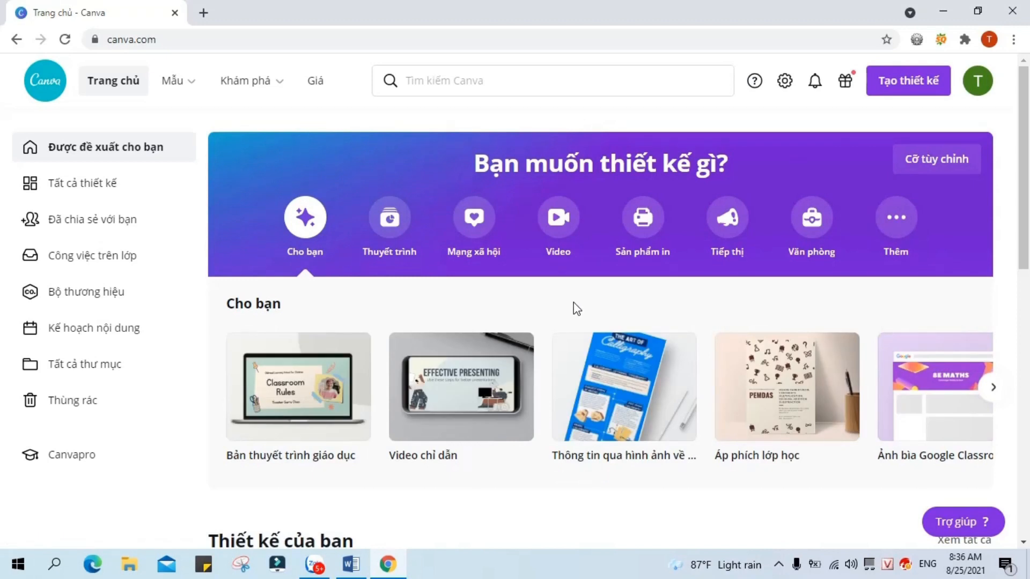
Step: Search Canva for 'cv' and choose the Sơ yếu lý lịch résumé suggestion
mouse_move(735, 392)
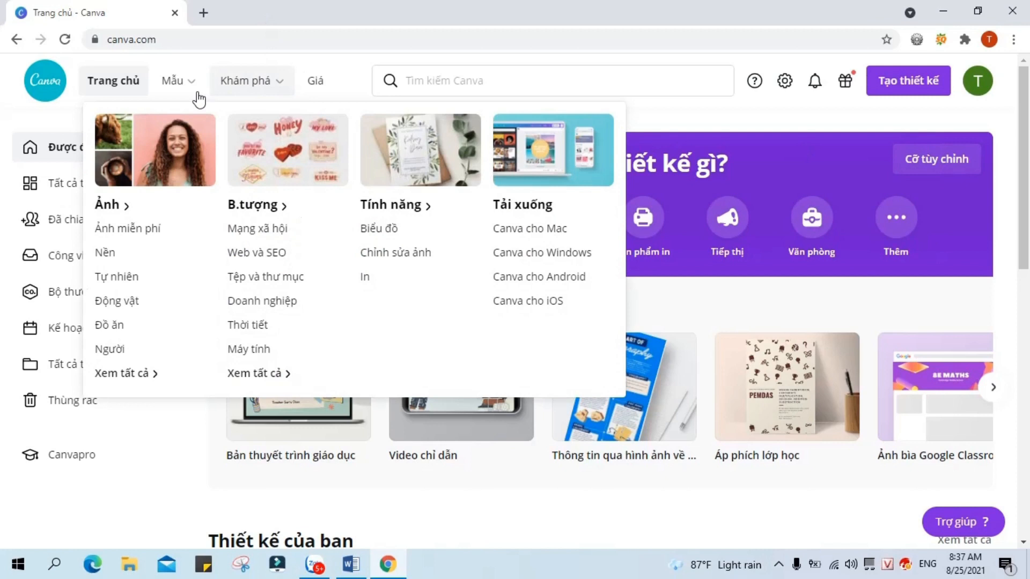
mouse_move(195, 92)
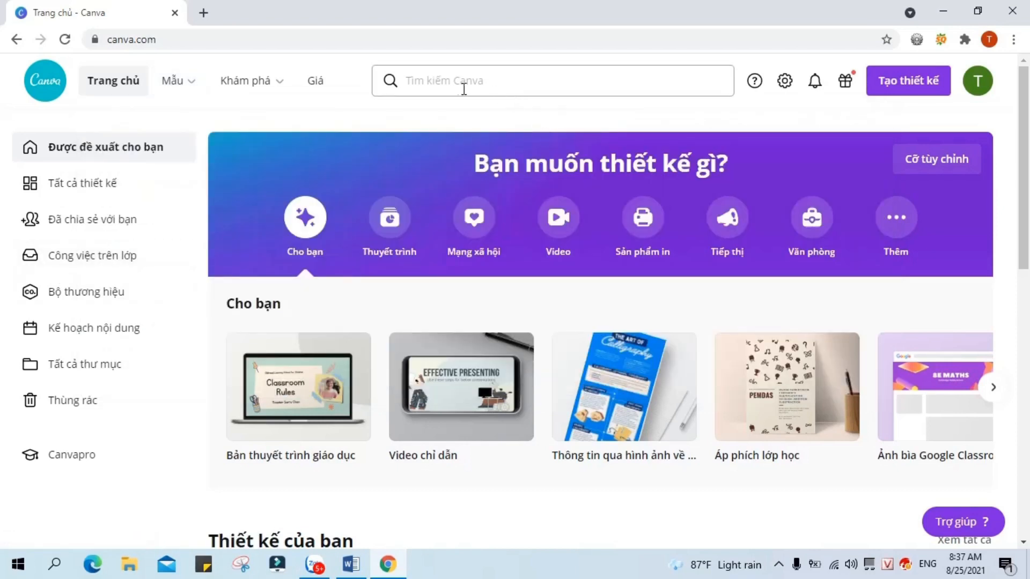
click(480, 81)
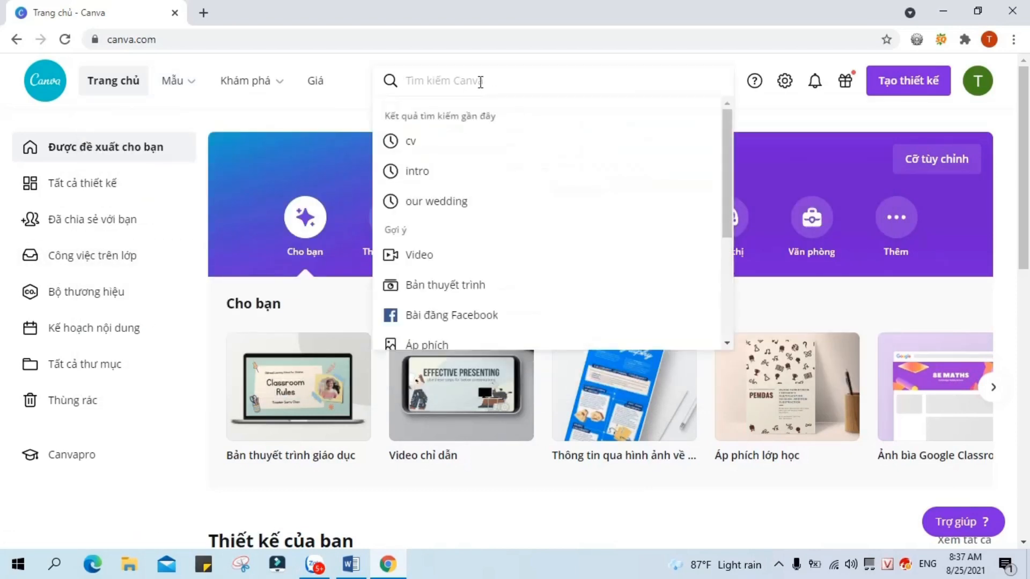
text(cv)
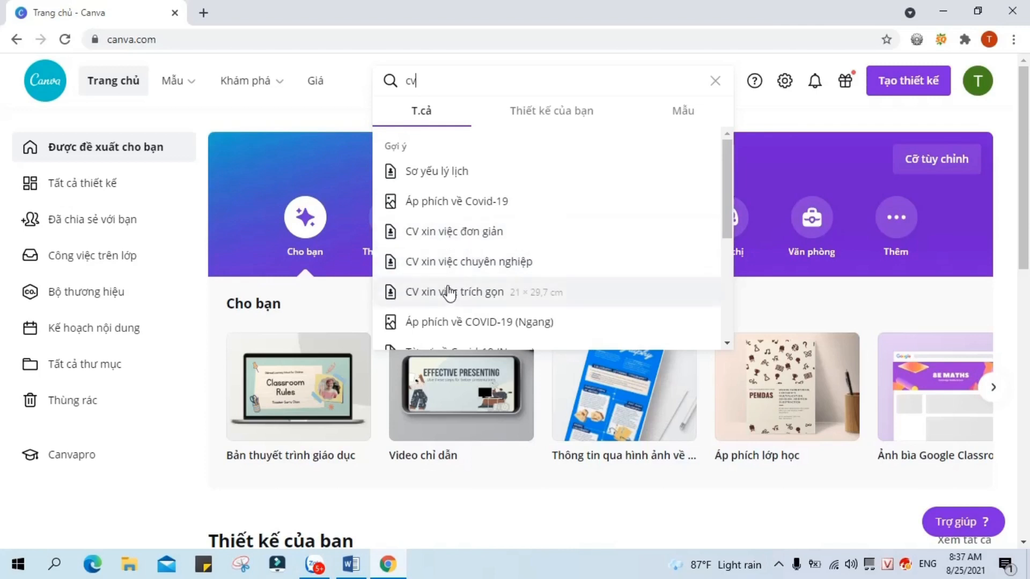
click(437, 172)
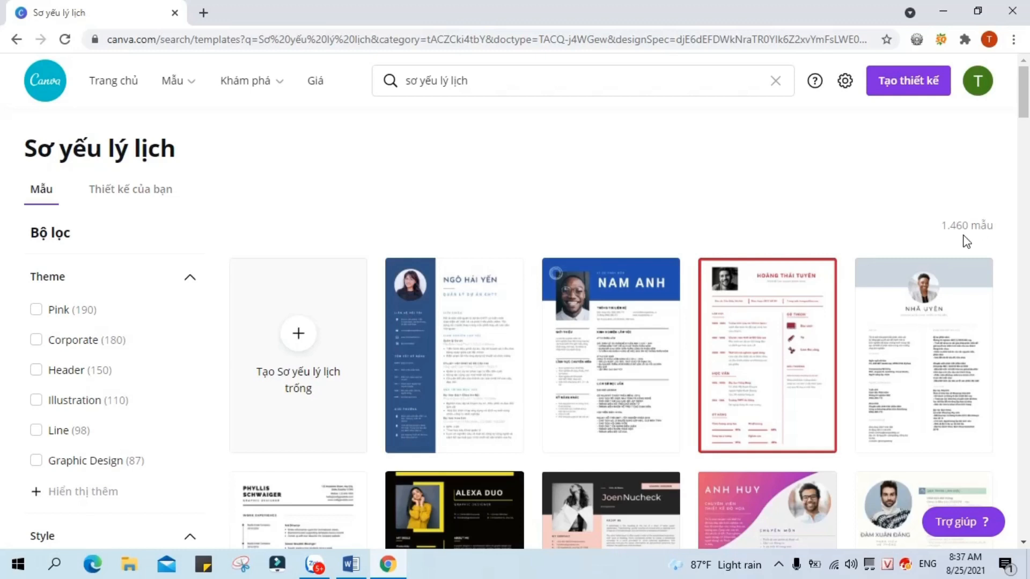
Step: Zoom the results page in three times with Ctrl+plus to enlarge the template thumbnails
scroll(929, 224, down, 3)
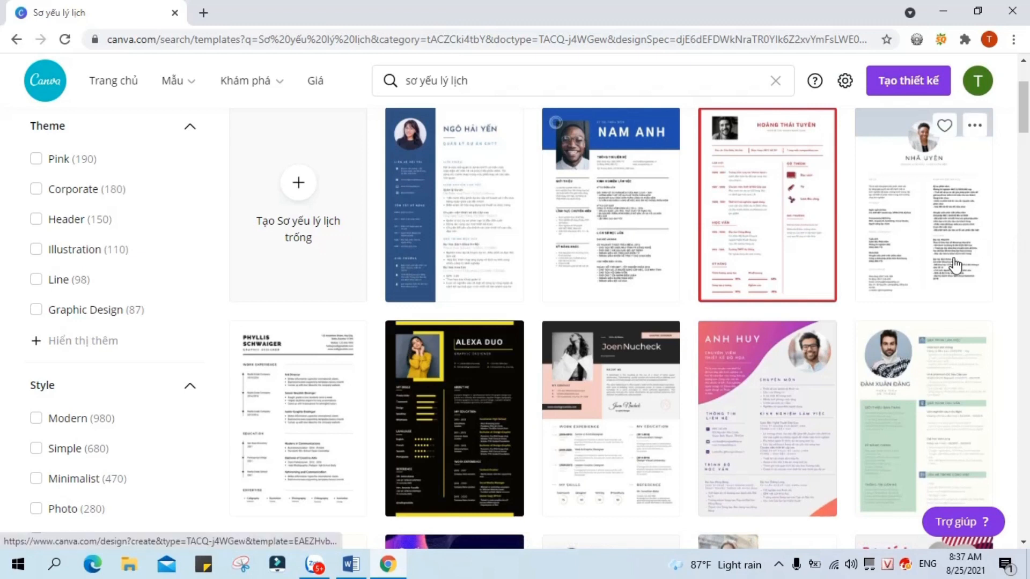
scroll(954, 264, up, 2)
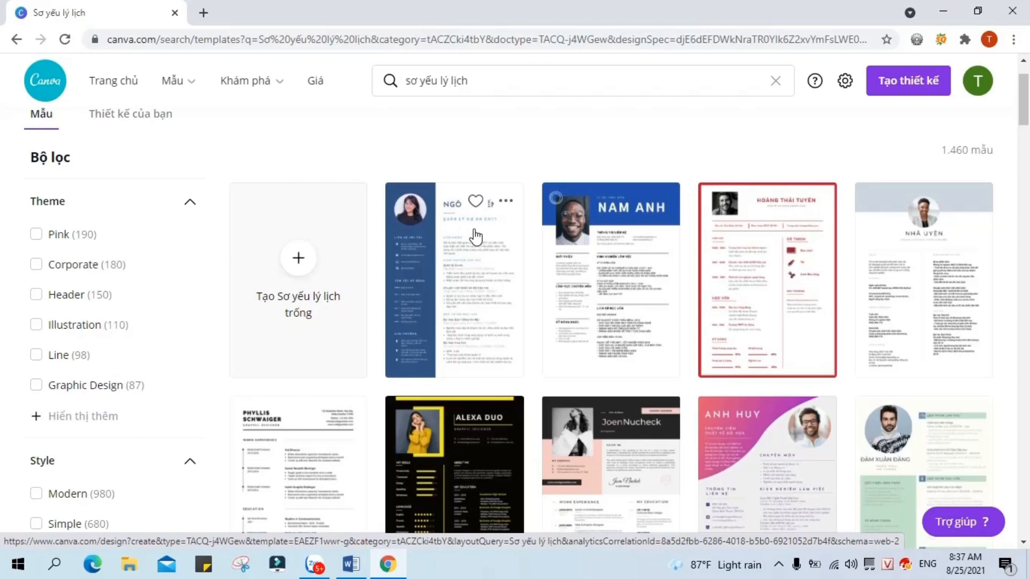
key(ctrl+plus)
key(ctrl+plus)
key(ctrl+plus)
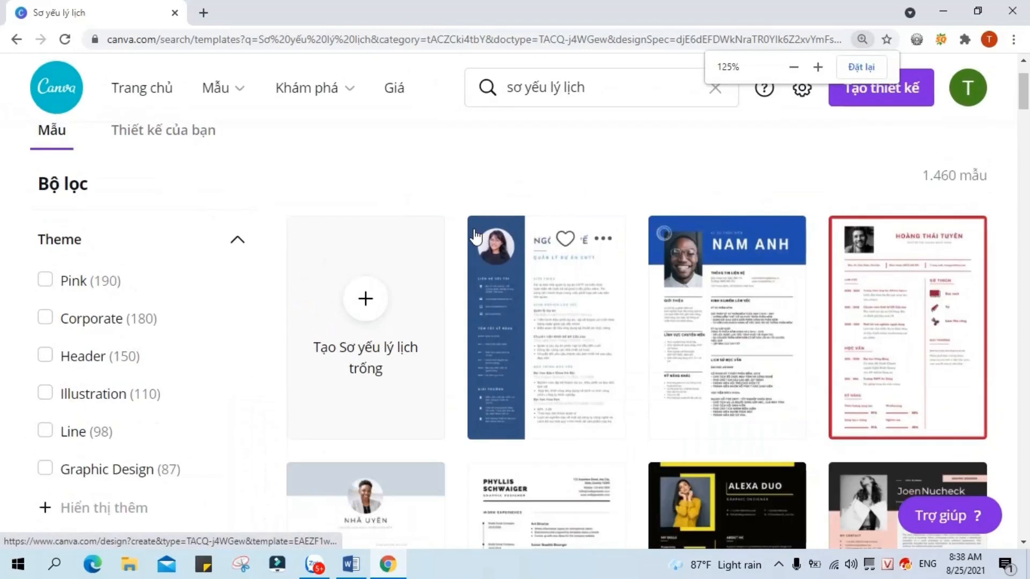
key(ctrl+plus)
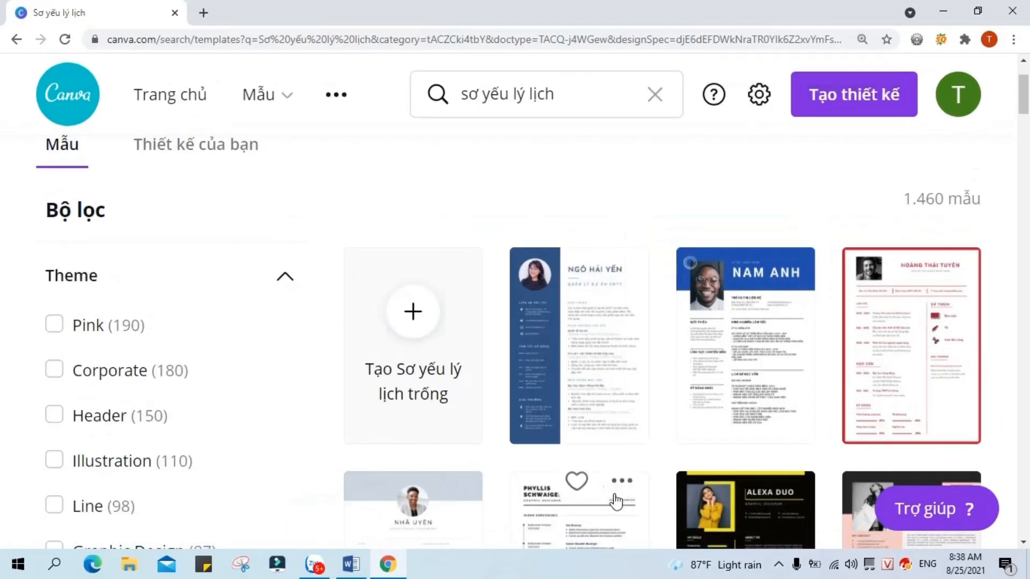
scroll(914, 346, down, 1)
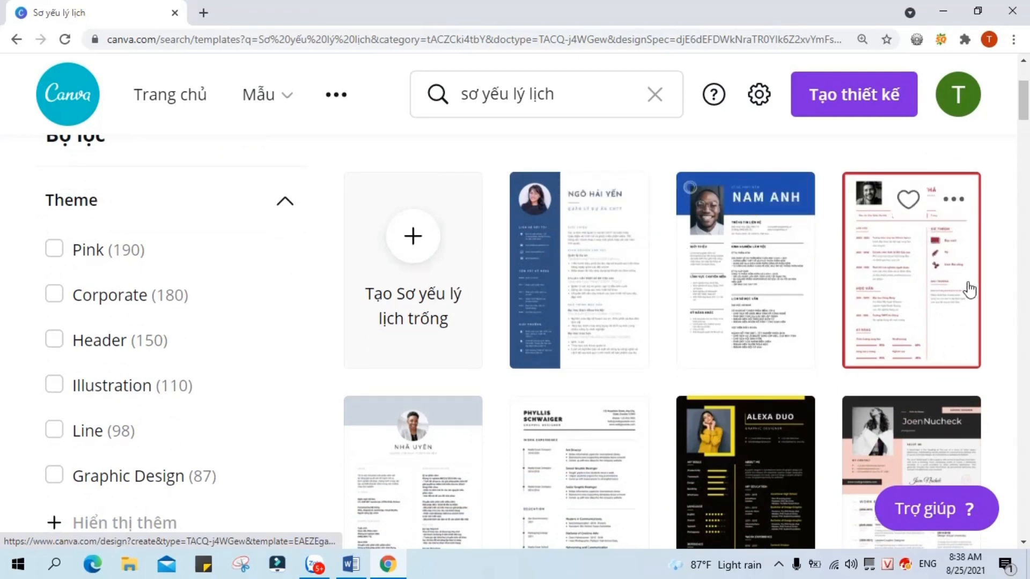
key(ctrl+plus)
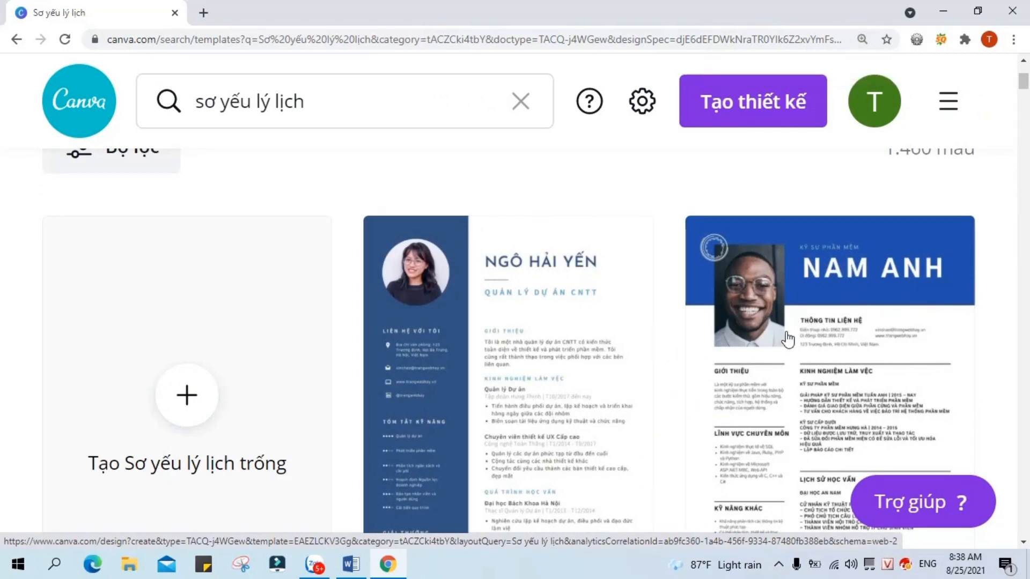
Step: Scroll down the template grid to reach the navy Vian Trisna résumé
scroll(788, 339, down, 6)
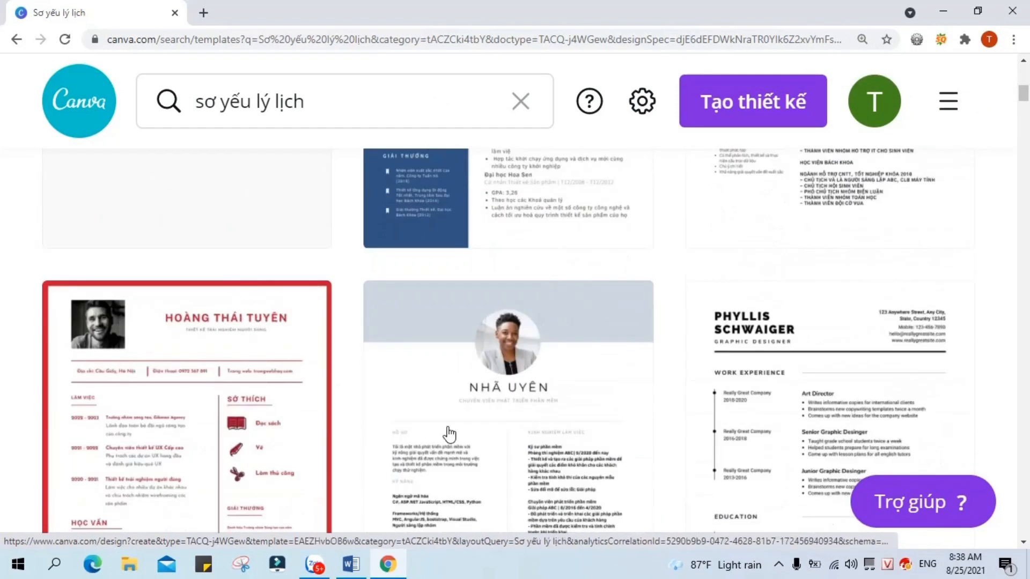
scroll(893, 365, up, 1)
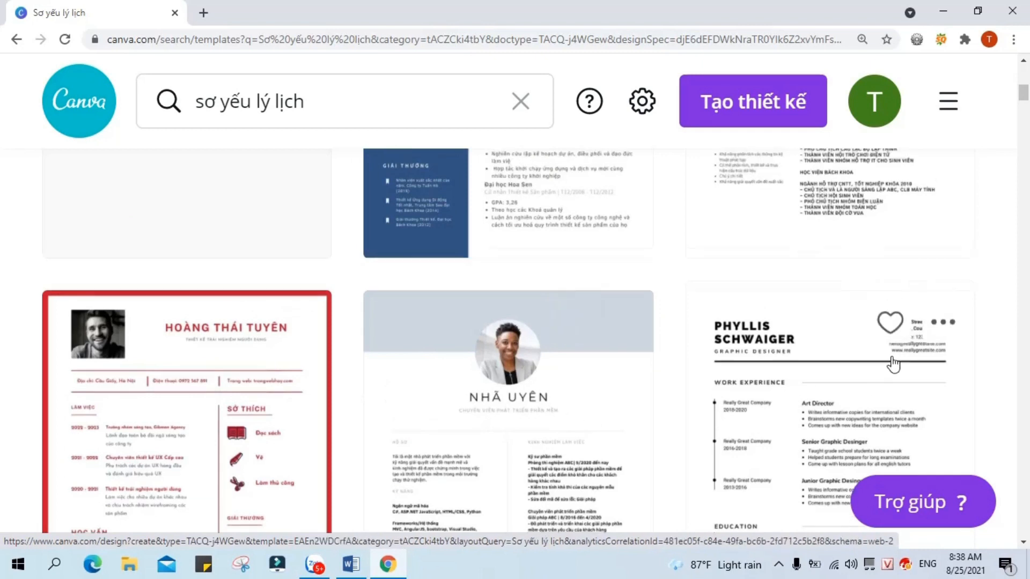
scroll(893, 365, up, 4)
ctrl+scroll(838, 372, down, 4)
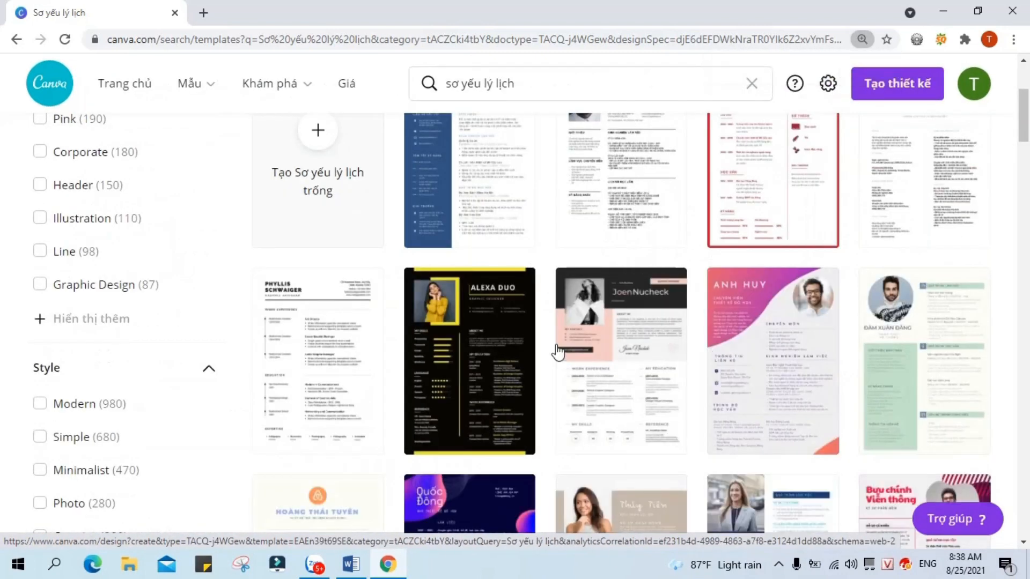
scroll(968, 329, down, 3)
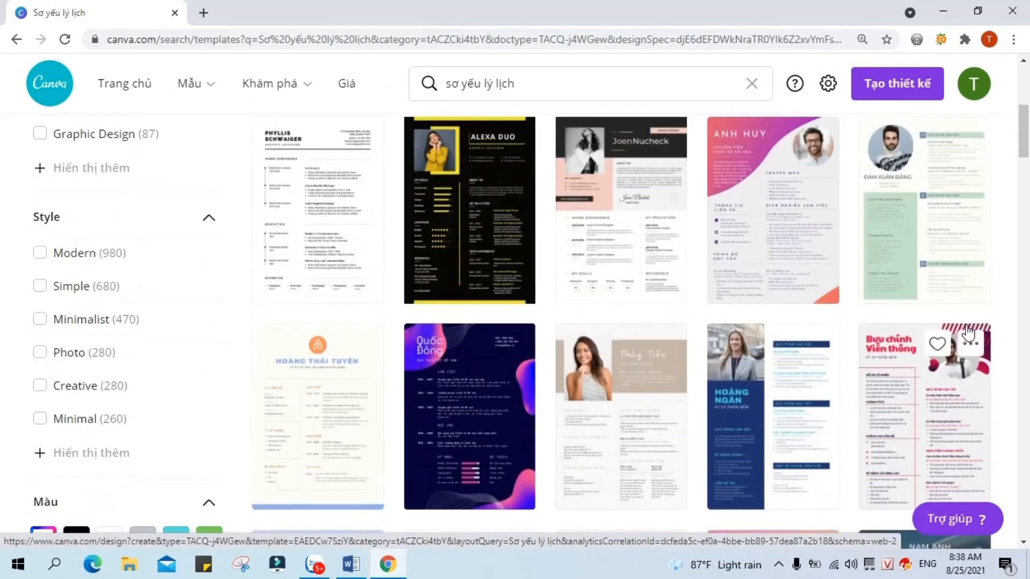
scroll(968, 332, down, 1)
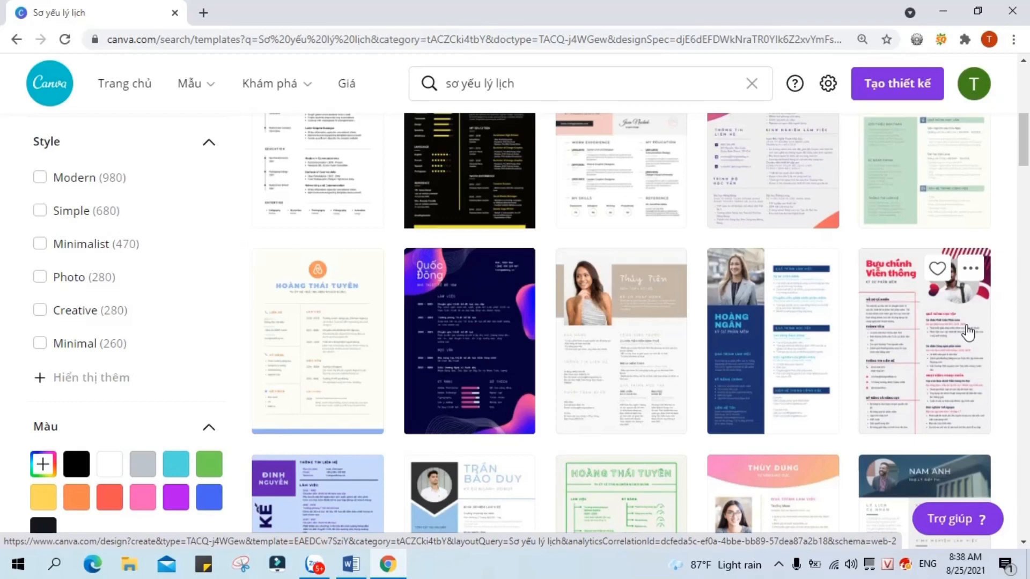
scroll(899, 315, down, 3)
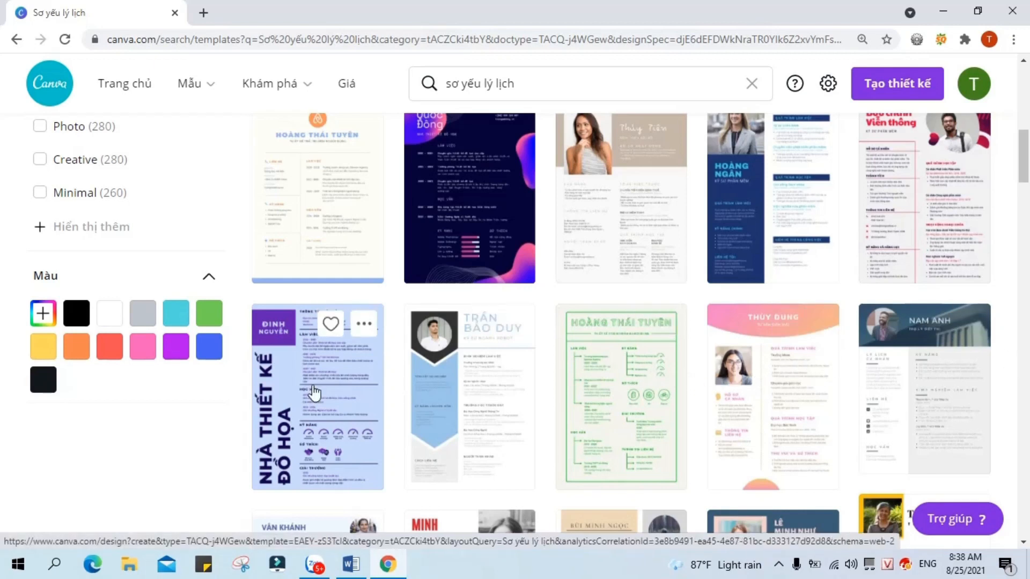
scroll(315, 361, down, 1)
scroll(594, 364, down, 3)
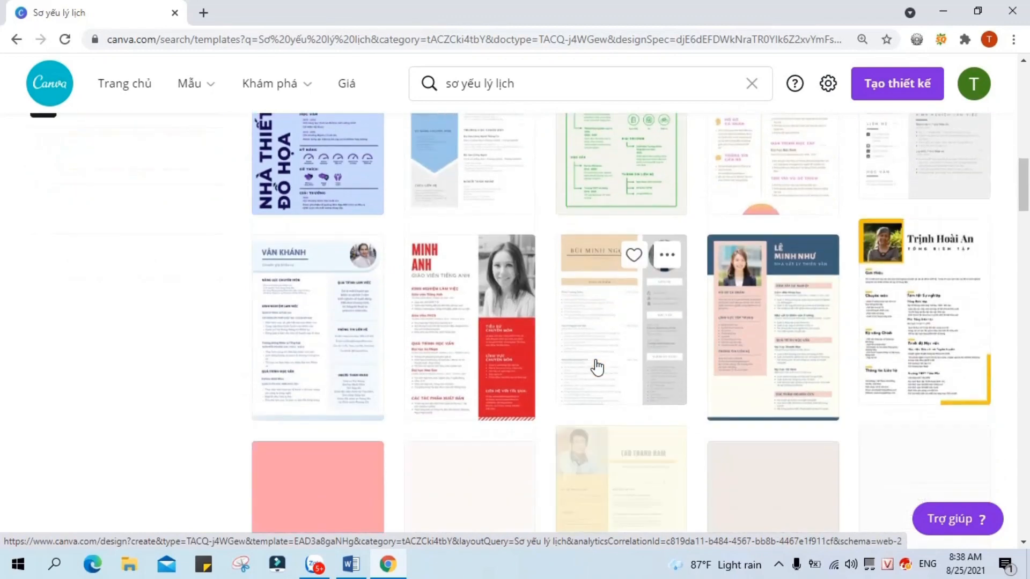
scroll(596, 368, down, 5)
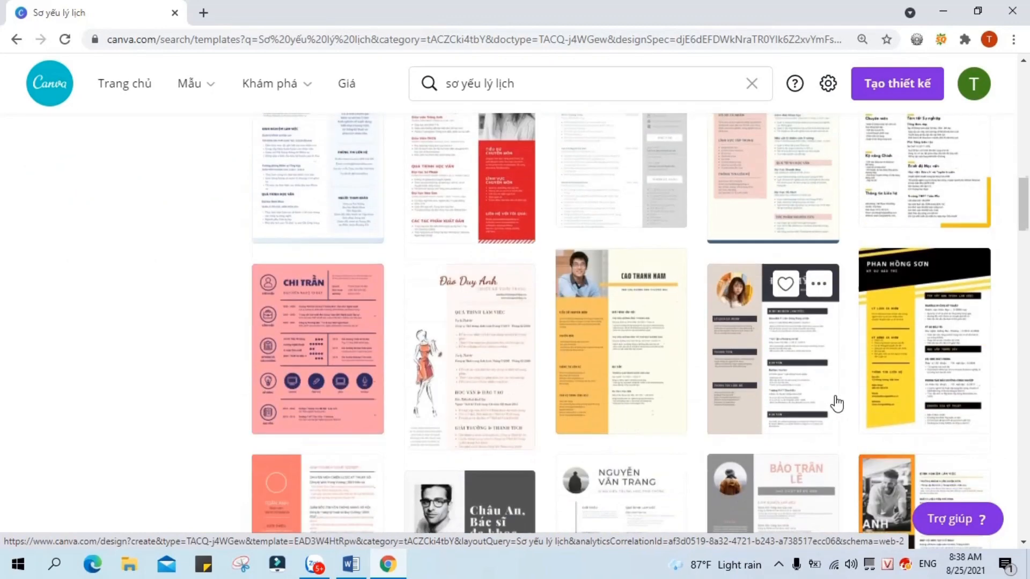
scroll(957, 384, down, 5)
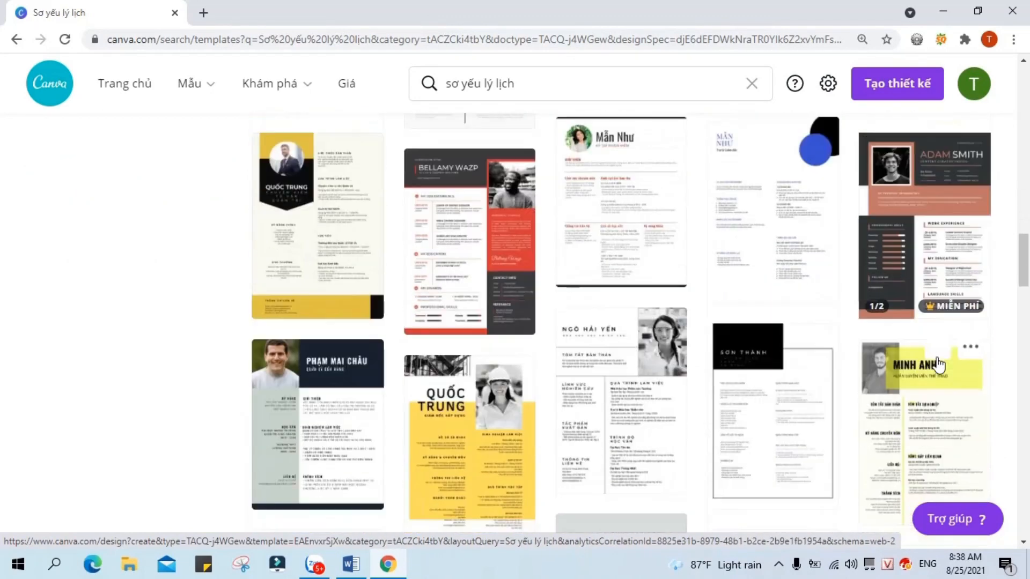
scroll(938, 364, down, 8)
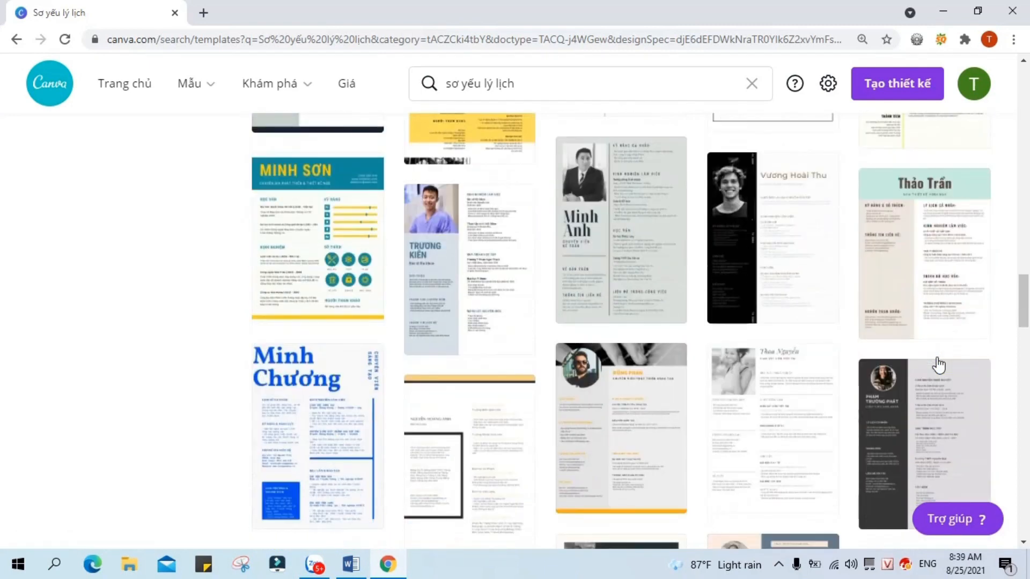
scroll(938, 365, down, 6)
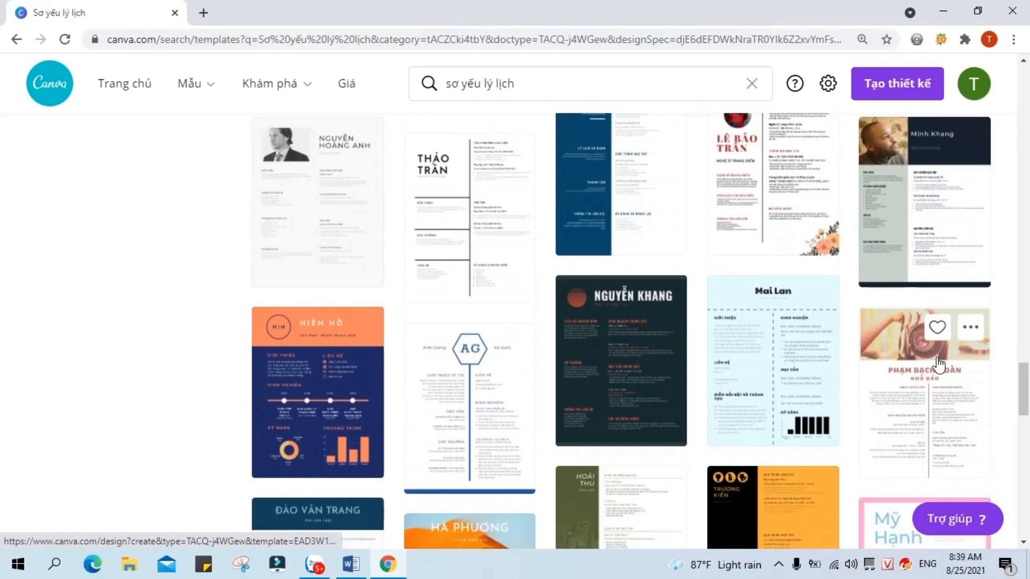
scroll(938, 365, down, 15)
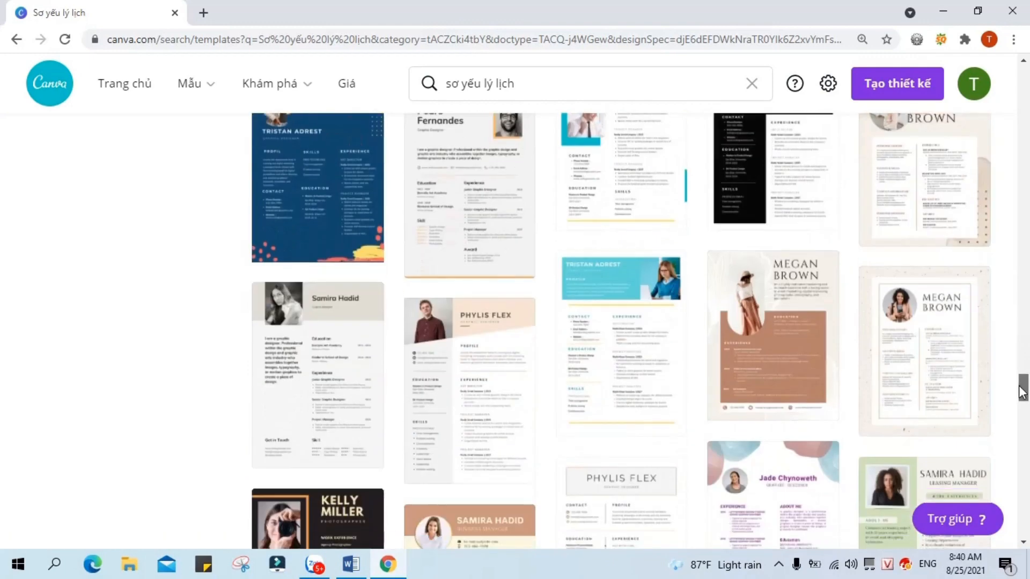
drag(1022, 392, 1025, 491)
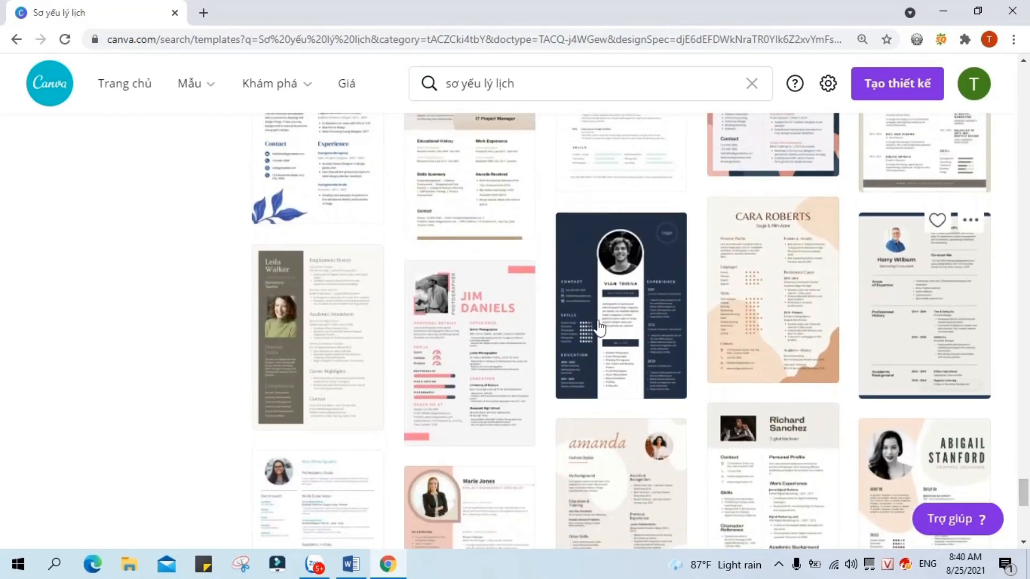
mouse_move(648, 362)
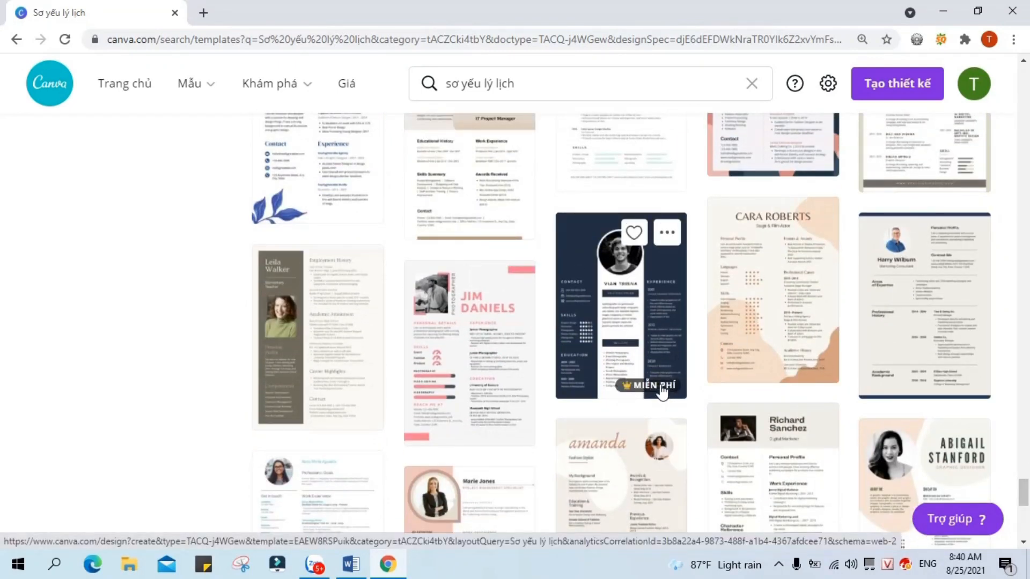
Step: Open the navy Vian Trisna template and retitle the design 'CV NV Marketing - ' plus the candidate's name
click(615, 326)
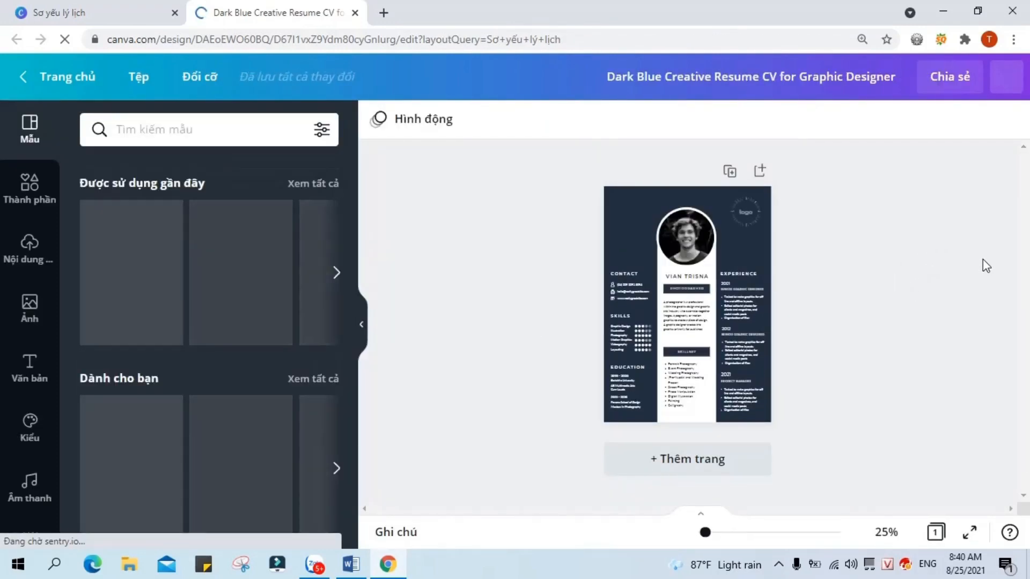
drag(794, 75, 505, 77)
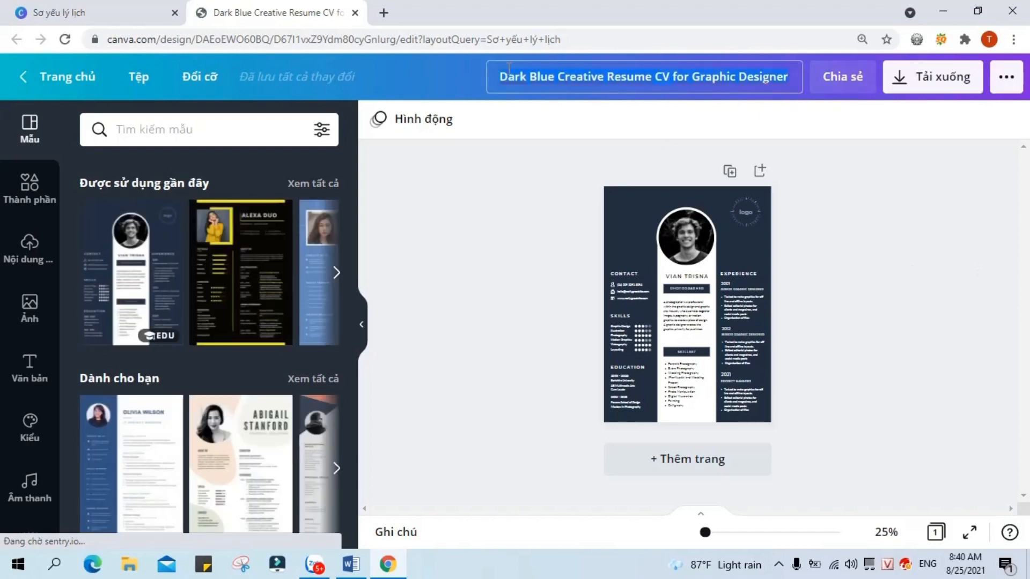
key(BackSpace)
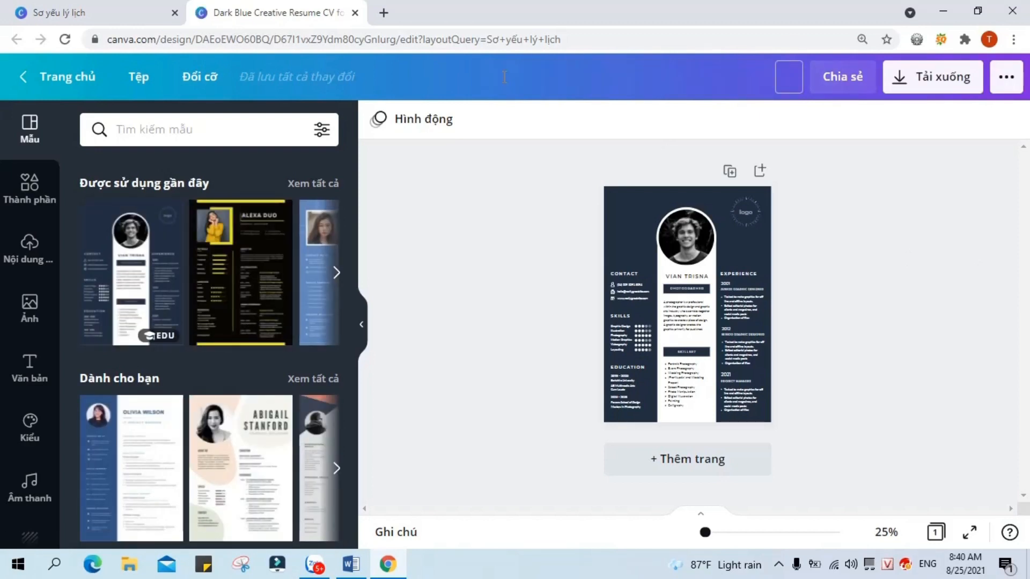
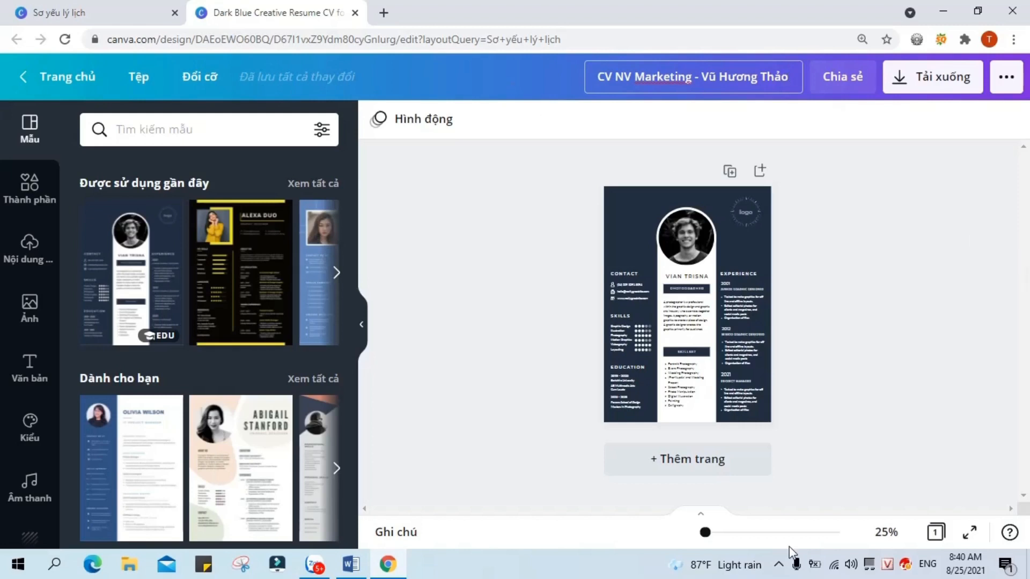
click(361, 324)
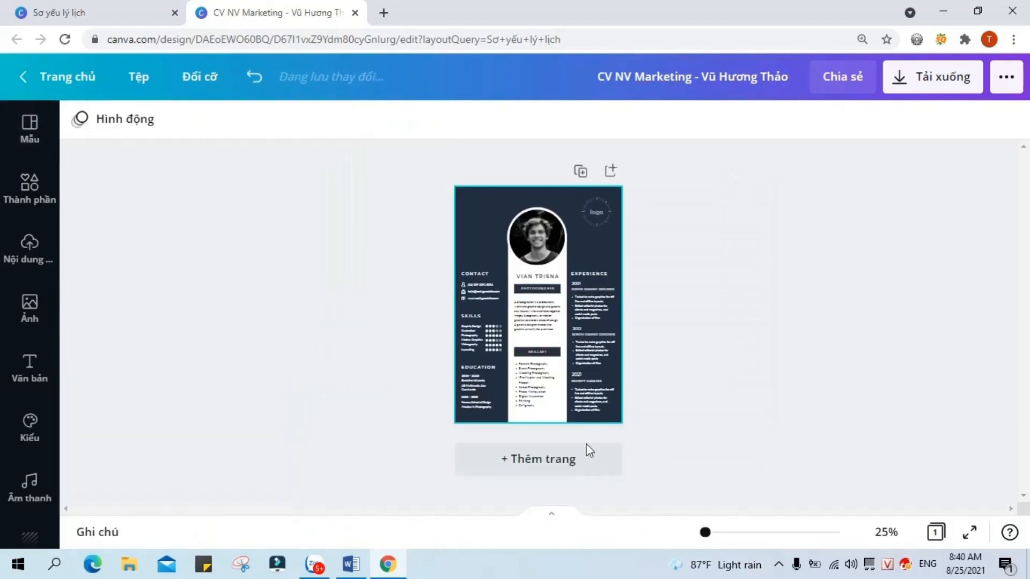
Step: Zoom the page to 83% and rename the CONTACT heading to LIÊN HỆ
drag(706, 535, 712, 532)
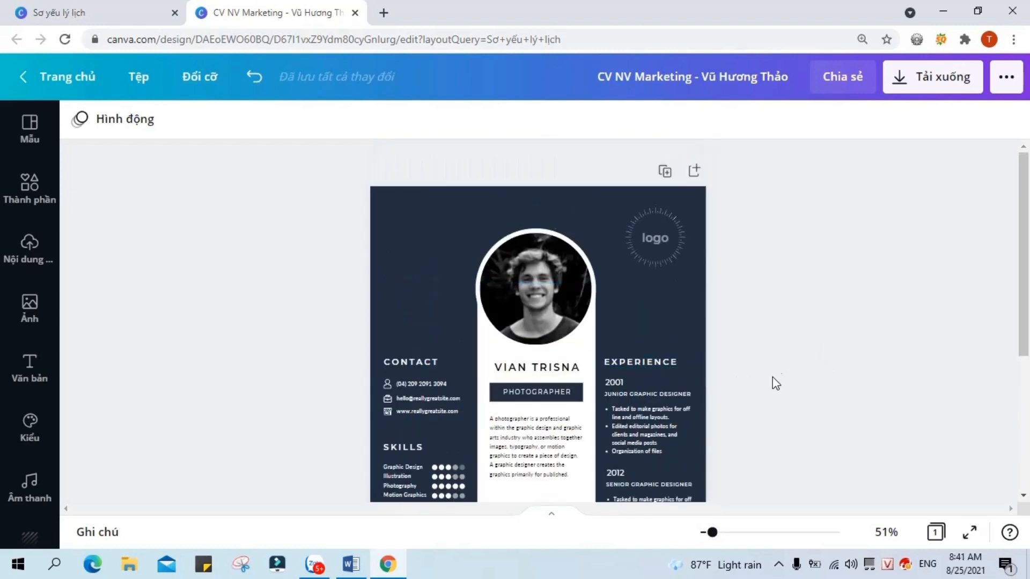
drag(720, 537, 716, 533)
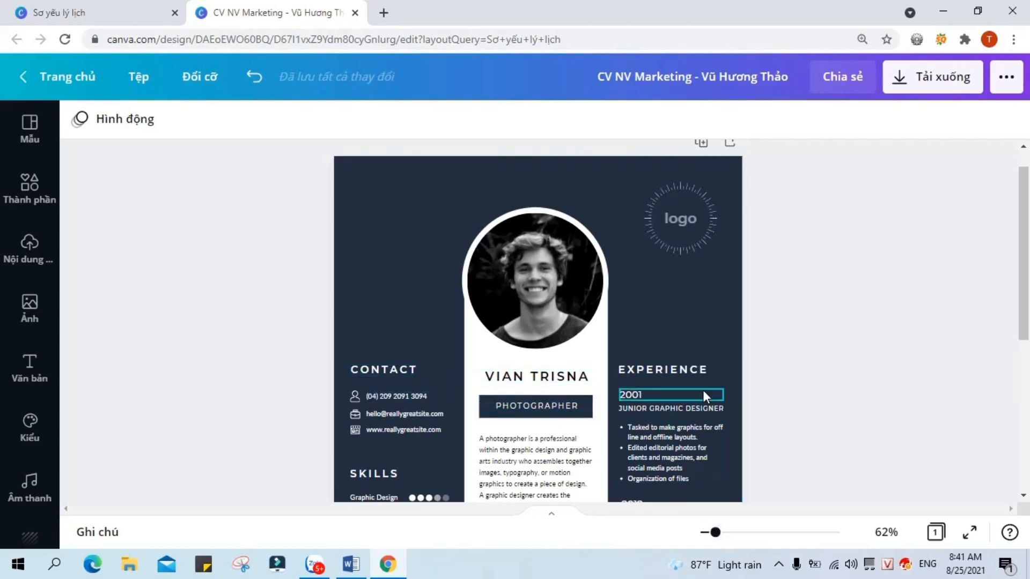
click(685, 375)
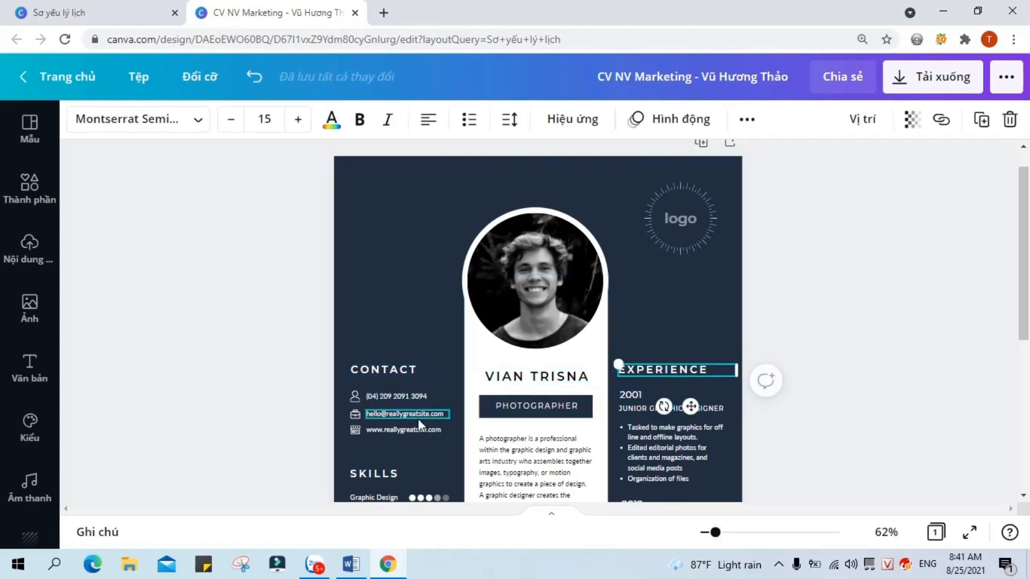
scroll(569, 386, down, 3)
scroll(697, 382, up, 3)
drag(716, 534, 722, 533)
double_click(399, 384)
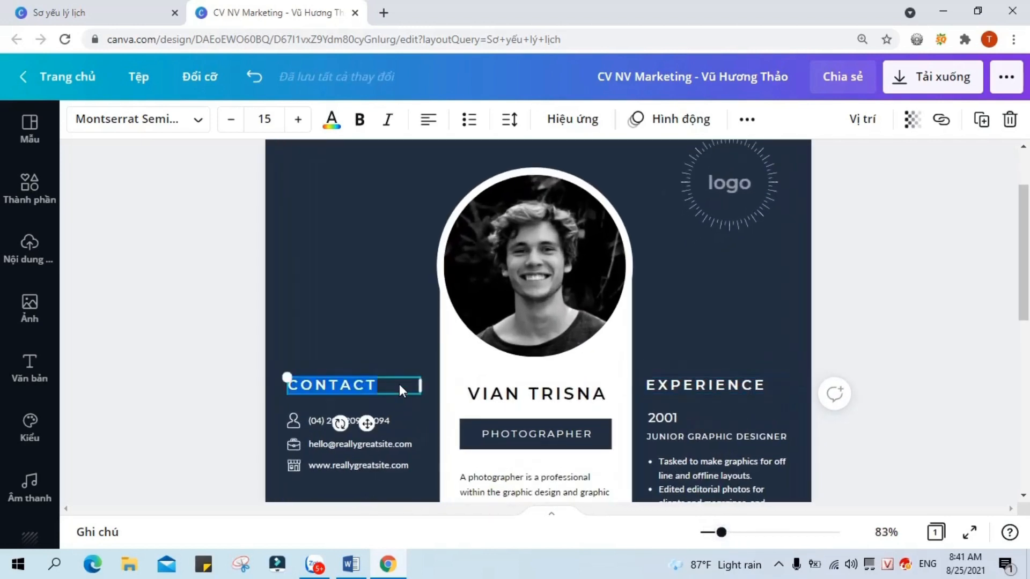
text(LIÊN HỆ)
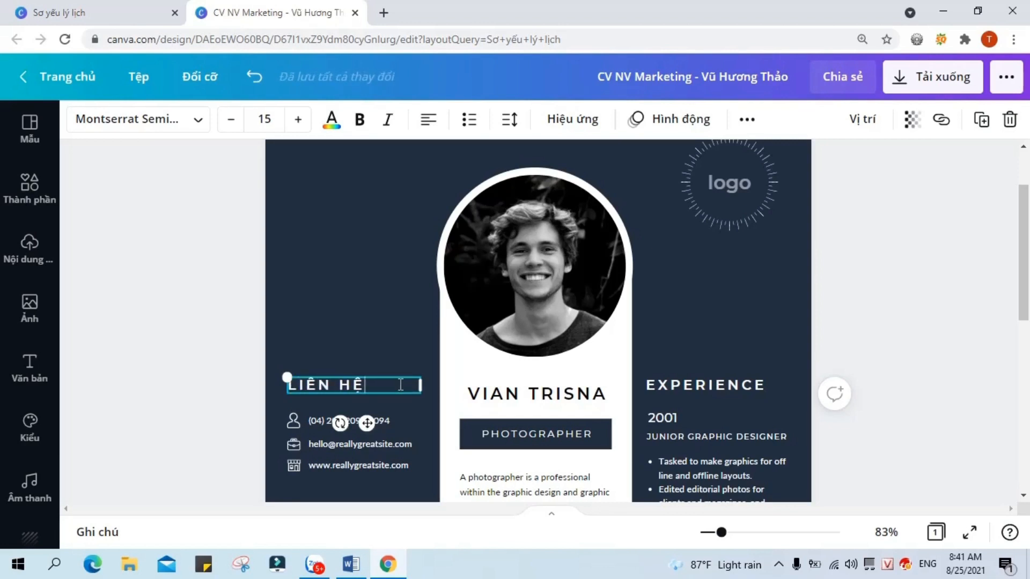
Step: Replace the sample phone and e-mail with the candidate's own, widening the e-mail box to one line
scroll(361, 398, down, 3)
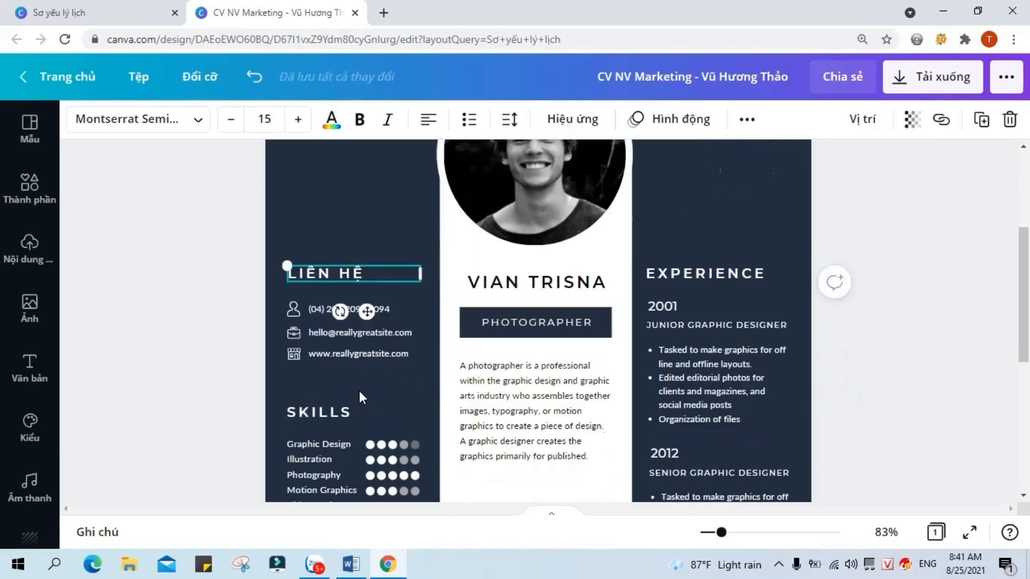
double_click(397, 273)
key(BackSpace)
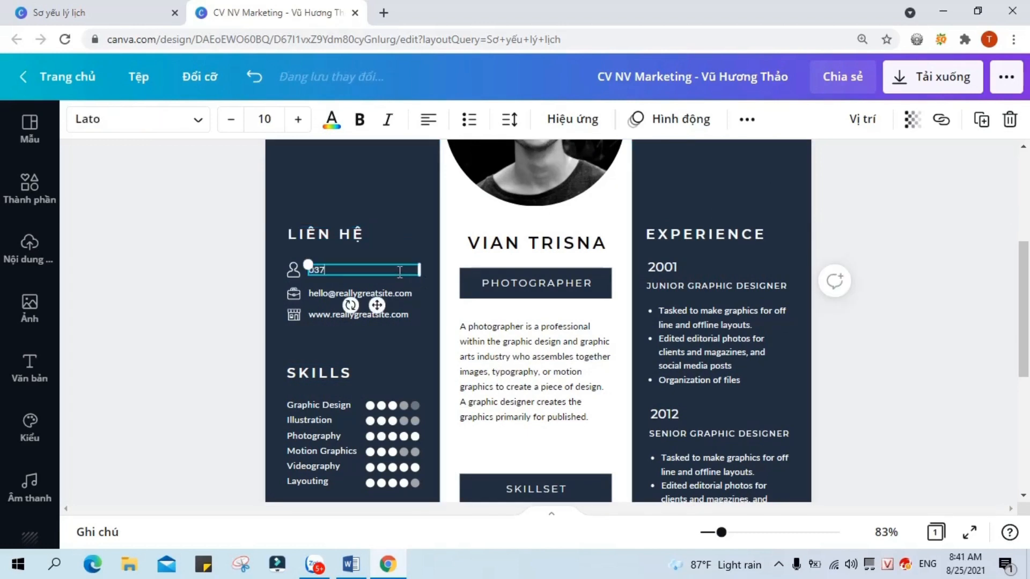
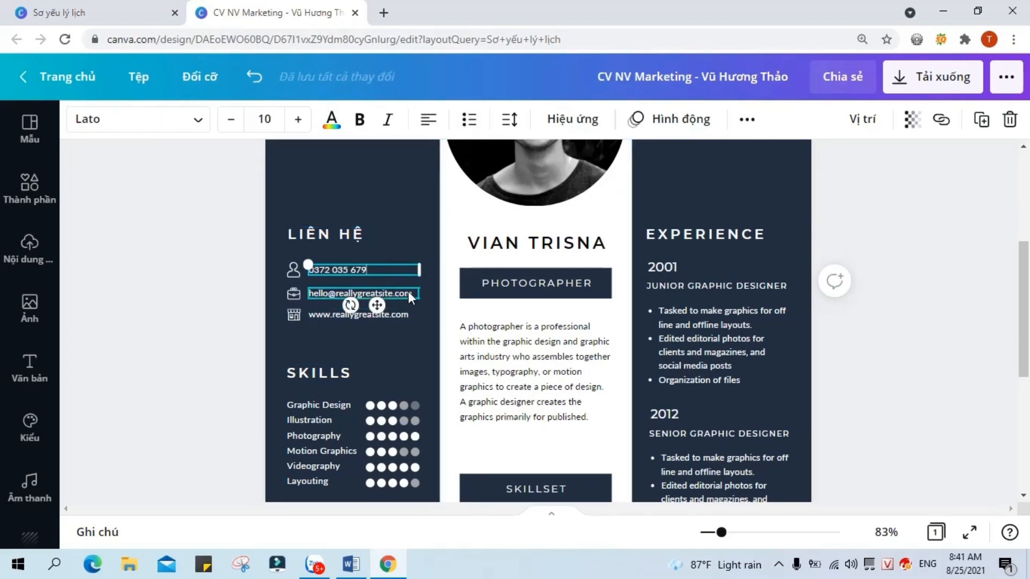
double_click(365, 294)
key(BackSpace)
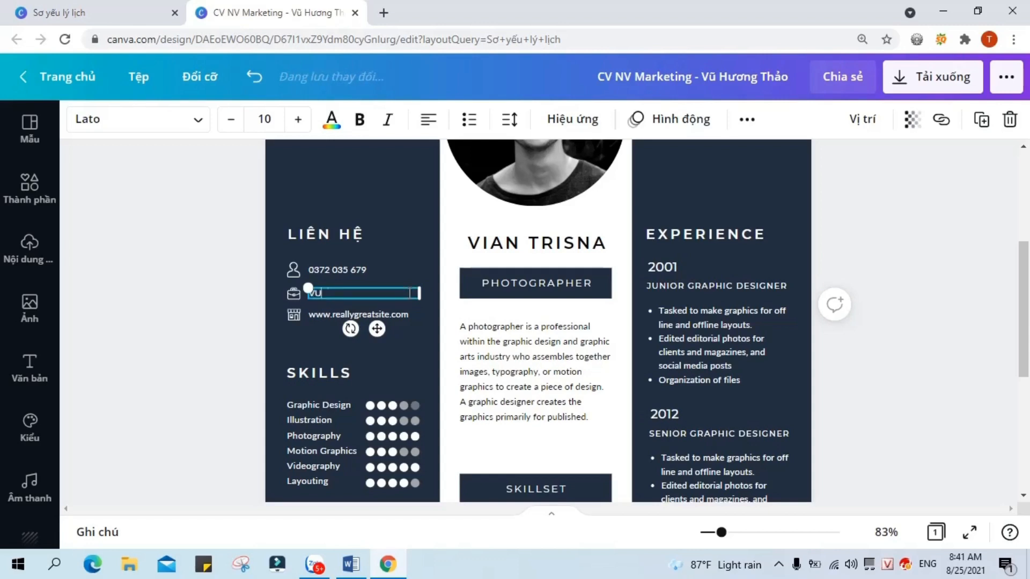
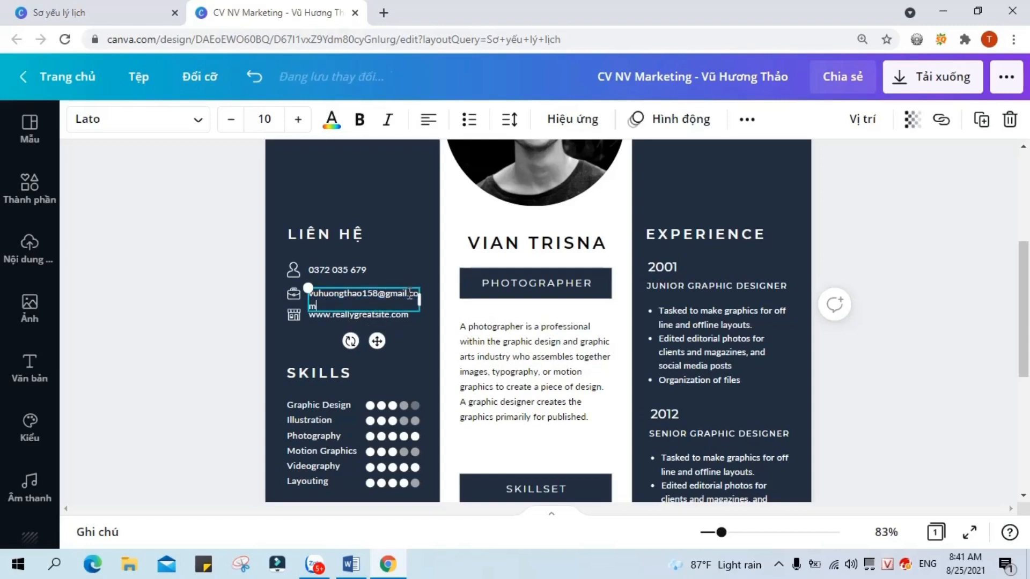
drag(419, 301, 432, 300)
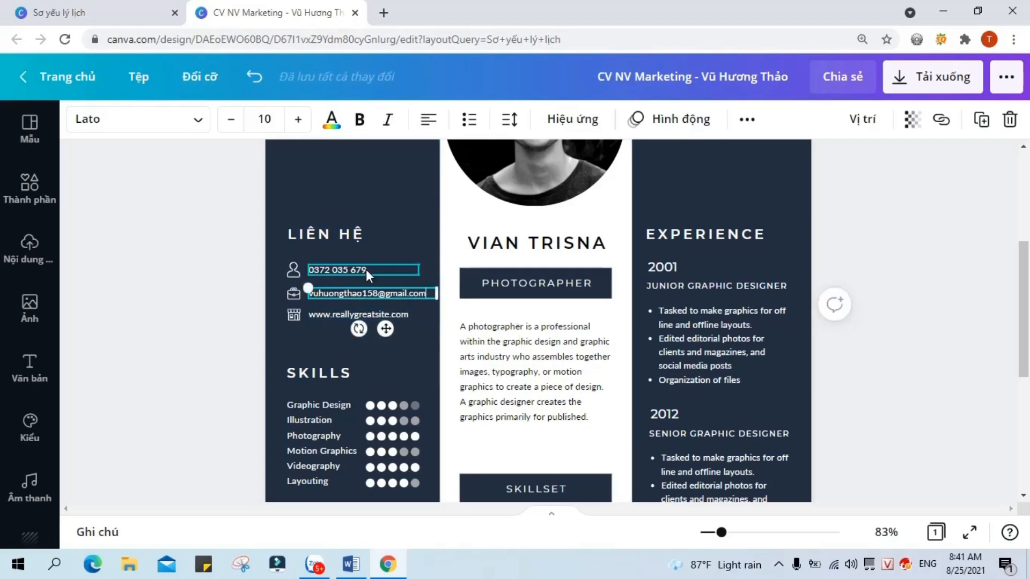
Step: Replace the sample website with the candidate's own web address
double_click(410, 315)
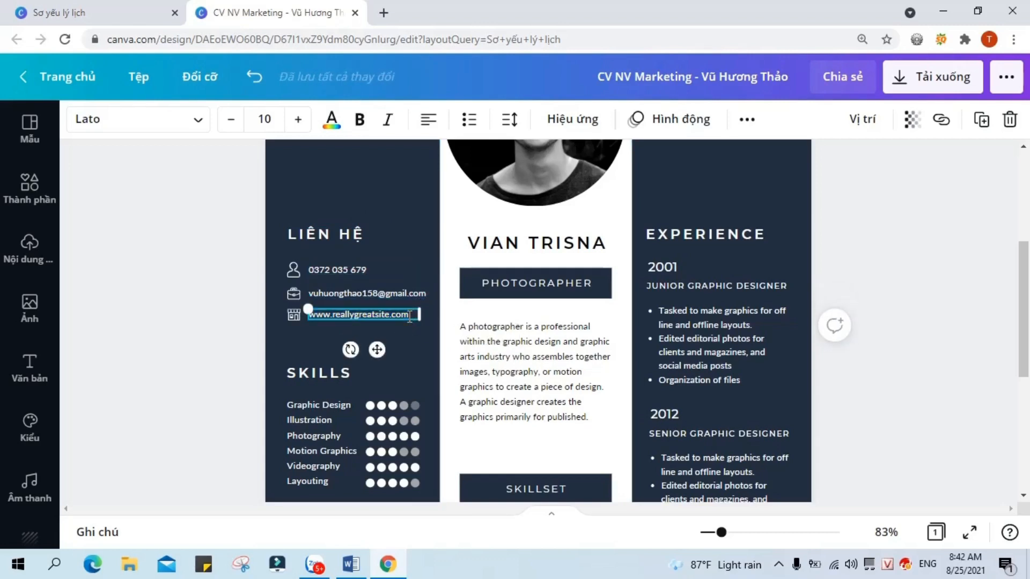
click(205, 311)
double_click(396, 314)
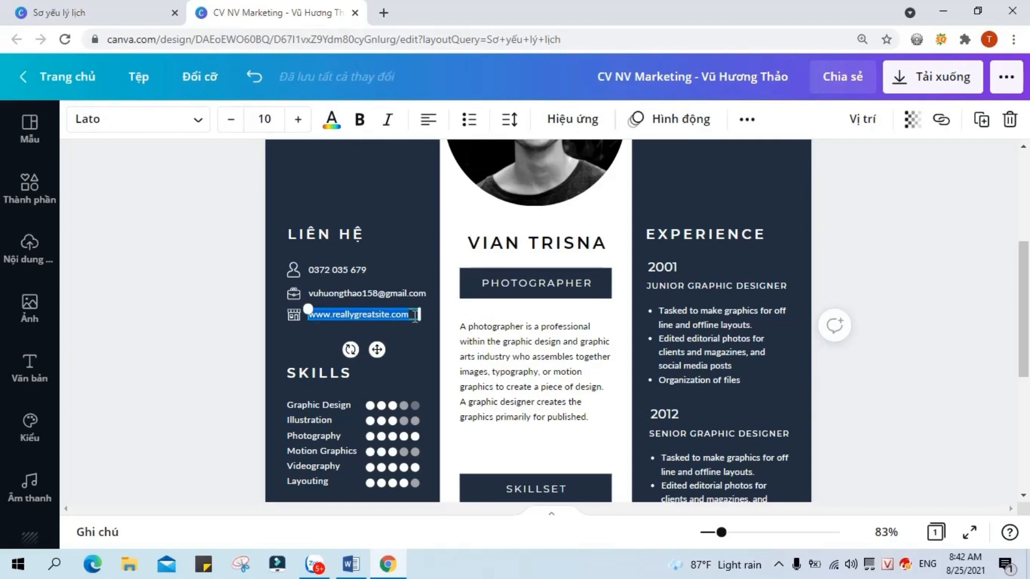
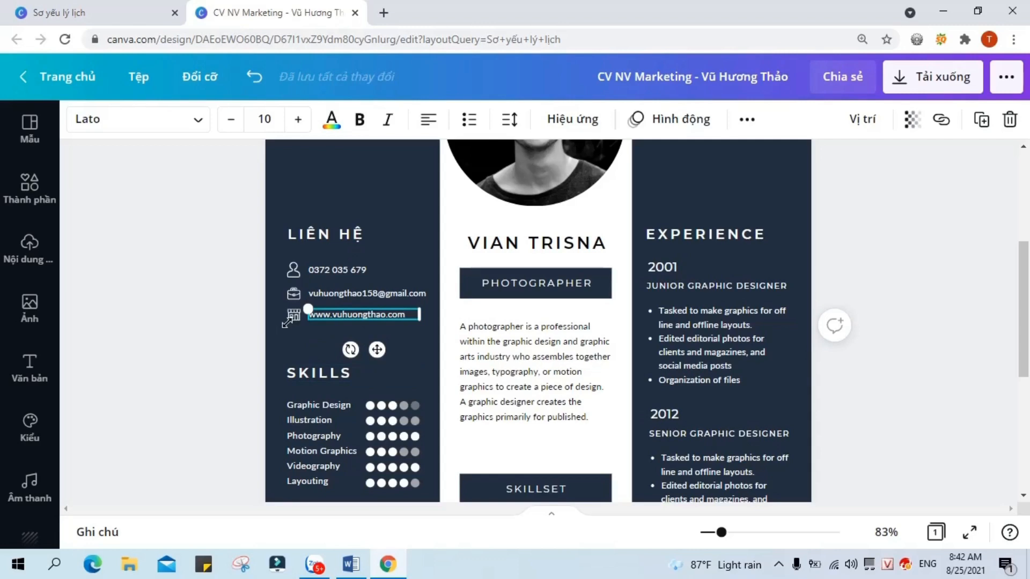
click(31, 193)
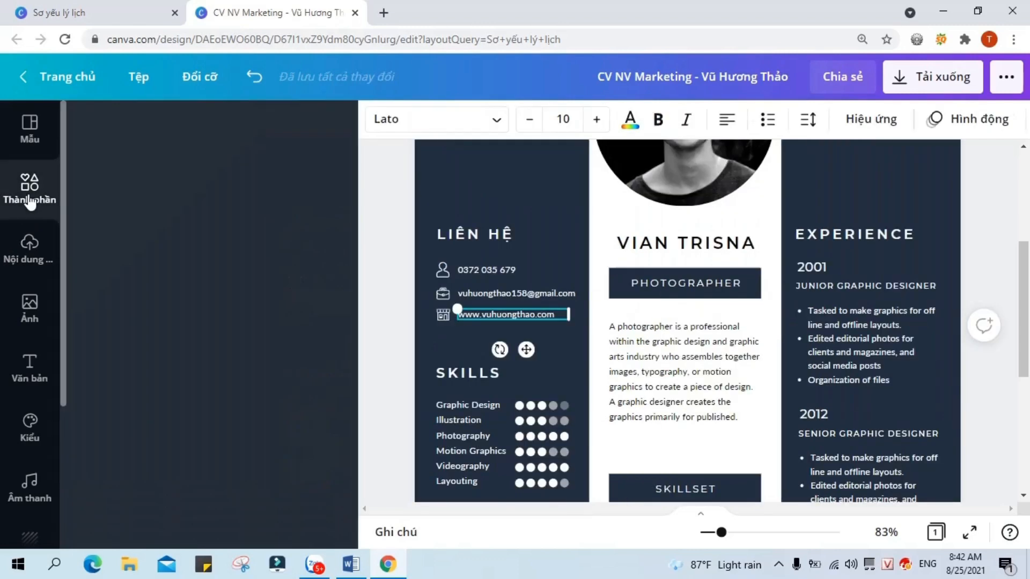
Step: Search elements for 'website', add the globe graphic, and colour it white
click(208, 131)
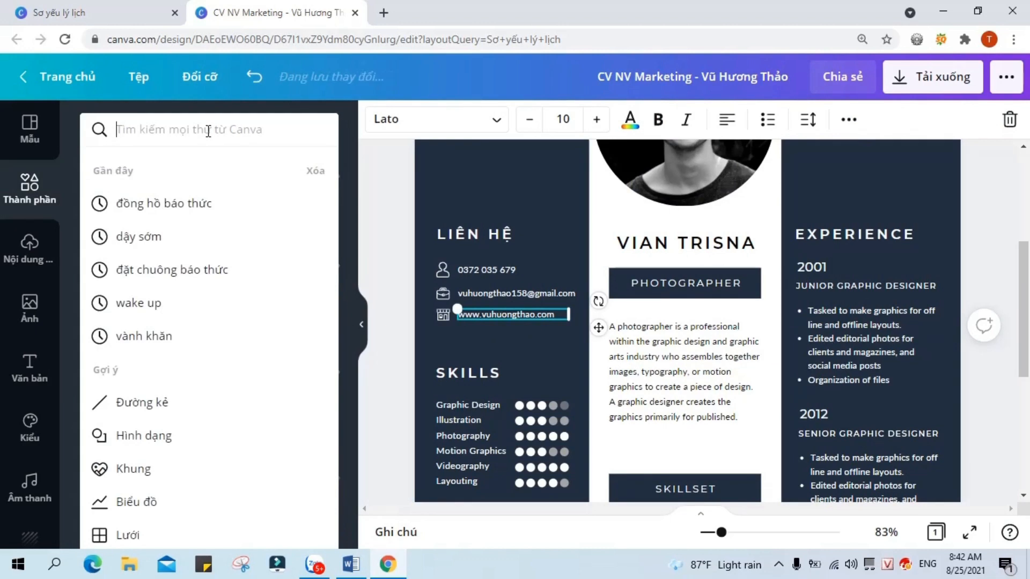
text(we)
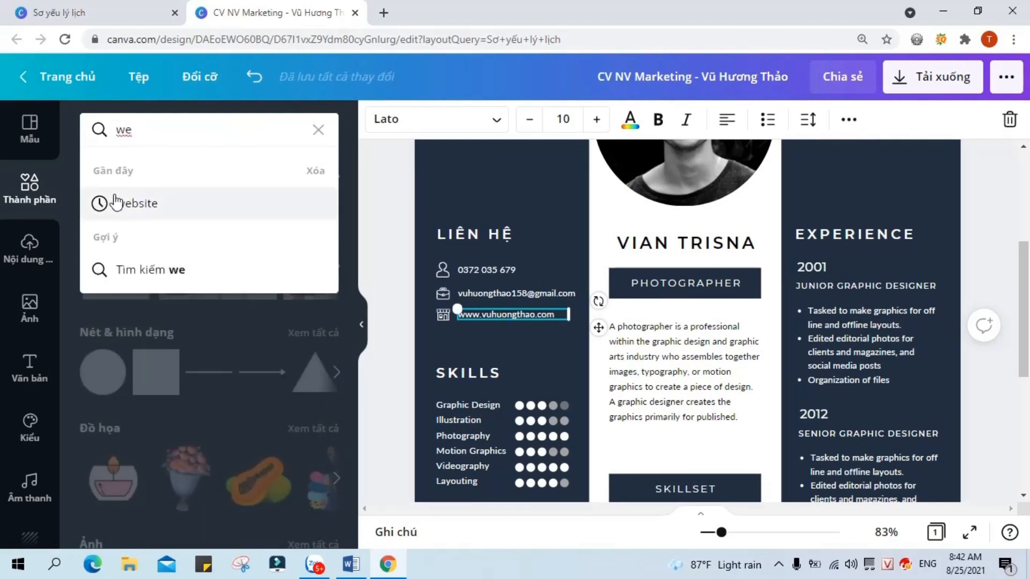
click(114, 203)
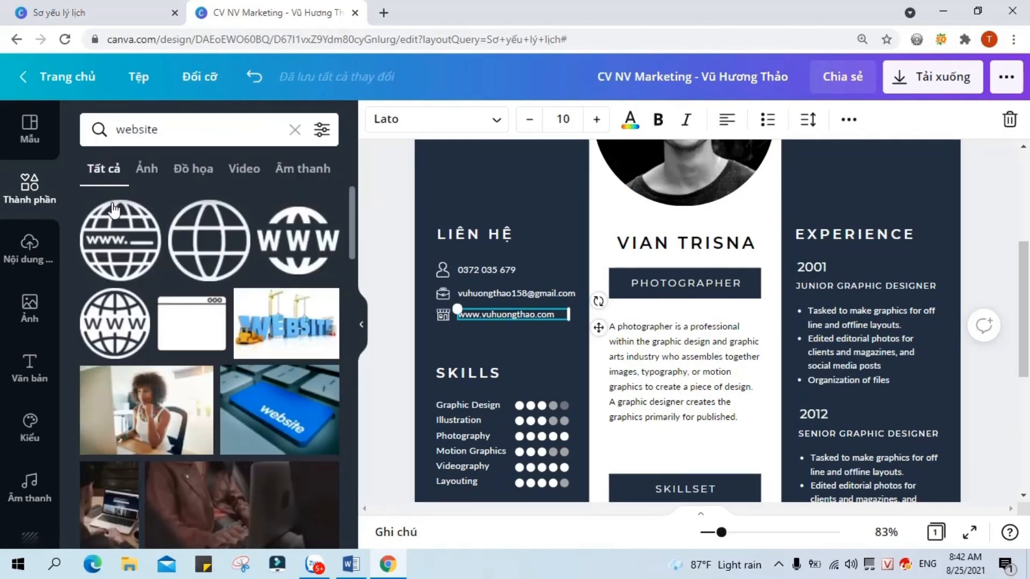
click(209, 257)
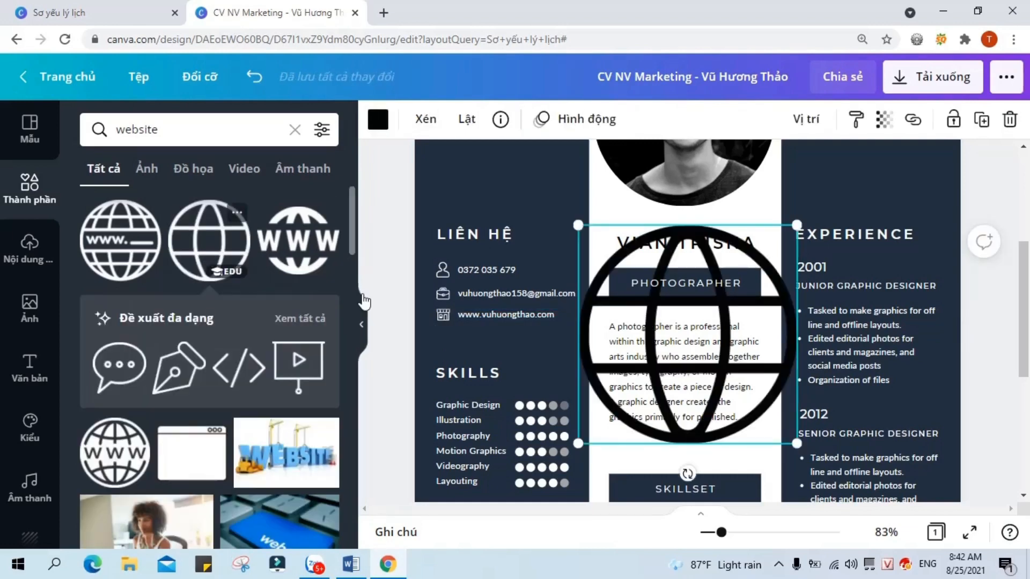
click(377, 119)
scroll(258, 376, down, 3)
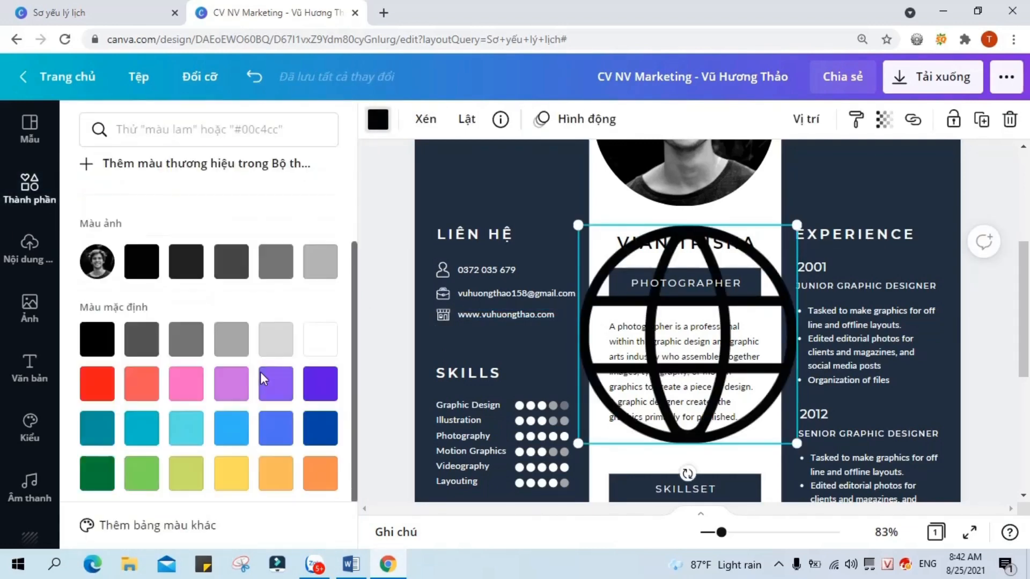
click(320, 331)
drag(797, 443, 588, 237)
Step: Shrink the globe to a small icon and move it beside the website line
click(594, 243)
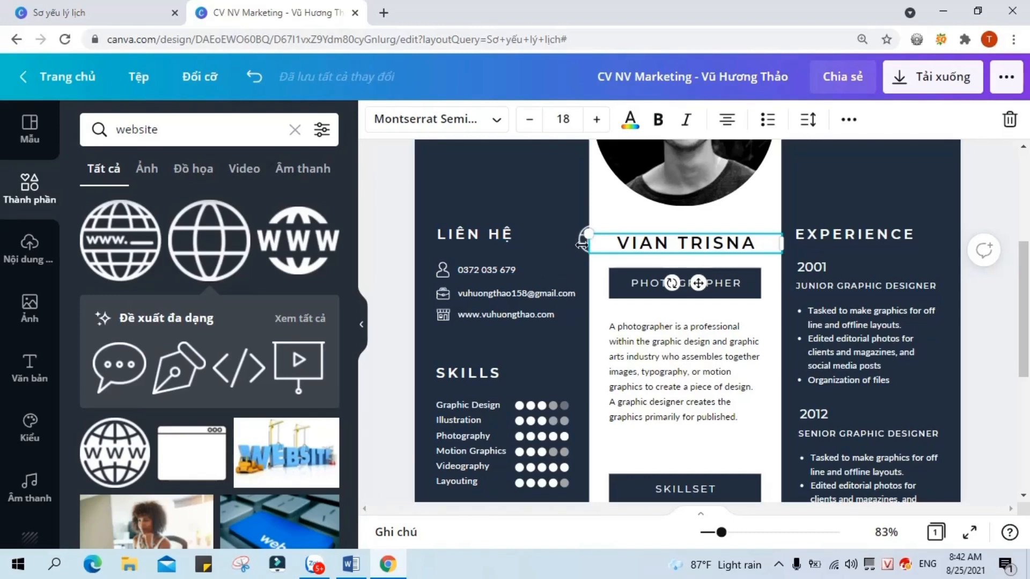
click(254, 77)
drag(689, 343, 520, 340)
drag(617, 227, 503, 357)
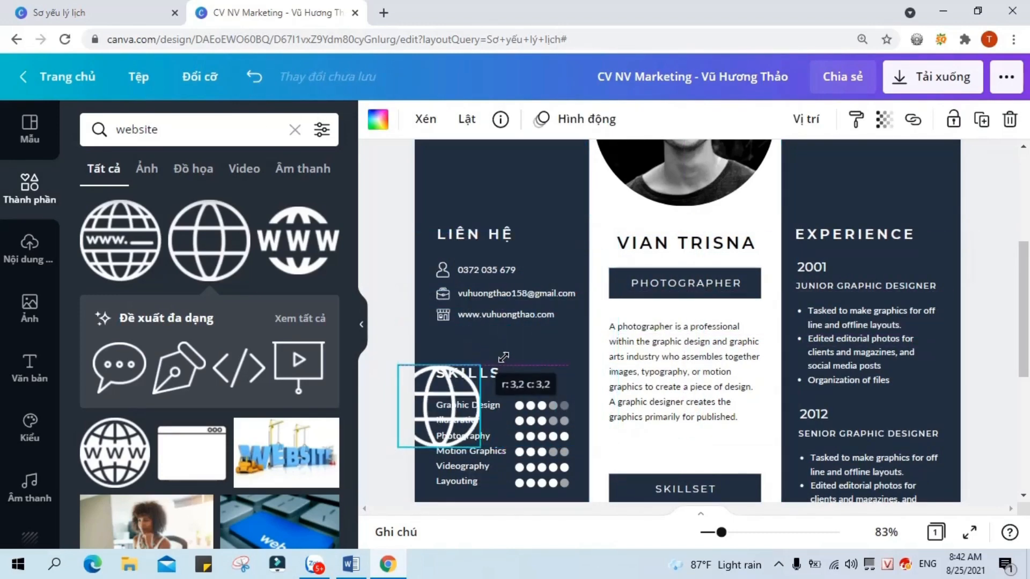
drag(451, 397, 466, 345)
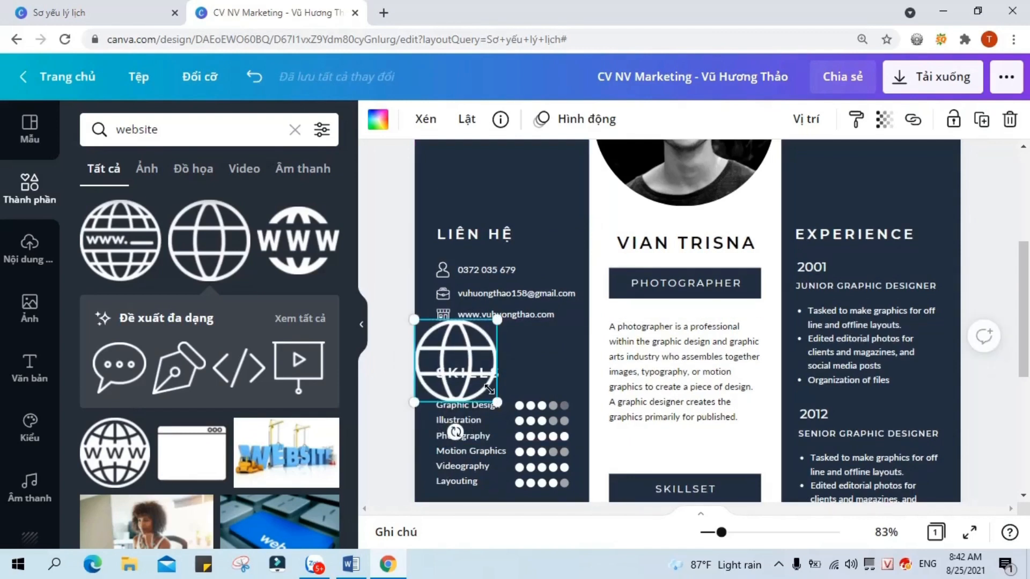
drag(489, 388, 437, 342)
click(478, 355)
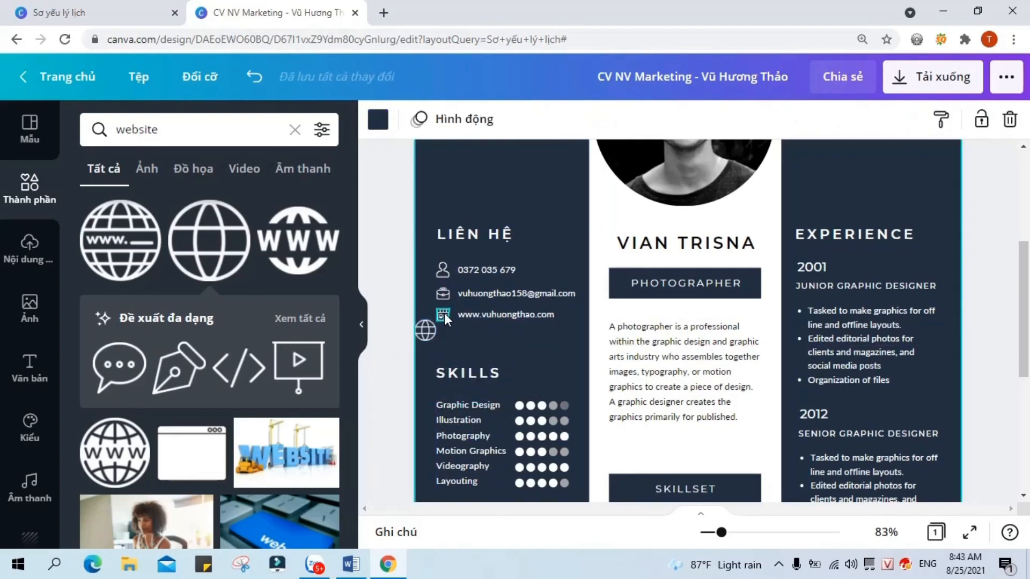
Step: Delete the original website icon and fine-tune the globe icon's size and position
click(444, 314)
key(Delete)
click(428, 332)
mouse_move(436, 321)
mouse_down()
mouse_move(429, 328)
mouse_move(443, 319)
mouse_up()
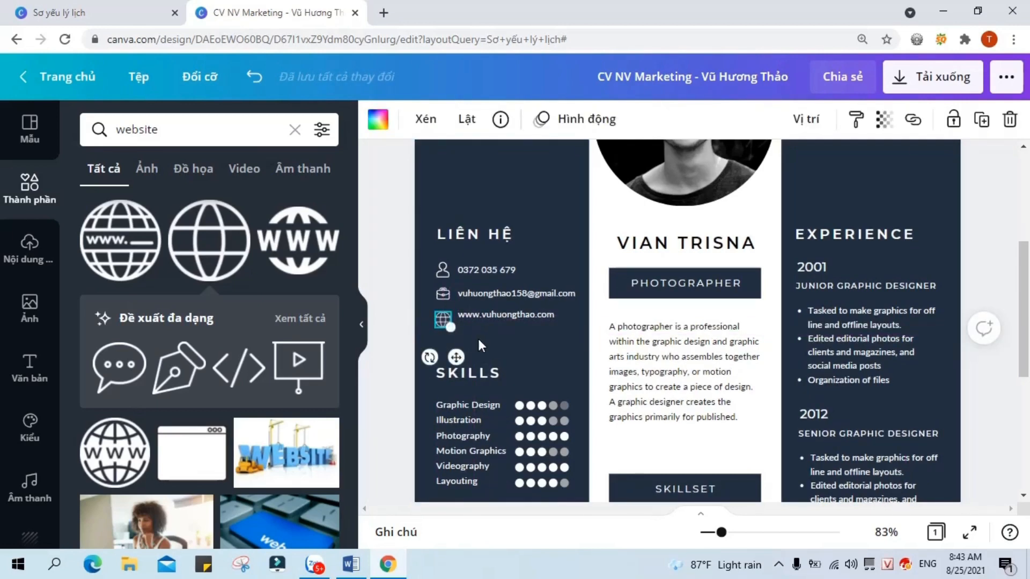
click(520, 342)
click(440, 321)
click(482, 341)
click(440, 318)
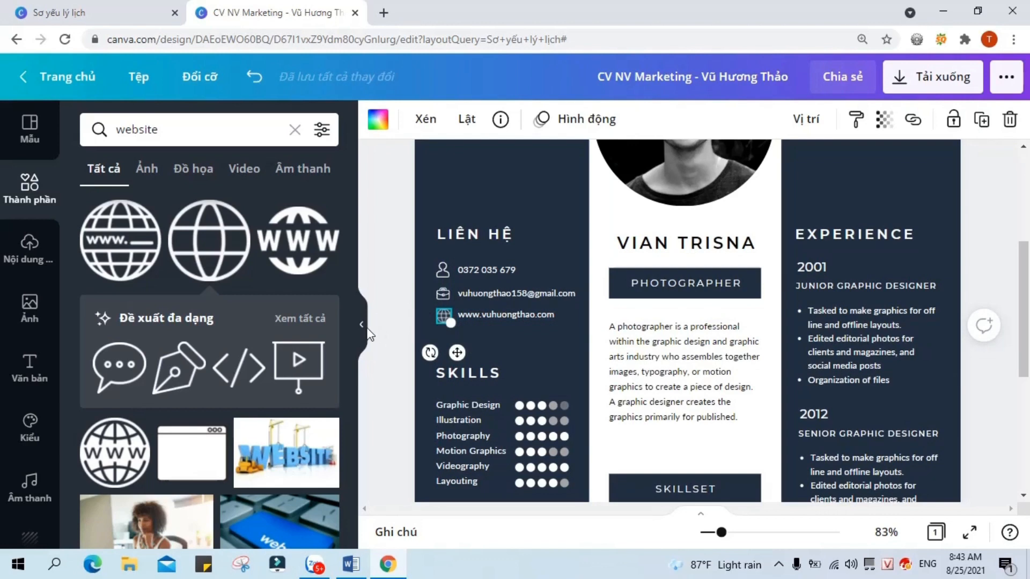
click(362, 326)
click(949, 330)
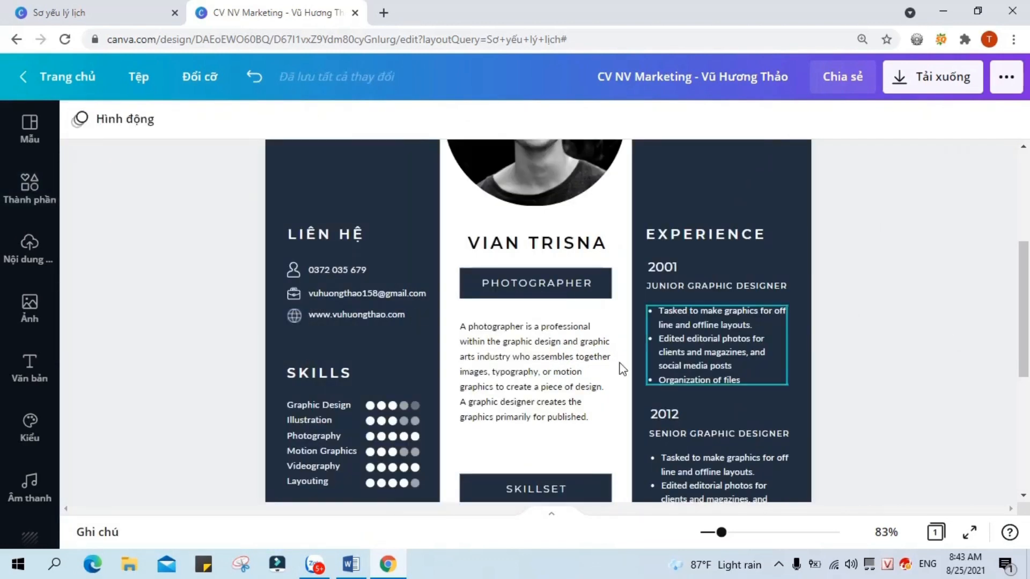
Step: Rename the SKILLS heading to KỸ NĂNG
click(368, 370)
click(368, 370)
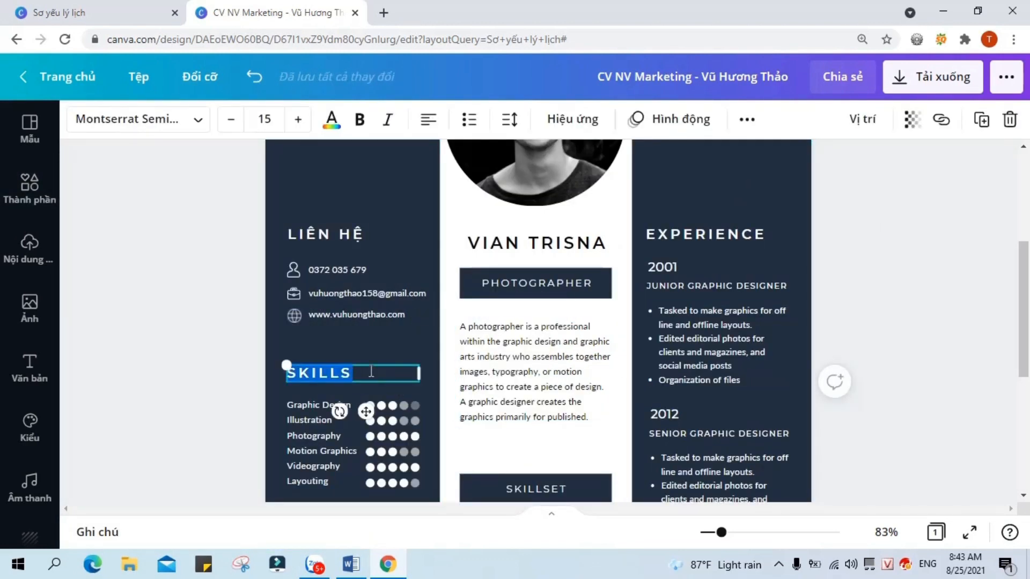
text(KỸ NĂNG)
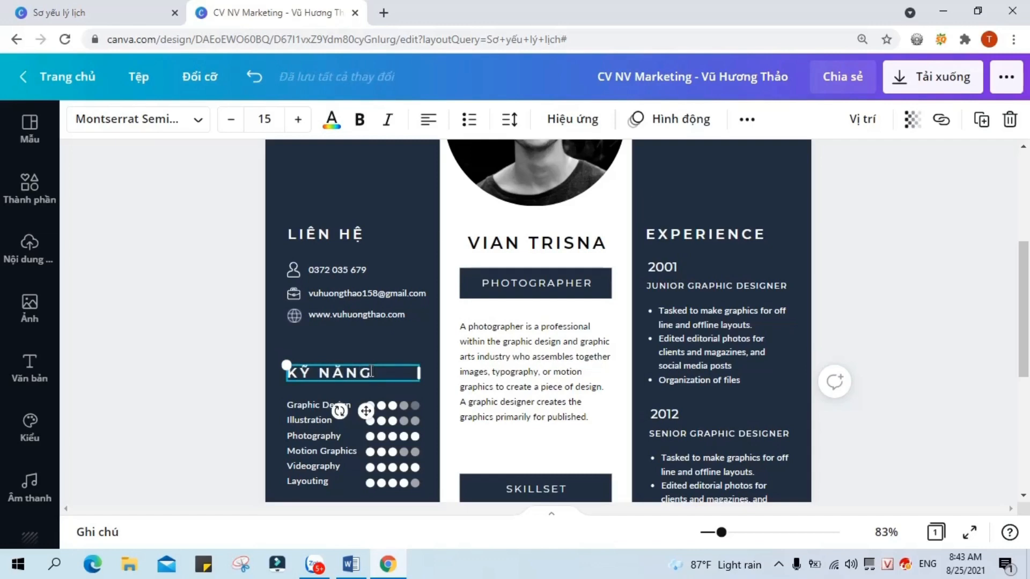
scroll(372, 364, down, 1)
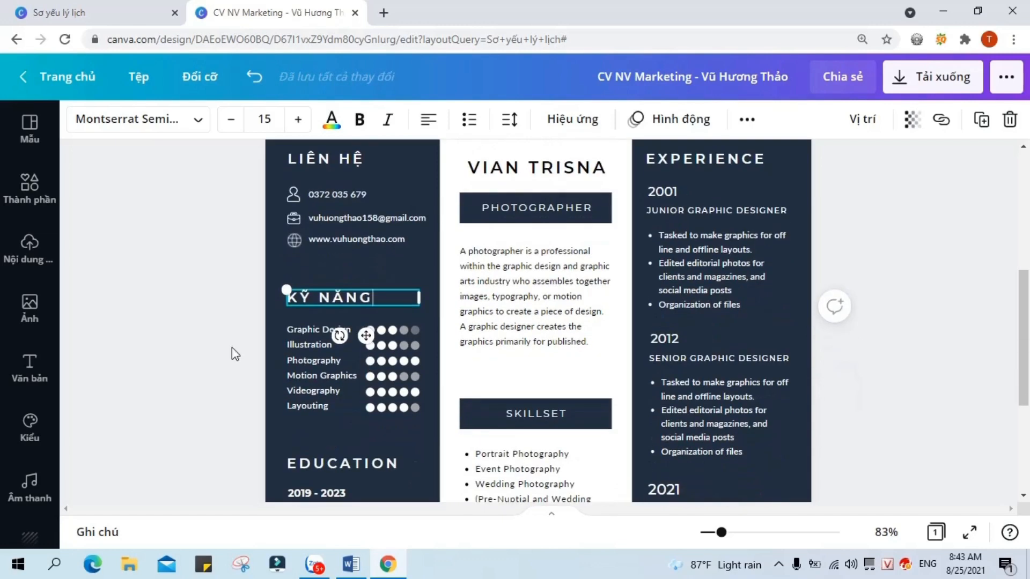
Step: Rename the first three skills to Thiết kế đồ họa, Làm content and Chỉnh sửa video
double_click(311, 329)
click(354, 330)
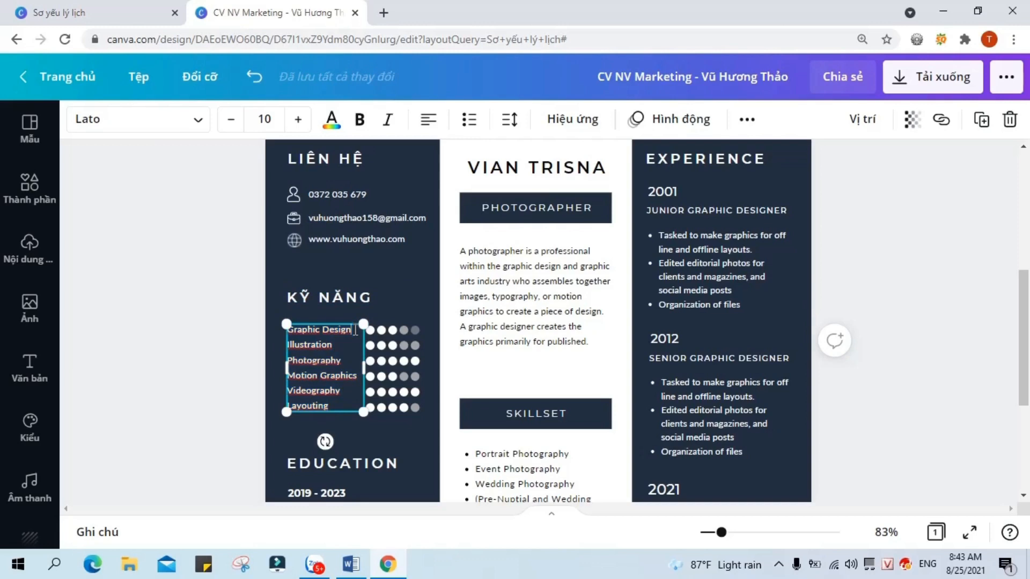
key(BackSpace)
key(BackSpace)
key(BackSpace)
key(BackSpace)
key(BackSpace)
key(BackSpace)
key(BackSpace)
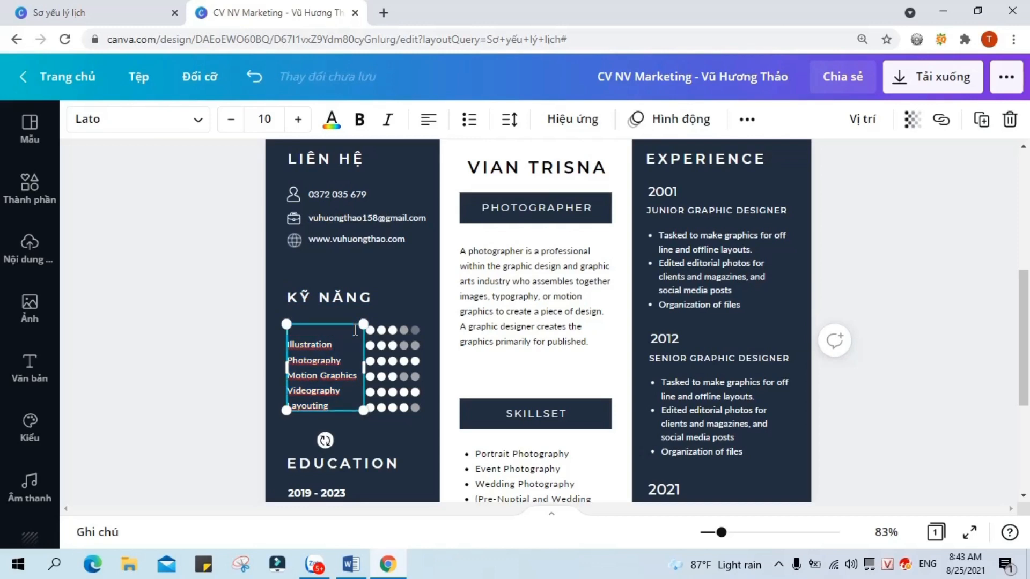
text(Thiết kế đồ họa)
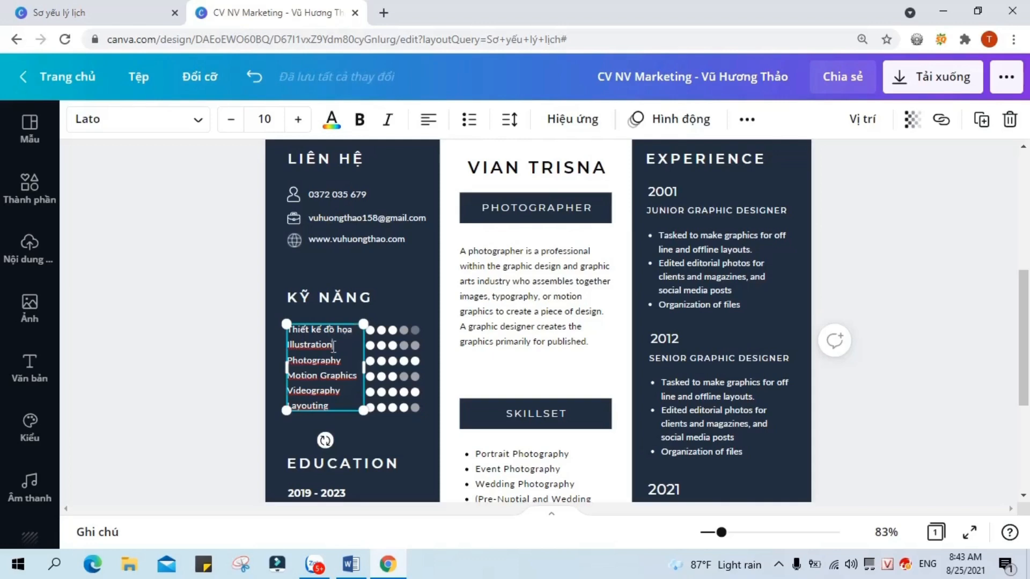
key(BackSpace)
key(BackSpace)
key(BackSpace)
key(BackSpace)
key(BackSpace)
key(BackSpace)
key(BackSpace)
key(BackSpace)
key(BackSpace)
key(BackSpace)
key(BackSpace)
key(BackSpace)
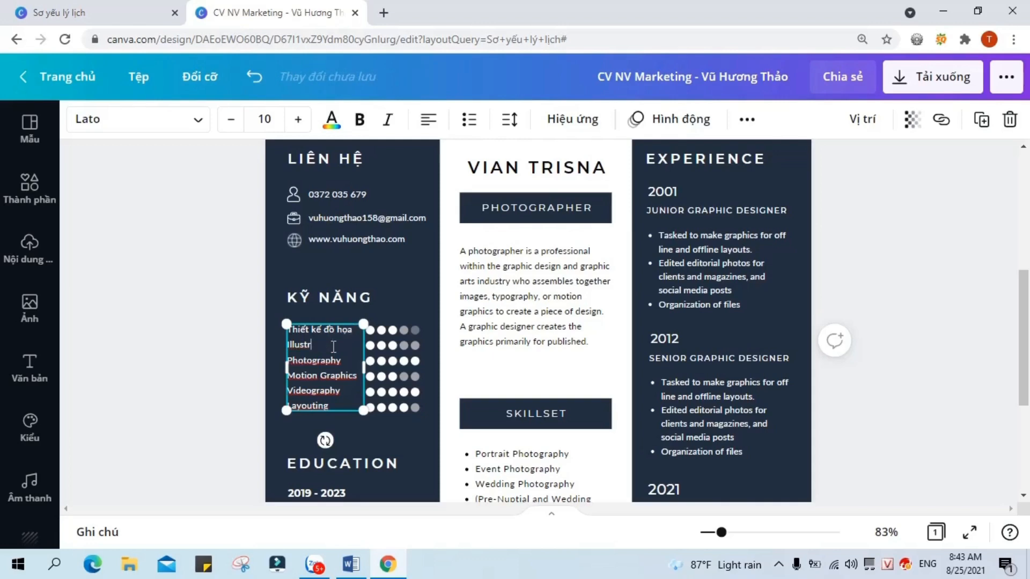
text(Làm content)
click(349, 359)
key(BackSpace)
key(BackSpace)
key(BackSpace)
key(BackSpace)
key(BackSpace)
key(BackSpace)
key(BackSpace)
key(BackSpace)
key(BackSpace)
key(BackSpace)
key(BackSpace)
text(Chỉnh sửa video)
Step: Rename the next skills to Lập kế hoạch and Làm việc nhóm, removing the Layouting line
key(Down)
key(BackSpace)
key(BackSpace)
key(BackSpace)
key(BackSpace)
key(BackSpace)
key(BackSpace)
key(BackSpace)
key(BackSpace)
key(BackSpace)
key(BackSpace)
key(BackSpace)
key(BackSpace)
key(BackSpace)
key(BackSpace)
key(BackSpace)
text(Lập kế hoạch)
key(Down)
key(BackSpace)
key(BackSpace)
key(BackSpace)
key(BackSpace)
key(BackSpace)
key(BackSpace)
key(BackSpace)
key(BackSpace)
key(BackSpace)
key(BackSpace)
key(BackSpace)
text(Làm việc nhóm)
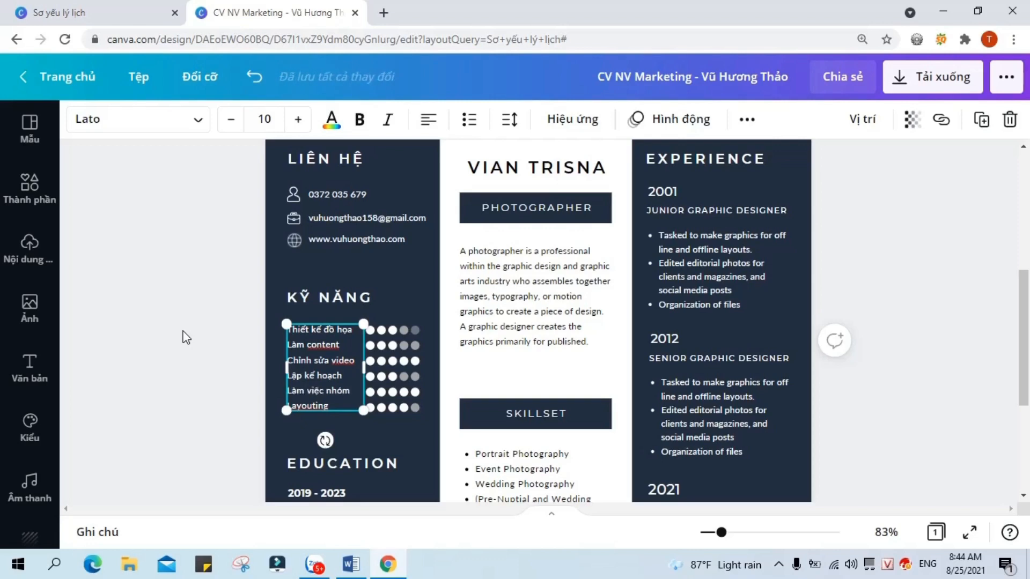
key(Down)
key(BackSpace)
key(BackSpace)
key(BackSpace)
key(BackSpace)
key(BackSpace)
key(BackSpace)
key(BackSpace)
key(BackSpace)
key(BackSpace)
key(BackSpace)
click(371, 419)
Step: Delete all five rating dots of the leftover sixth skill row
click(373, 409)
key(Delete)
click(381, 413)
click(382, 410)
key(Delete)
click(395, 408)
key(Delete)
click(405, 408)
key(Delete)
click(417, 409)
key(Delete)
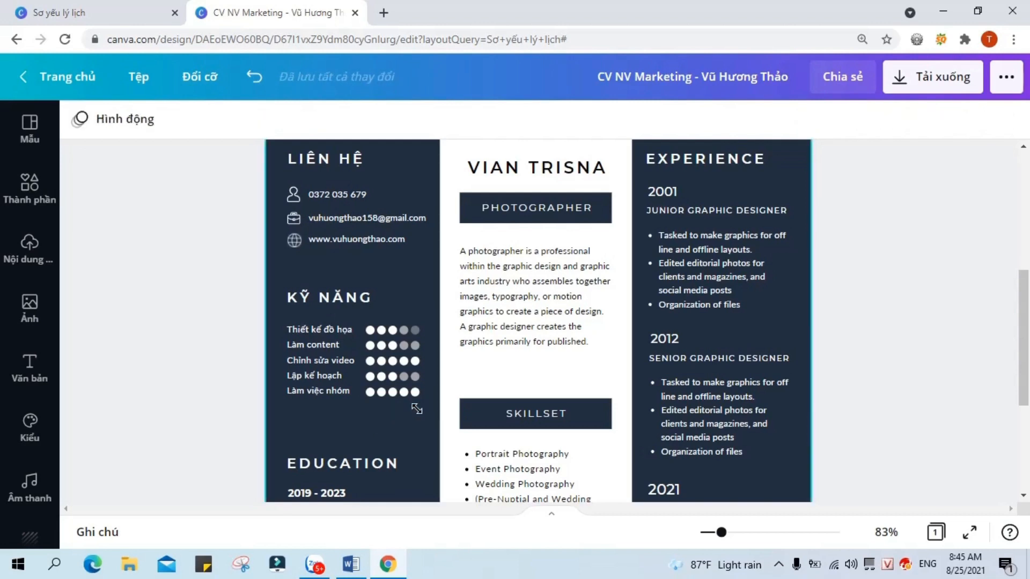
Step: Turn the fifth rating dot of the first skill row white
click(404, 345)
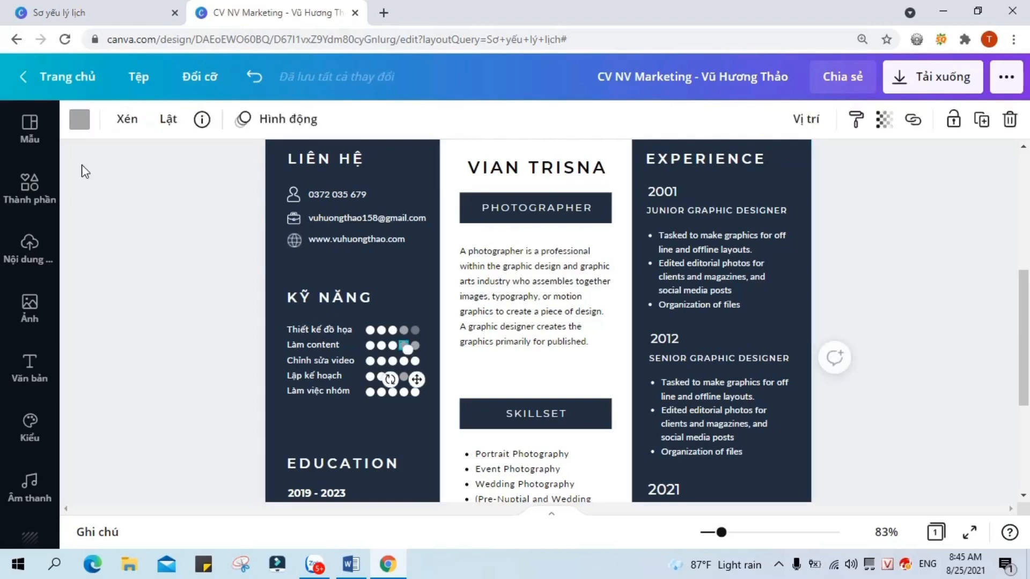
click(81, 121)
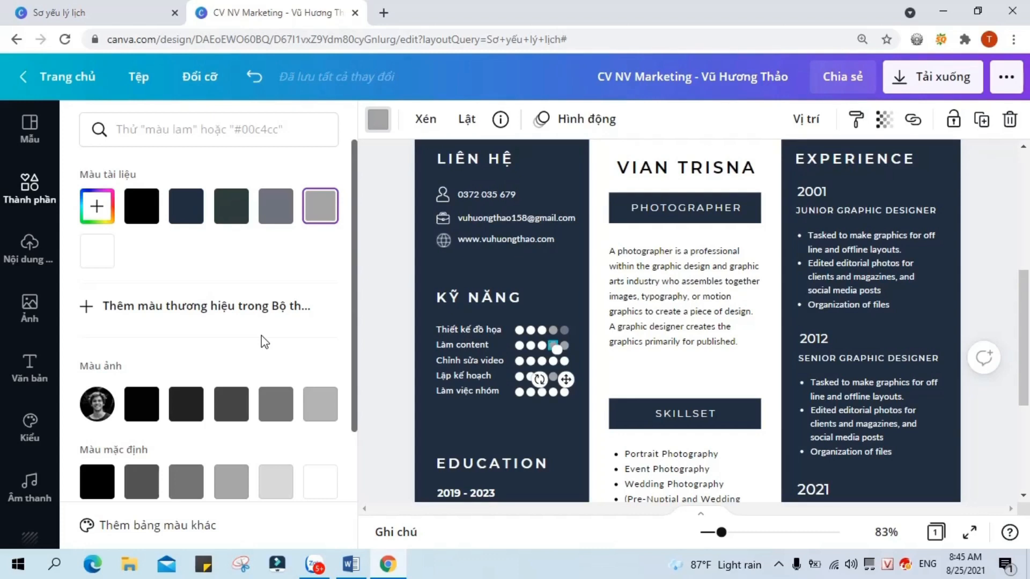
click(373, 369)
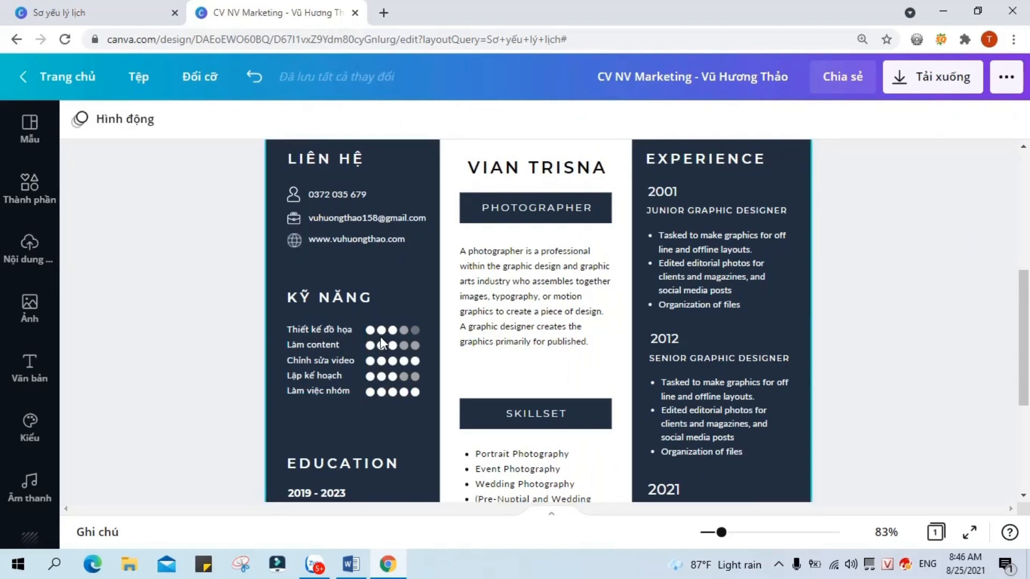
click(415, 330)
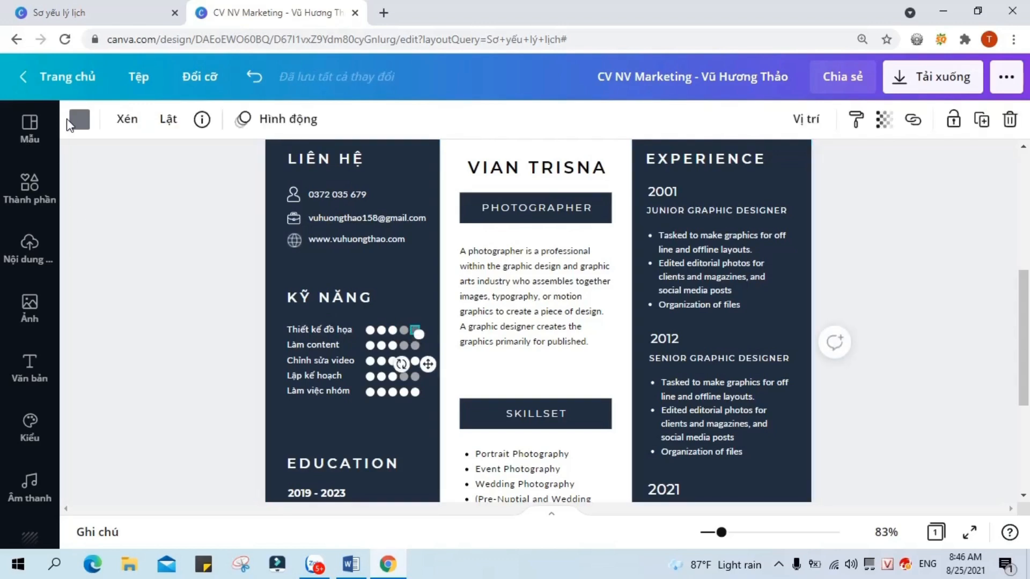
click(79, 119)
scroll(92, 175, down, 3)
click(320, 318)
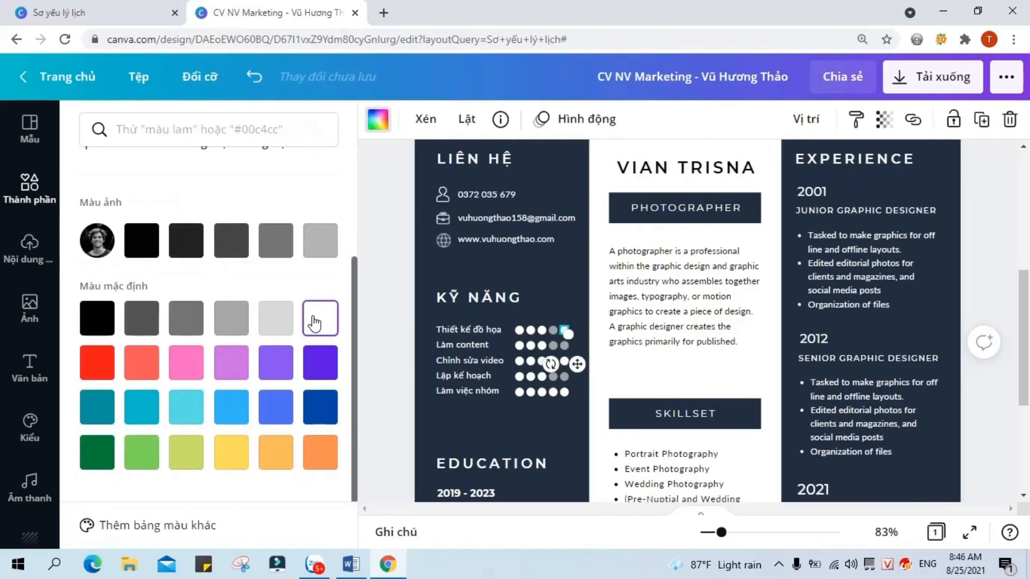
Step: Make the third rating dot of Chỉnh sửa video grey
click(565, 337)
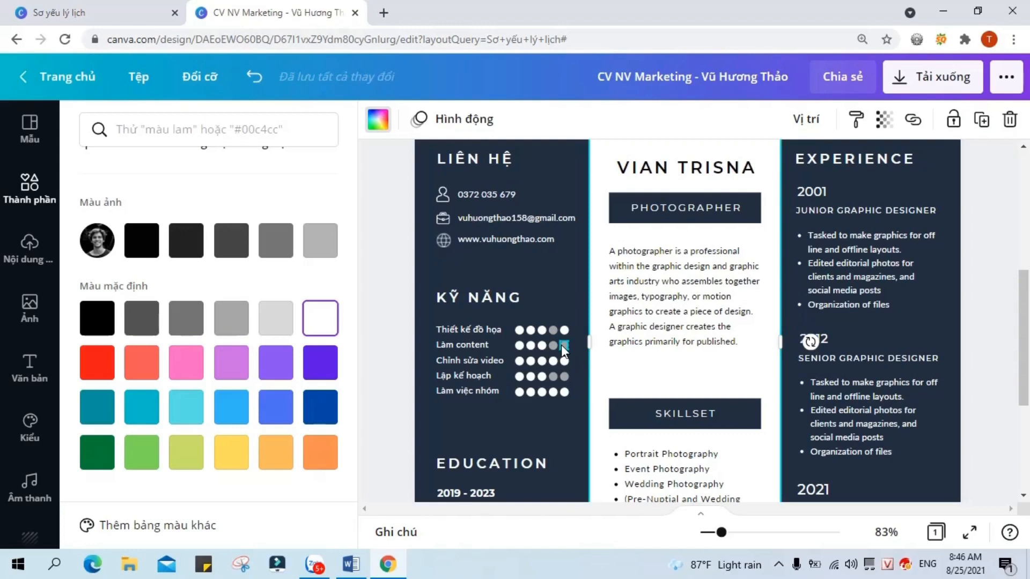
click(561, 346)
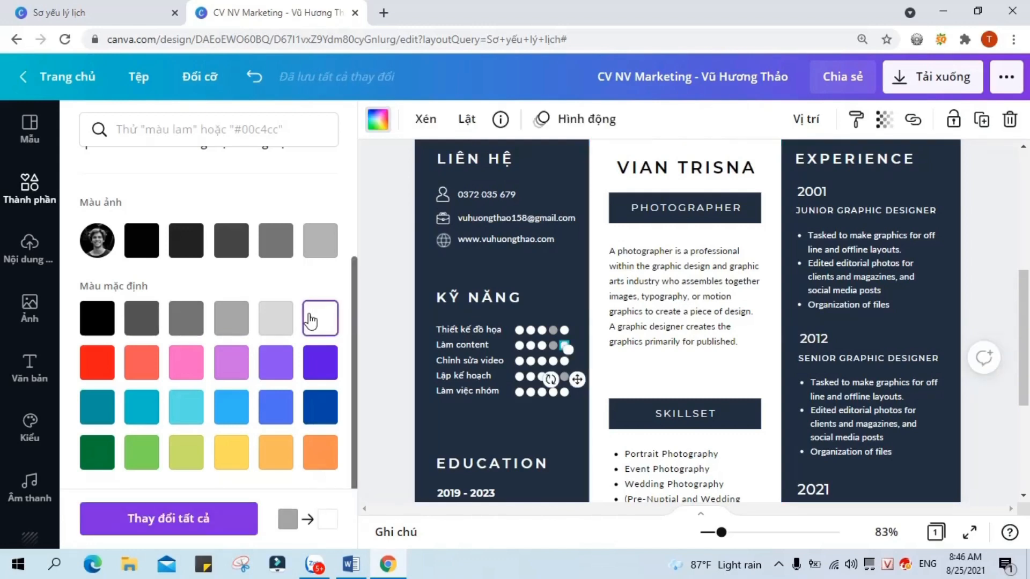
click(543, 360)
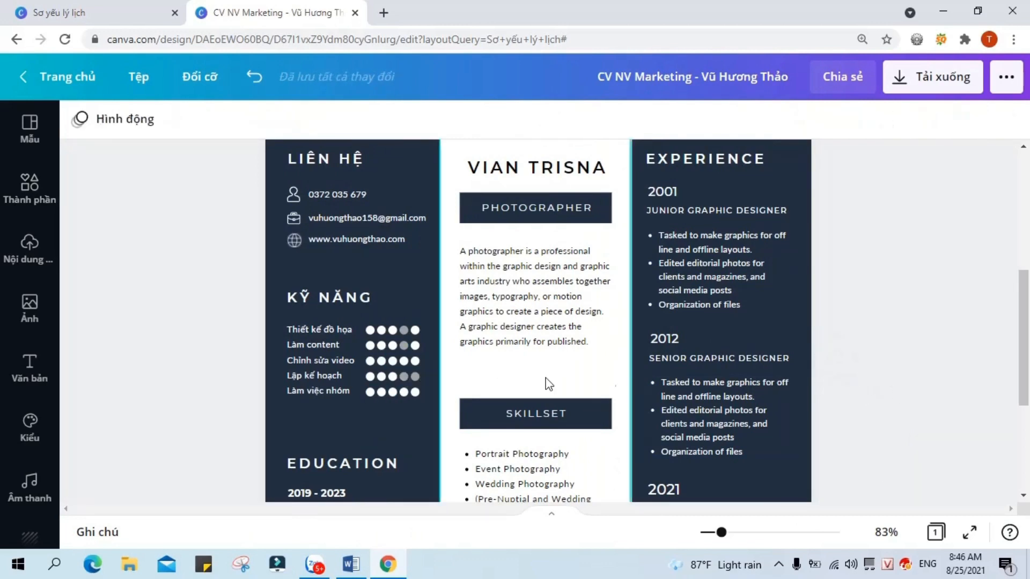
click(383, 354)
click(79, 119)
click(275, 206)
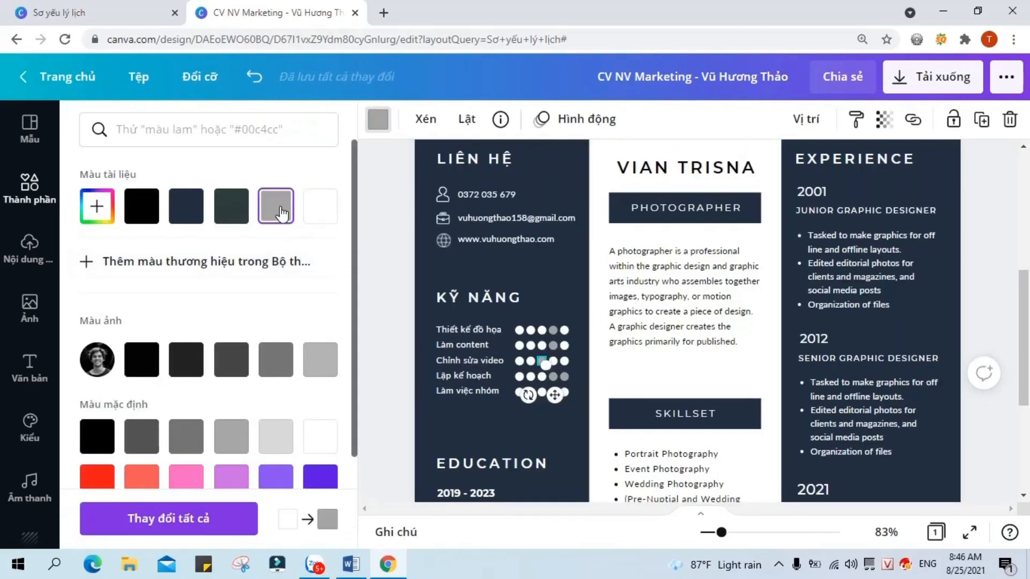
click(387, 378)
Step: Recolour the last Lập kế hoạch dot and turn the fourth Làm việc nhóm dot grey
click(420, 378)
click(419, 378)
click(81, 119)
scroll(310, 439, down, 1)
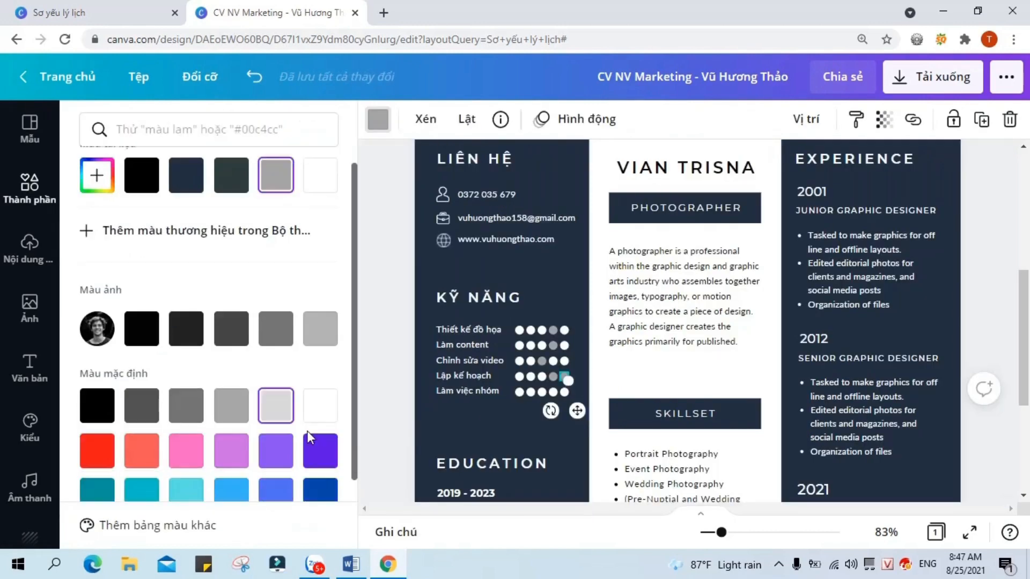
scroll(310, 439, down, 1)
click(378, 119)
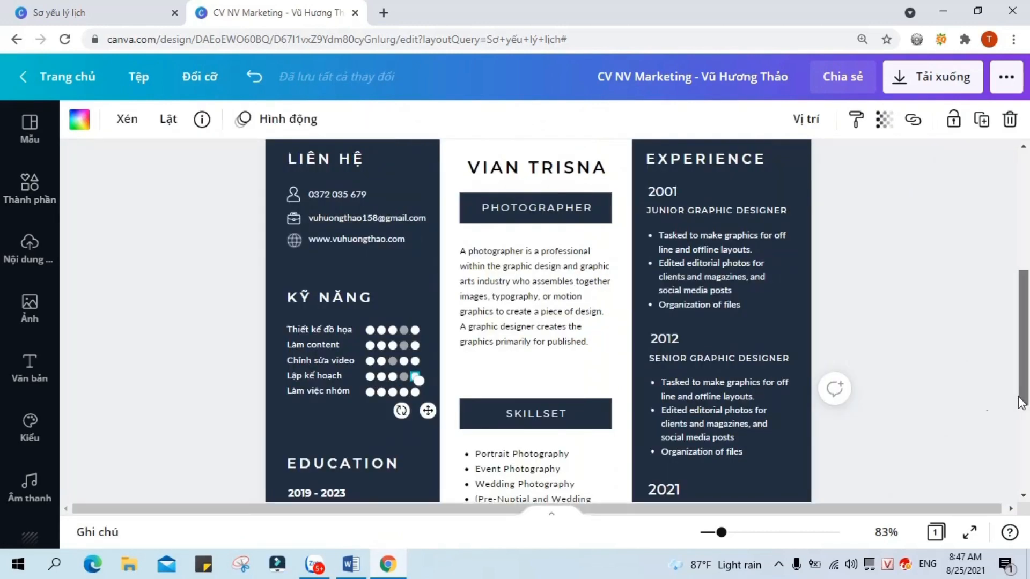
click(403, 390)
click(79, 119)
click(275, 206)
click(378, 119)
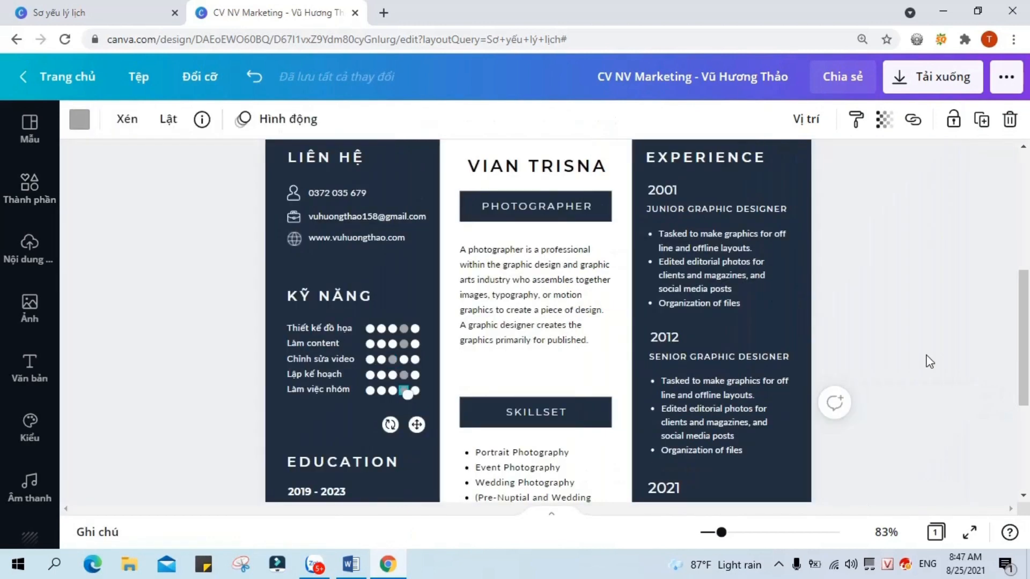
click(930, 362)
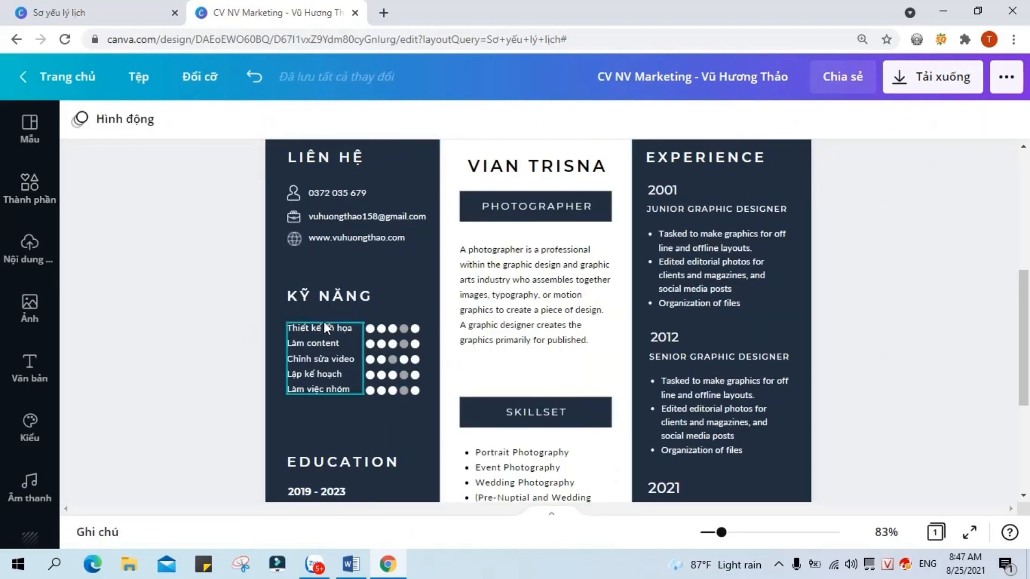
Step: Group the five KỸ NĂNG skill names with their rating dots
click(322, 299)
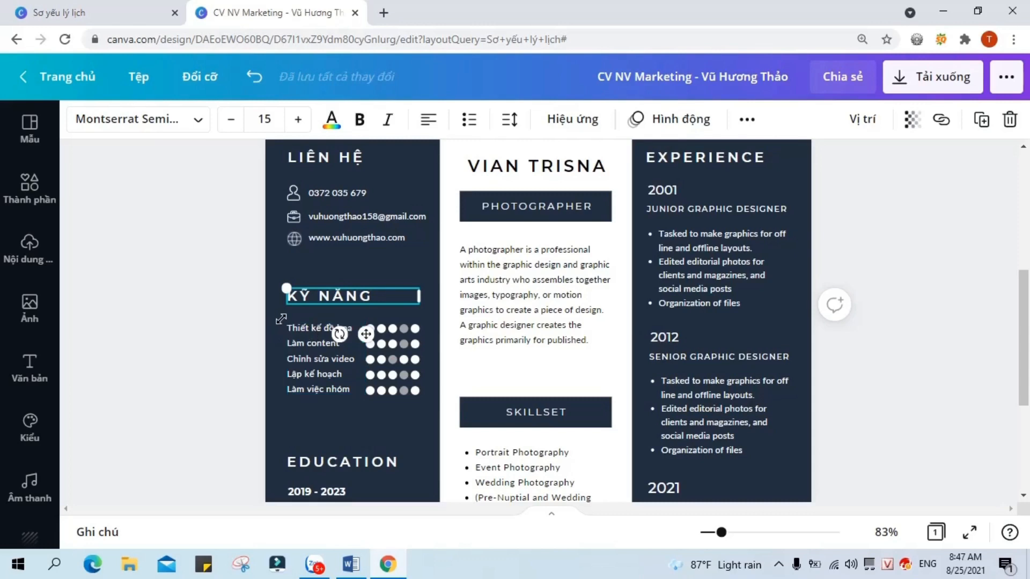
drag(316, 313, 426, 403)
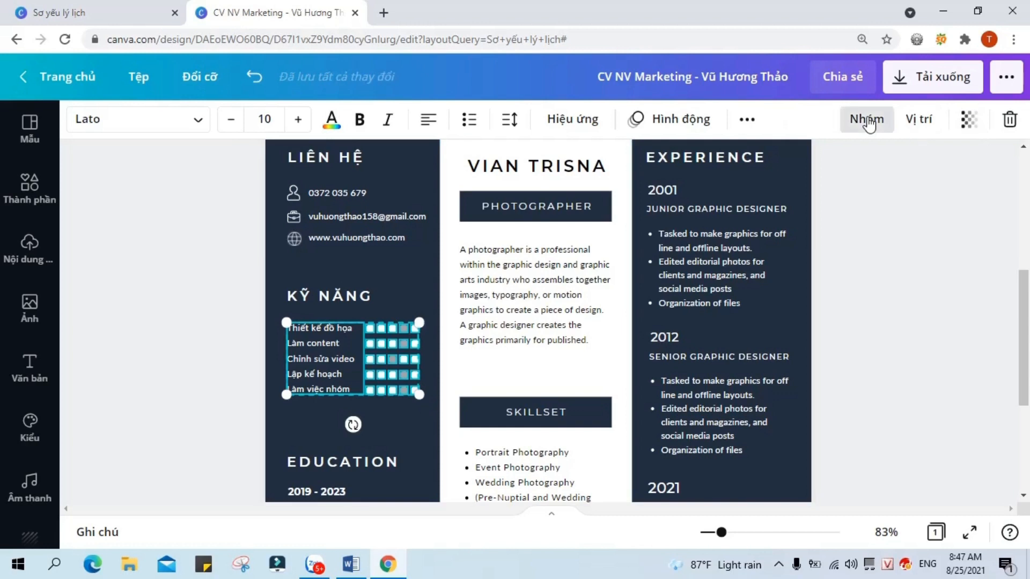
click(866, 118)
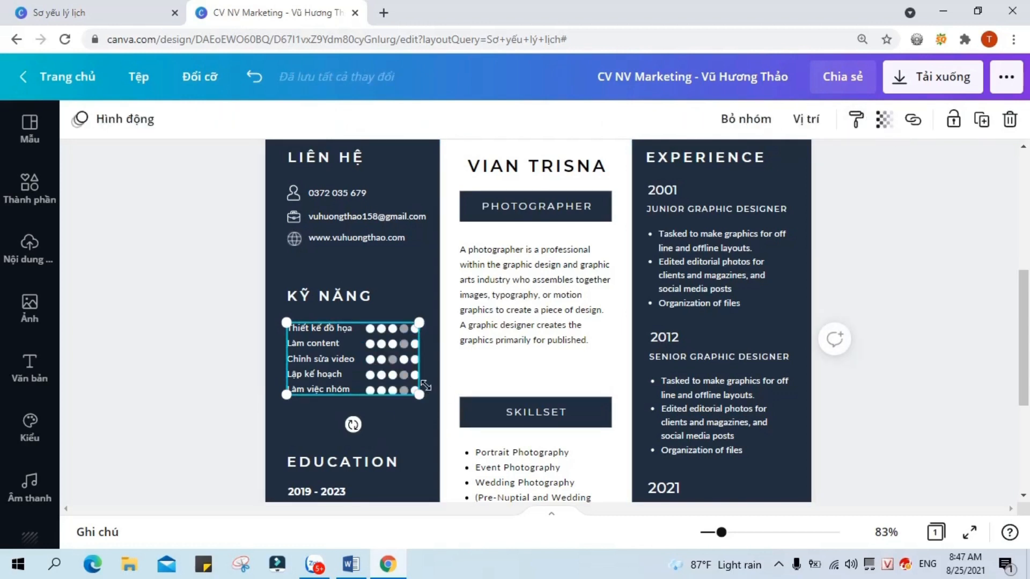
click(861, 417)
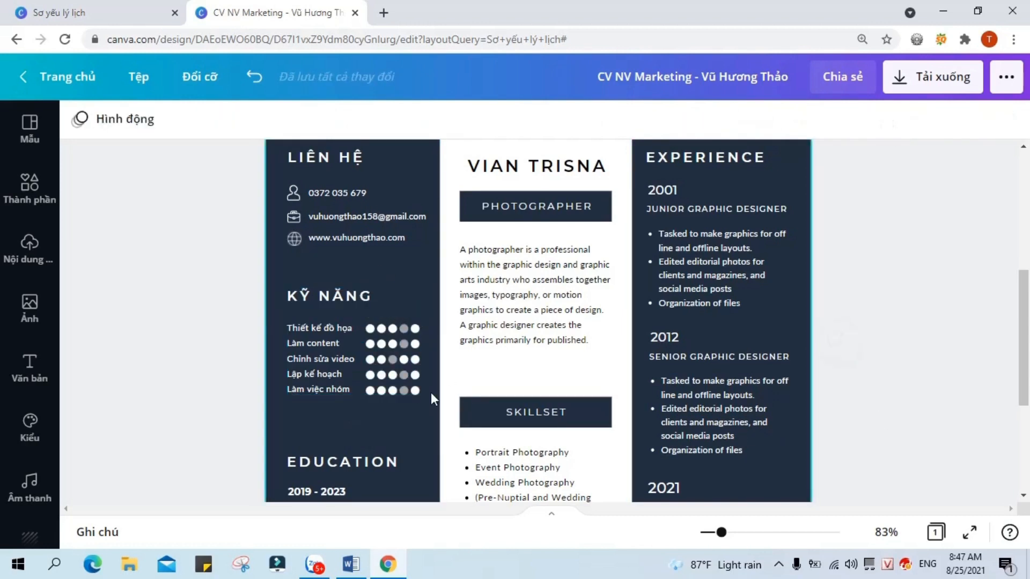
scroll(343, 389, down, 3)
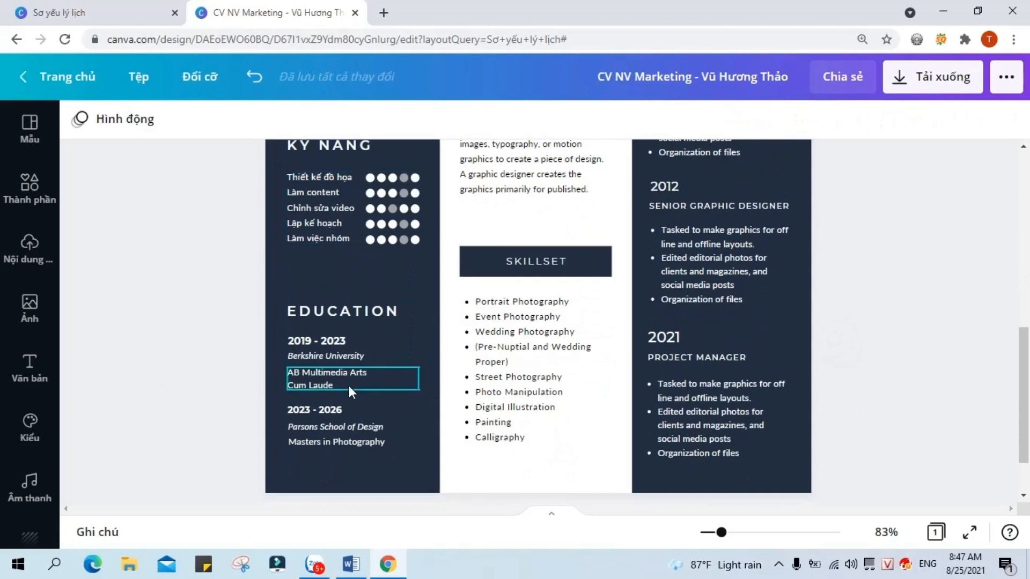
Step: Rename the EDUCATION heading to HỌC VẤN and change the years to 2010 - 2014
double_click(404, 312)
key(BackSpace)
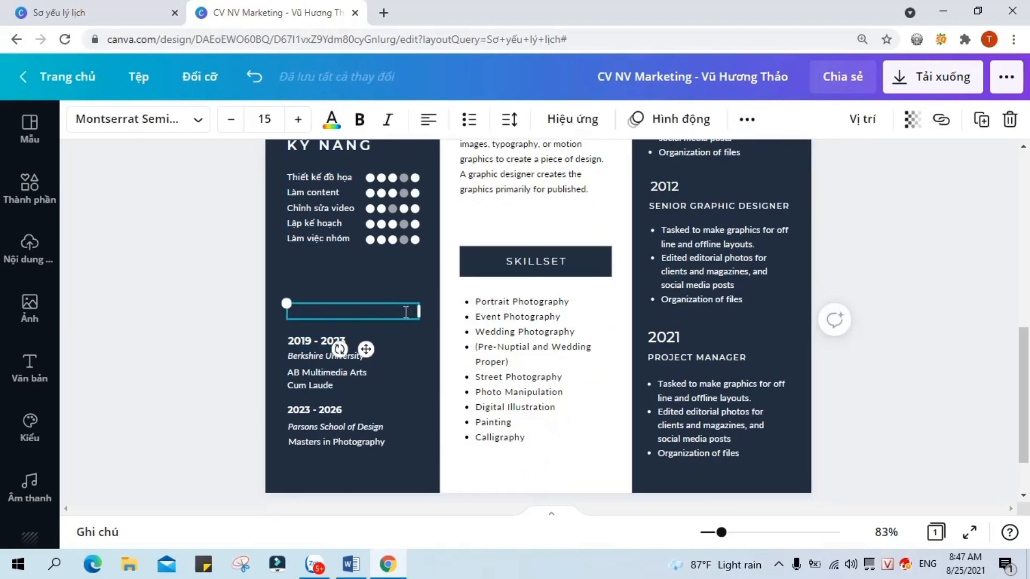
text(HỌC VẤN)
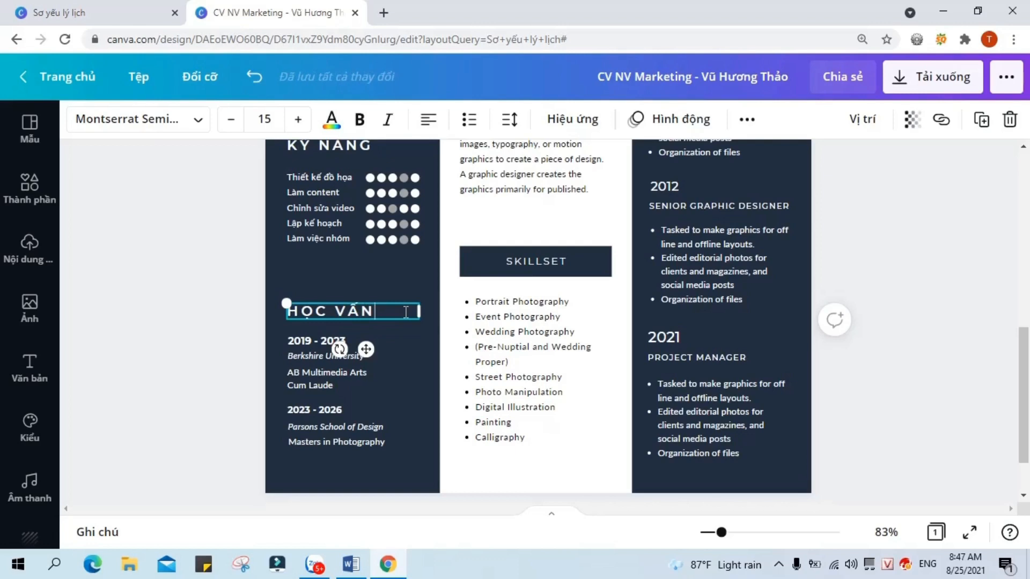
double_click(315, 344)
click(312, 340)
key(BackSpace)
text(0)
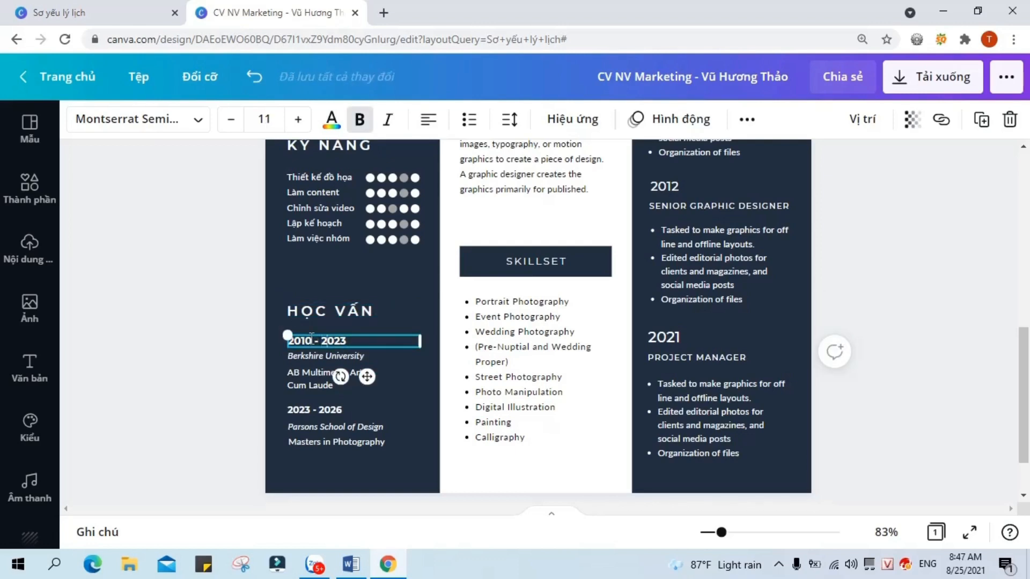
key(BackSpace)
key(BackSpace)
text(14)
Step: Replace the university with non-italic 'Đại học Lao động Xã hội' and the degree with 'Khoa Kế toán'
double_click(310, 358)
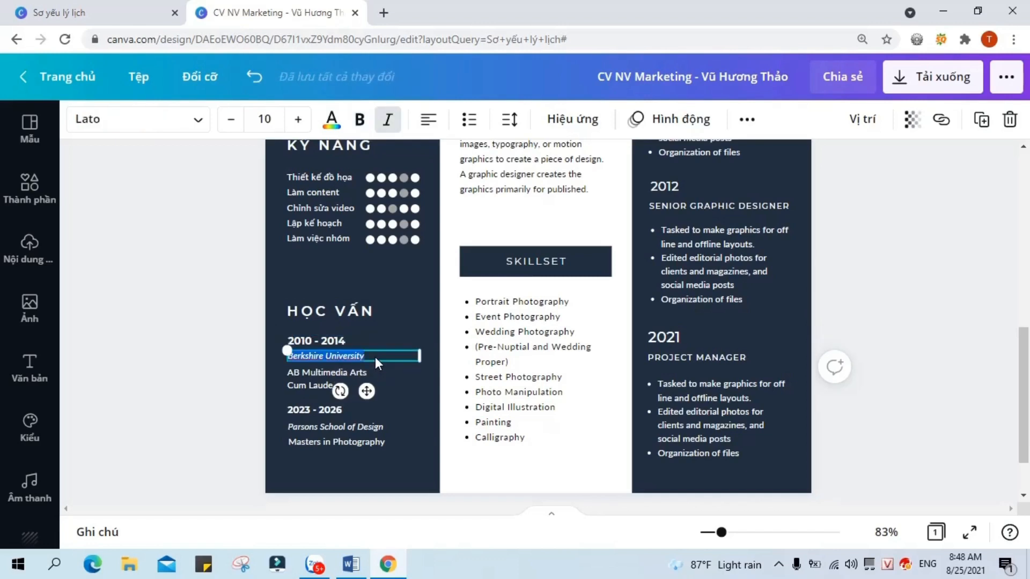
key(BackSpace)
key(ctrl+i)
text(Đại học Lao)
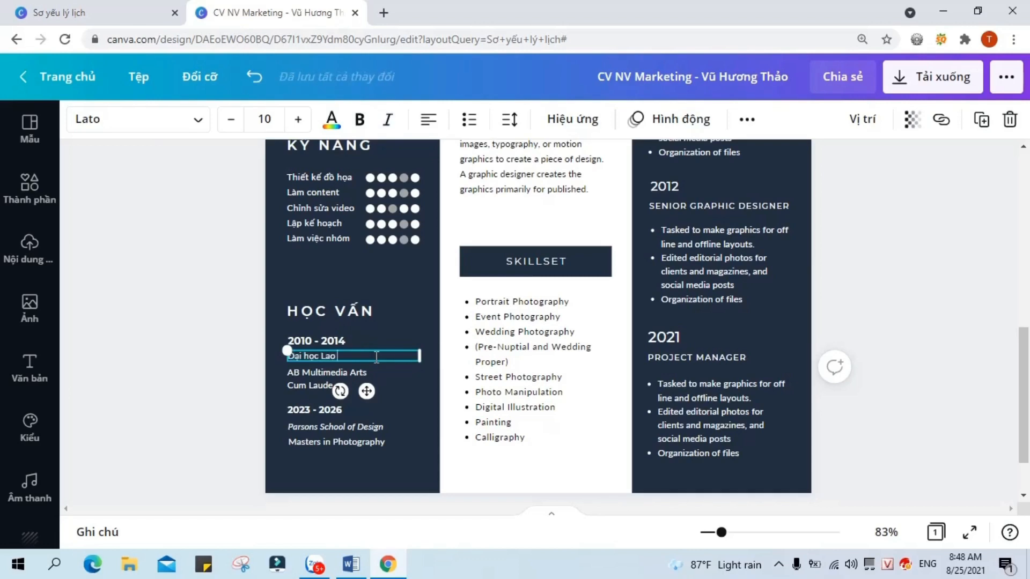
text( động Xã hội)
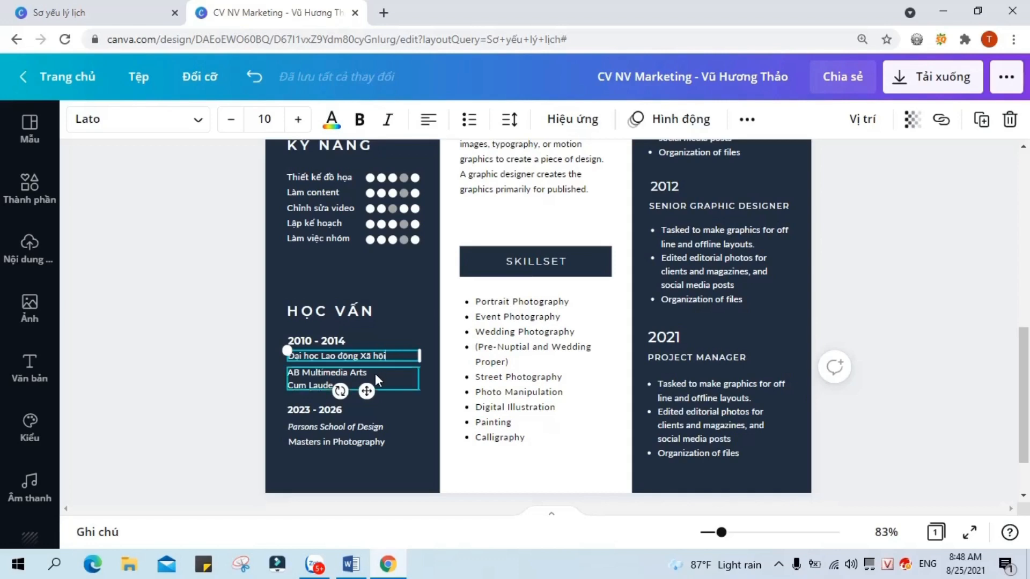
double_click(376, 374)
key(BackSpace)
key(BackSpace)
key(BackSpace)
key(BackSpace)
key(BackSpace)
key(BackSpace)
key(BackSpace)
key(BackSpace)
key(BackSpace)
key(BackSpace)
key(BackSpace)
key(BackSpace)
key(BackSpace)
key(BackSpace)
key(BackSpace)
key(BackSpace)
key(BackSpace)
key(BackSpace)
key(BackSpace)
key(BackSpace)
key(BackSpace)
key(BackSpace)
key(BackSpace)
key(BackSpace)
key(BackSpace)
key(BackSpace)
key(BackSpace)
key(BackSpace)
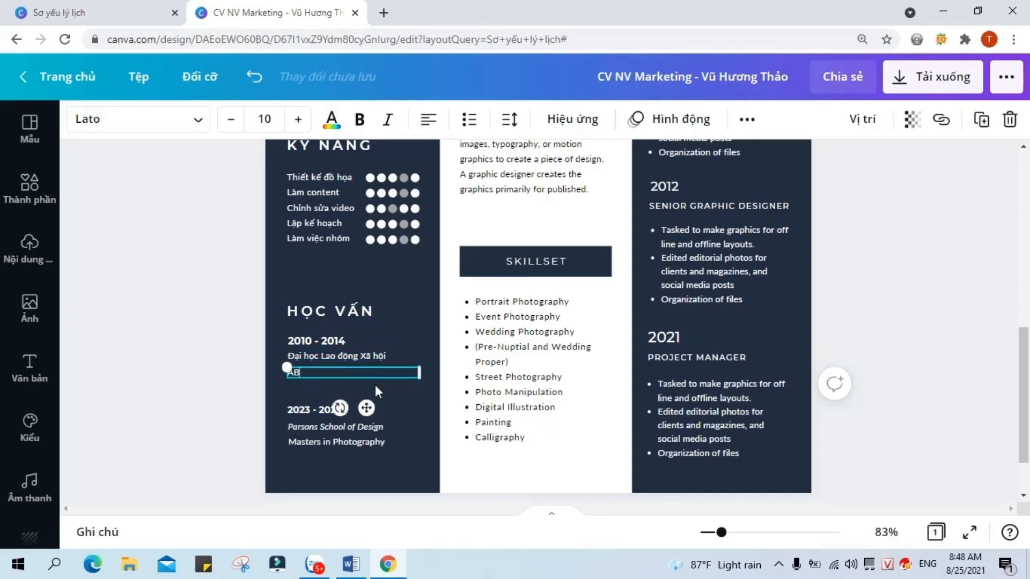
text(Khoa Kế toán)
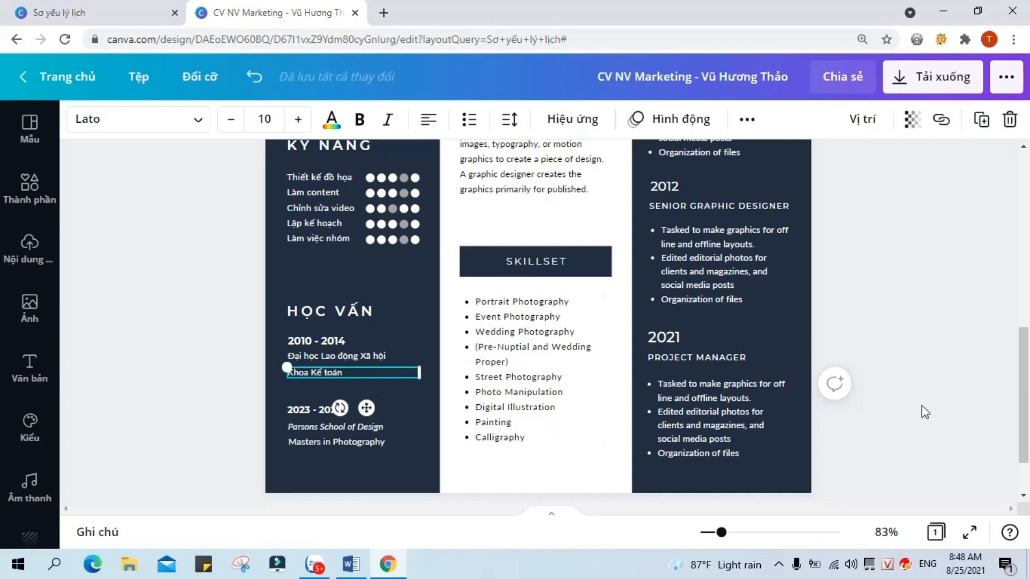
click(949, 402)
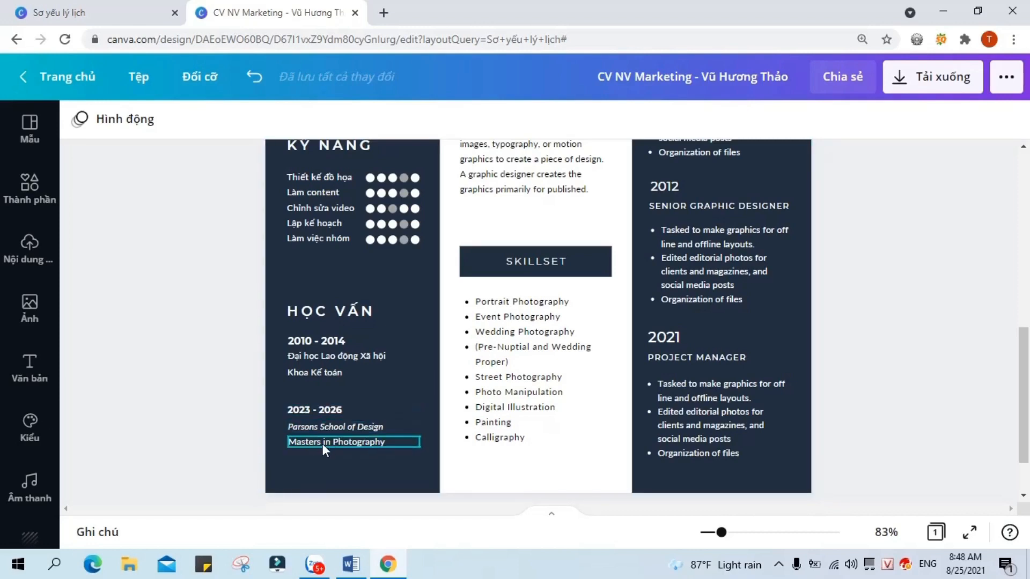
scroll(921, 357, up, 5)
Step: Replace the name heading with the candidate's name
scroll(921, 356, up, 2)
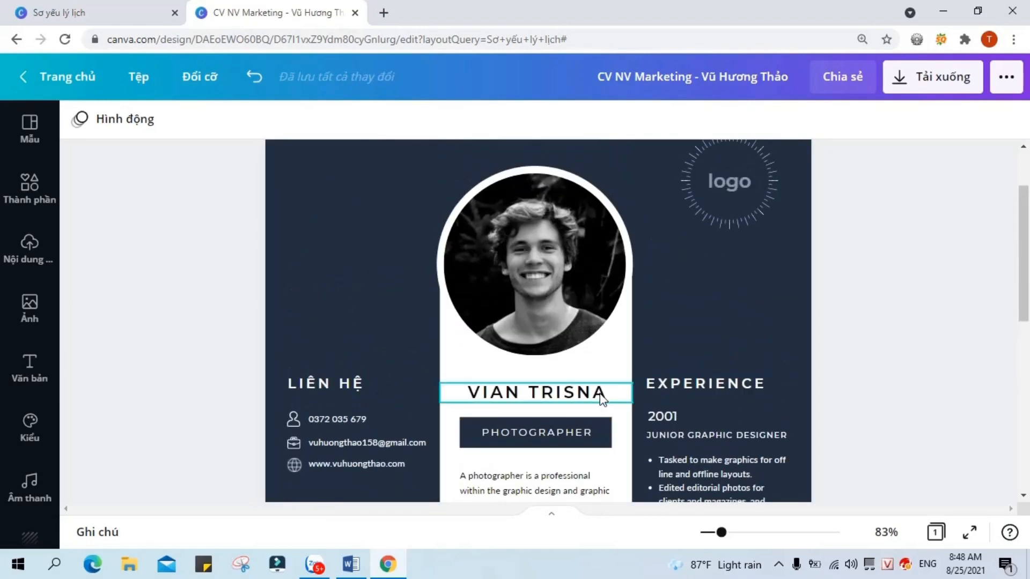
double_click(615, 397)
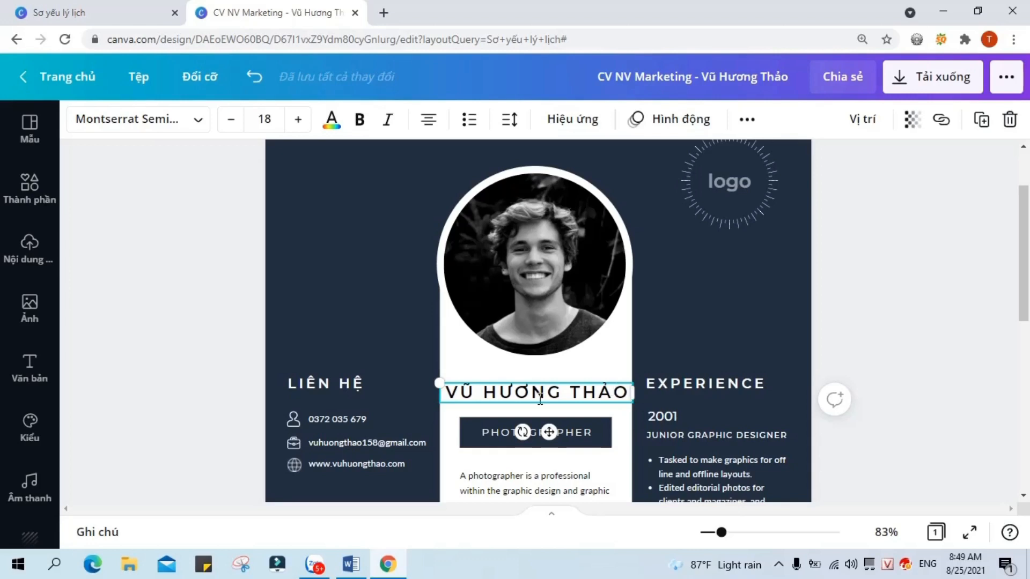
Step: Set the name's letter spacing to 50 and make it bold
click(511, 119)
click(772, 175)
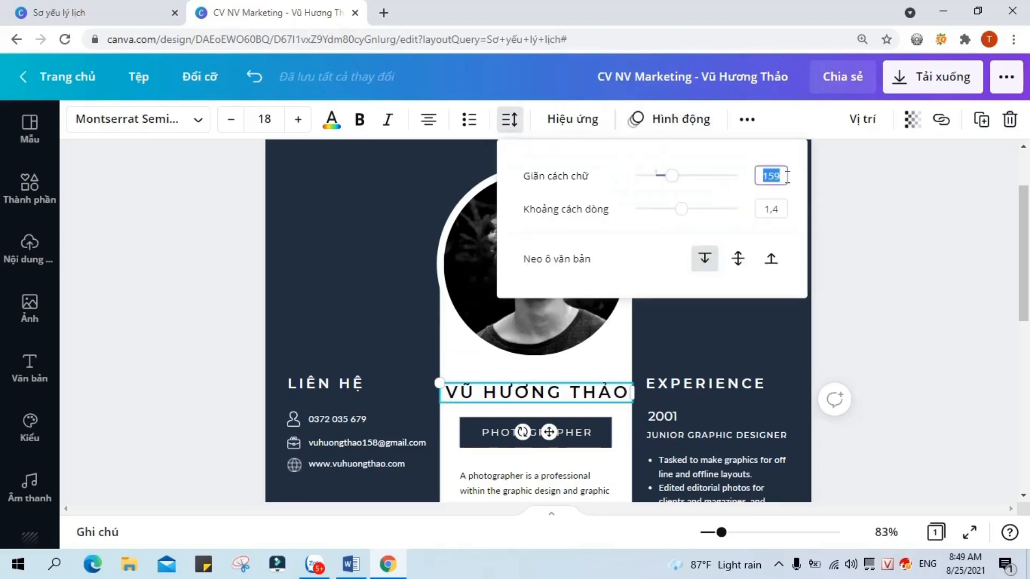
text(50)
key(Return)
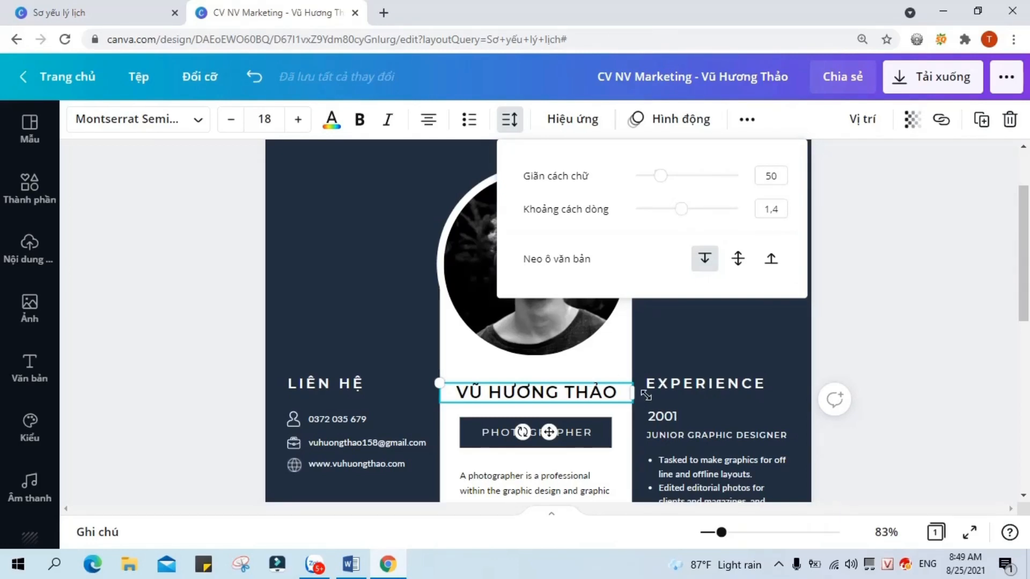
click(360, 128)
click(952, 335)
click(571, 402)
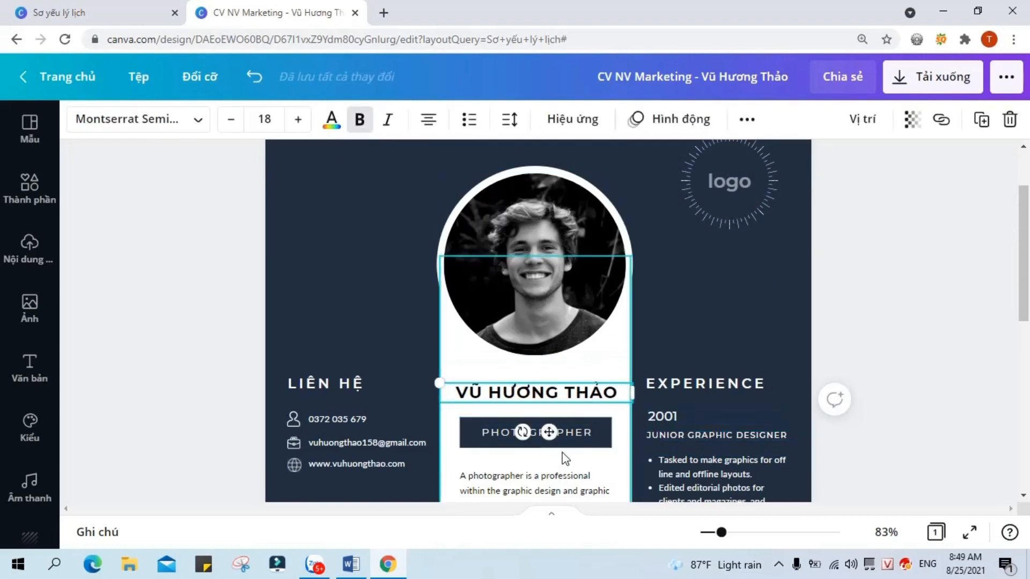
click(589, 436)
Step: Change the job title to MARKETER and zoom the page to 133%
double_click(589, 434)
text(MARKETER)
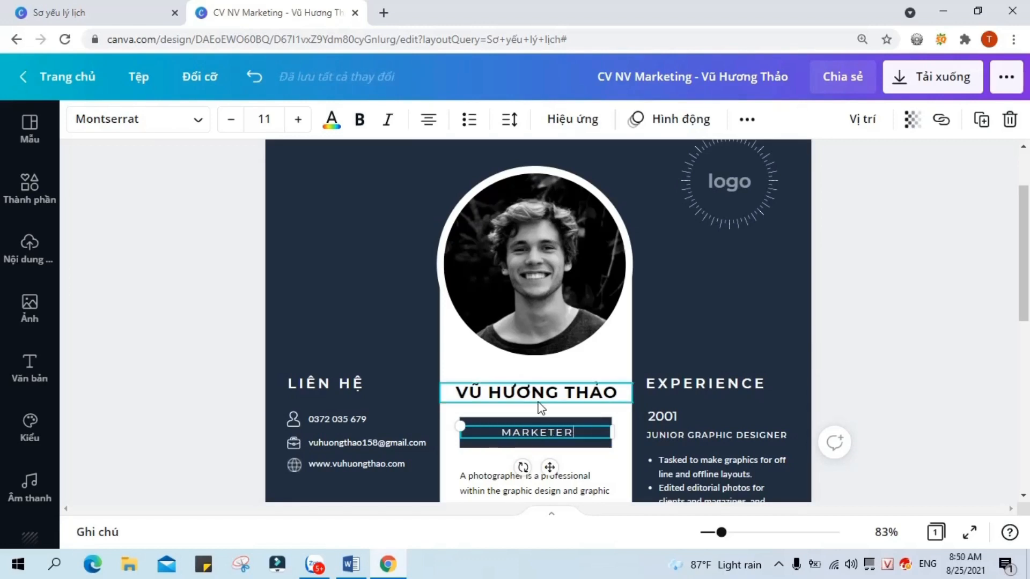
scroll(537, 397, down, 4)
drag(721, 535, 736, 532)
Step: Replace the intro with a Vietnamese career objective about creative content and image design
double_click(499, 240)
text(Yêu thích công việc)
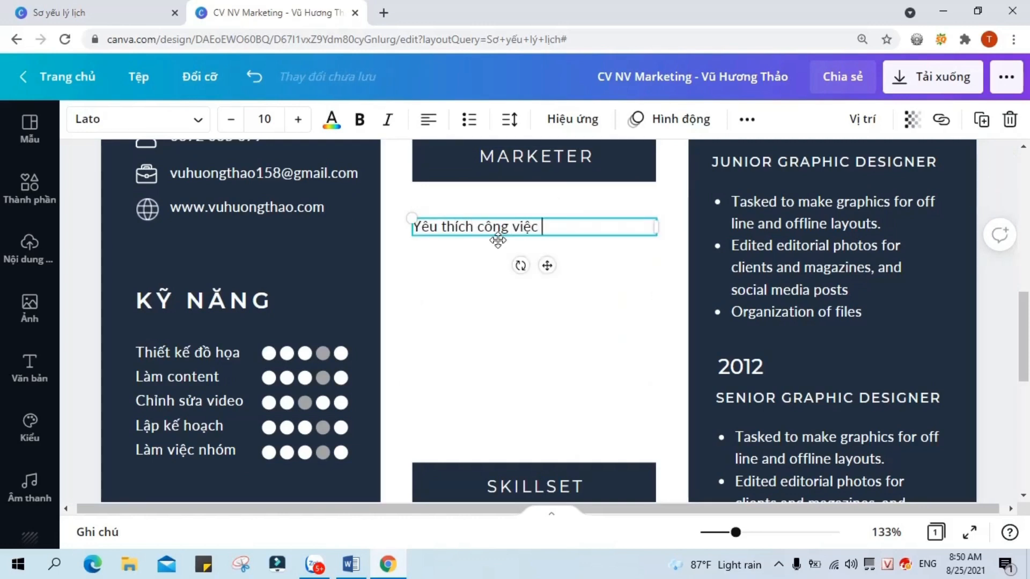
text( sáng tạo nội dung và )
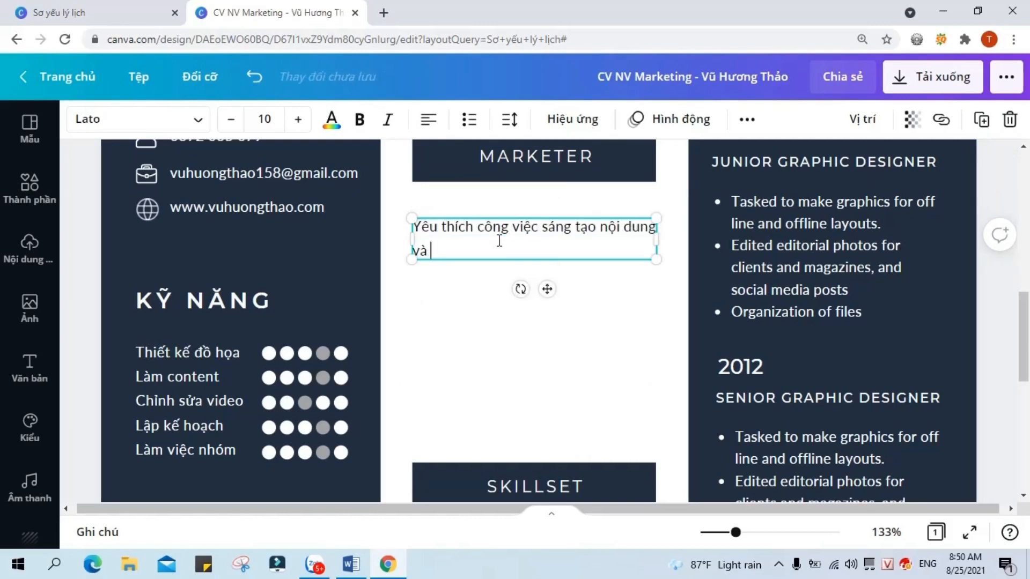
text(thiết kế hình ảnh, tôi mong muốn có t)
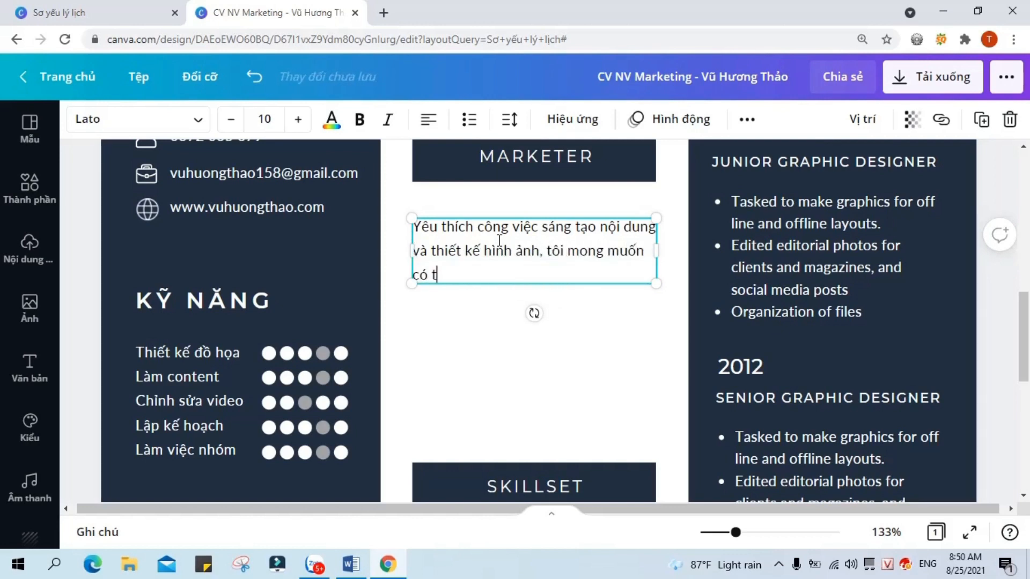
text(hể sử dụng các k)
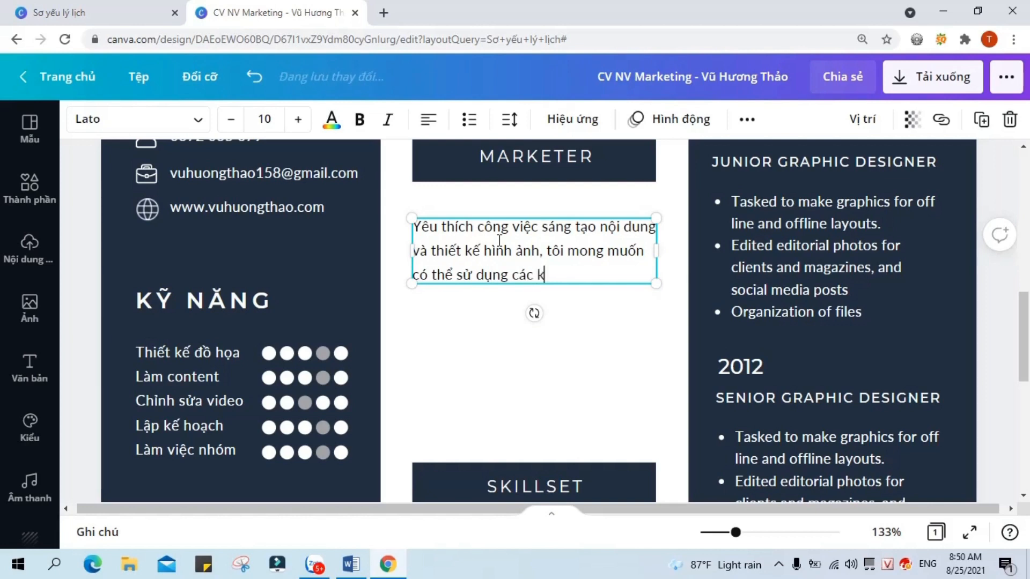
text(ỹ năng cua mình)
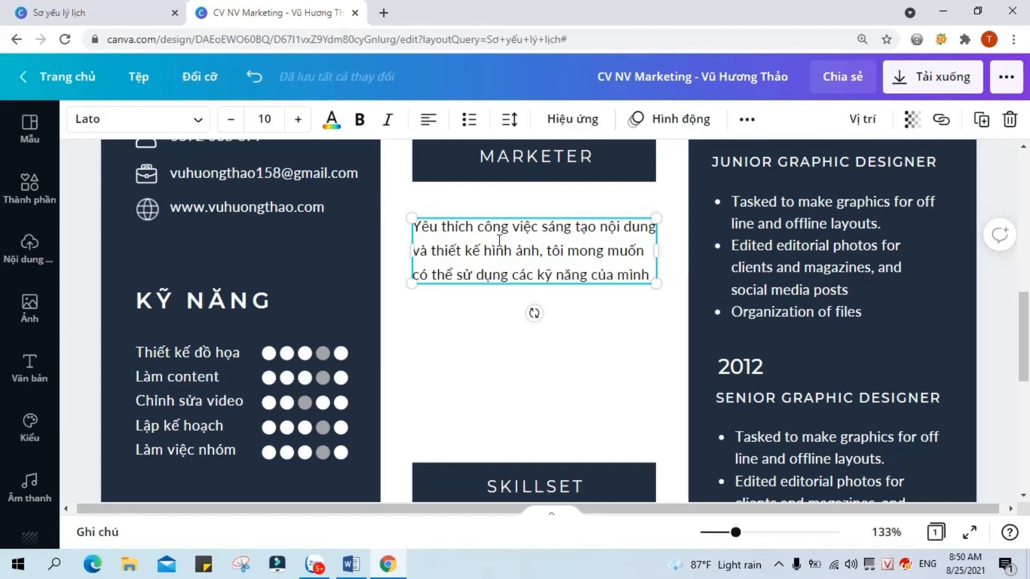
text( để quảng bá cho thương hiệu )
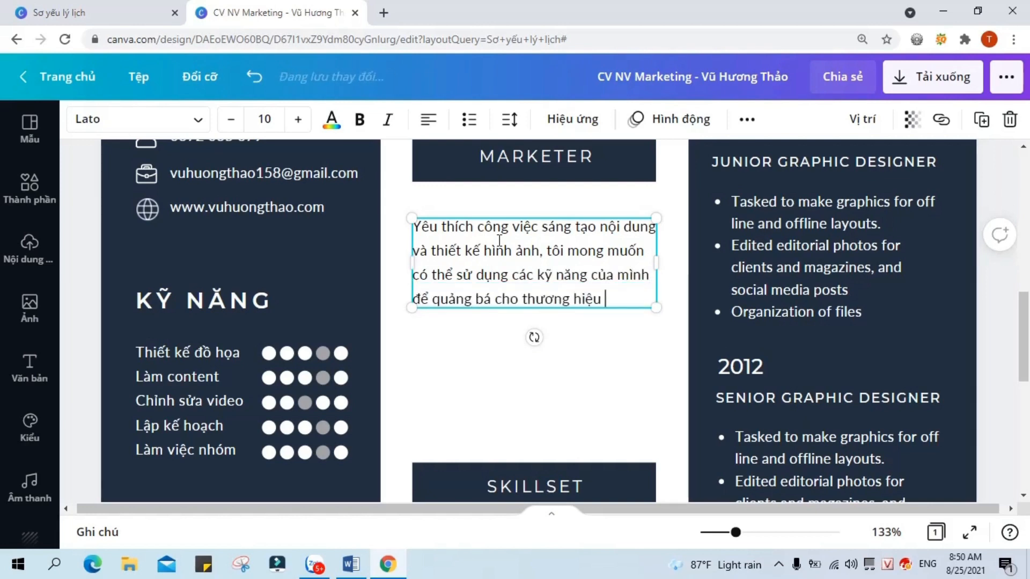
text(trên các kênh truyền thông)
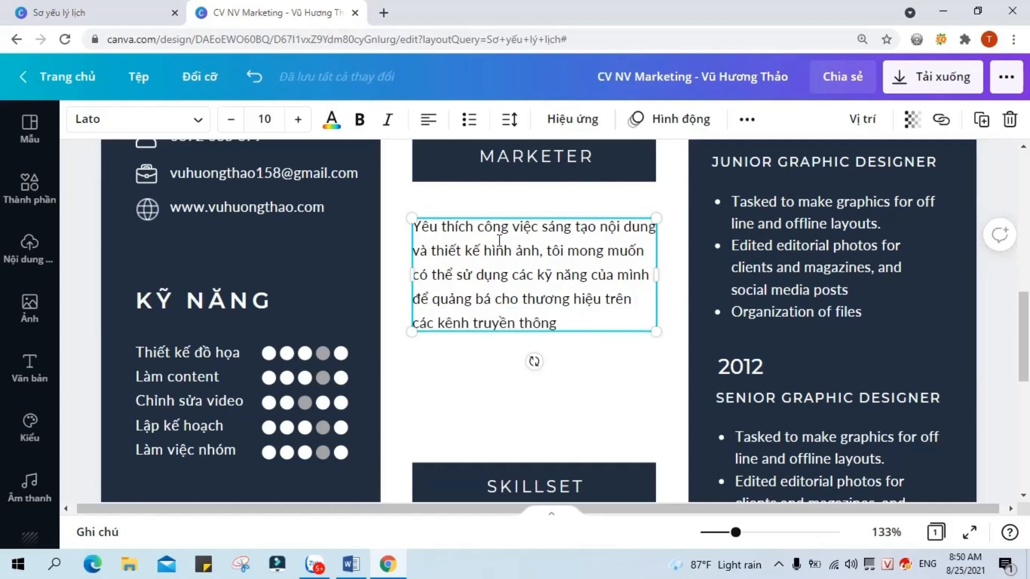
text(: facebook, website, youtube....)
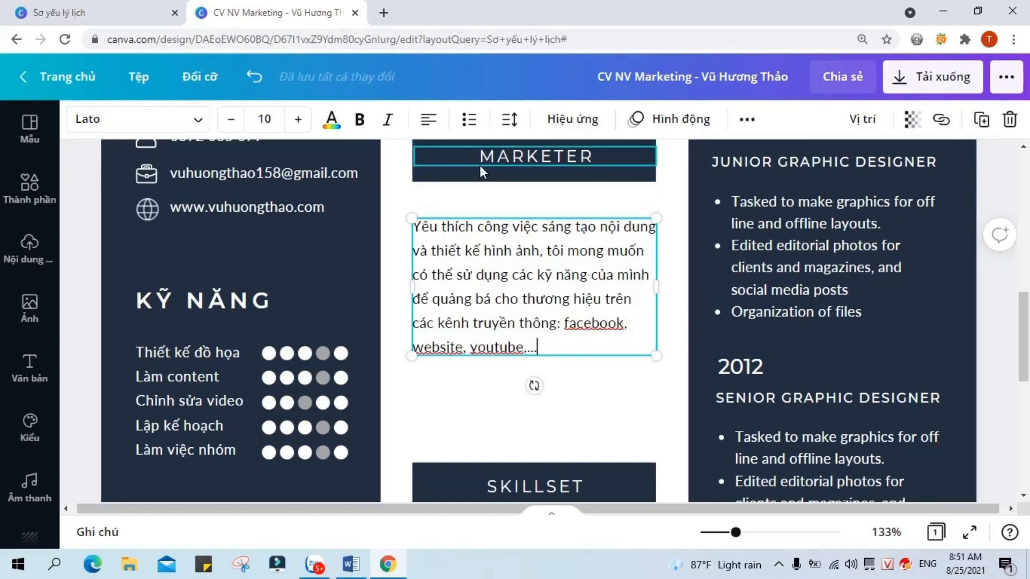
key(Return)
text(Đ)
text(là cơ)
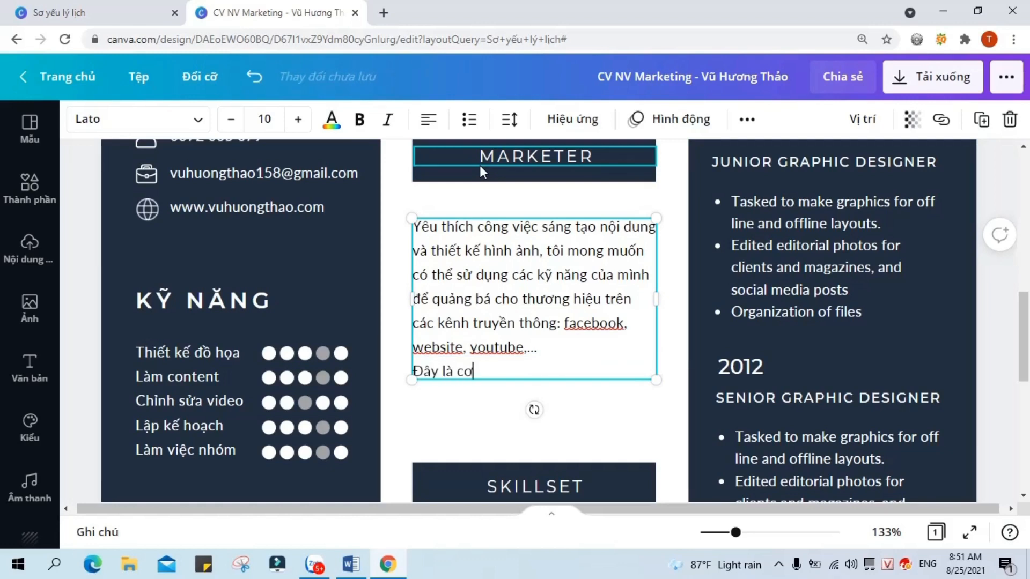
text( hội để tôi trau dồi kinh nhiêm)
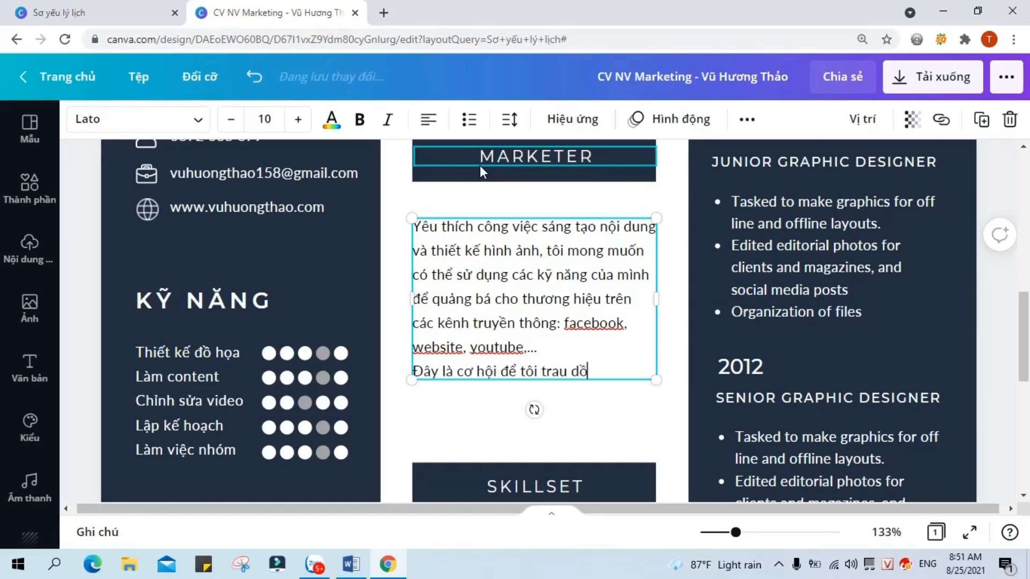
key(BackSpace)
key(BackSpace)
key(BackSpace)
text(ghiệm làm việc, đóng góp cho sự)
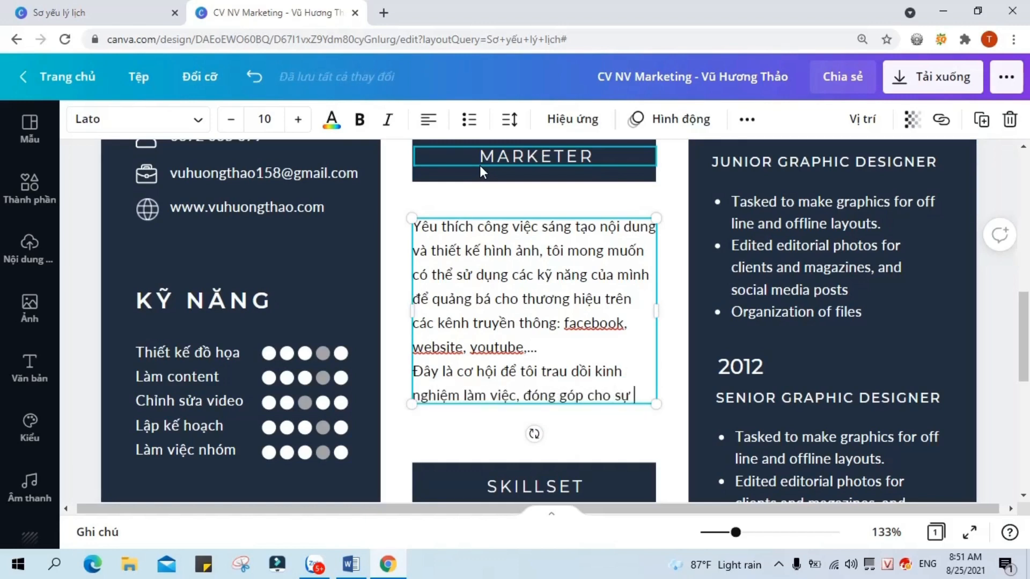
text( vững mạnh của công ty.)
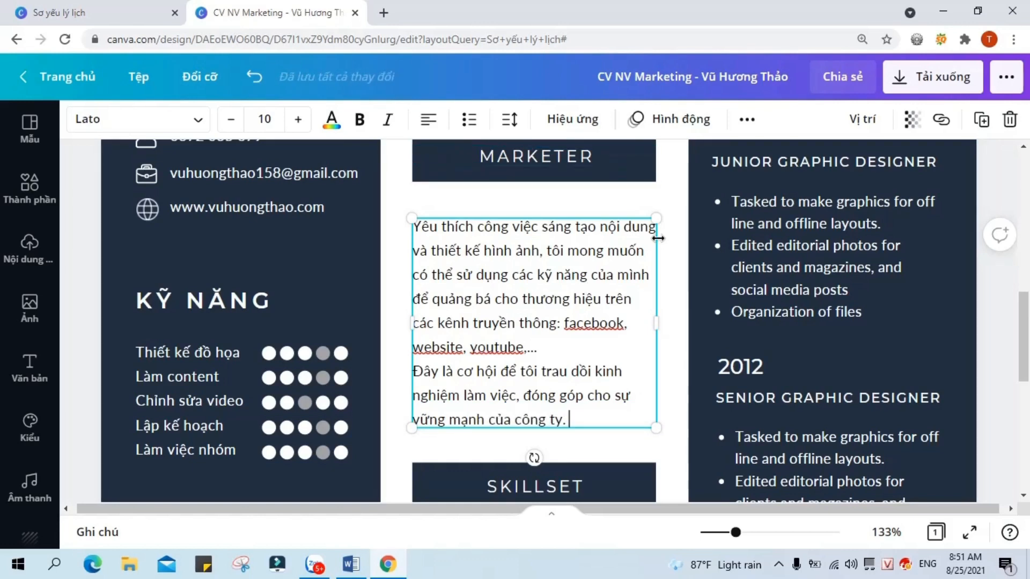
Step: Justify the whole career-objective paragraph
click(429, 120)
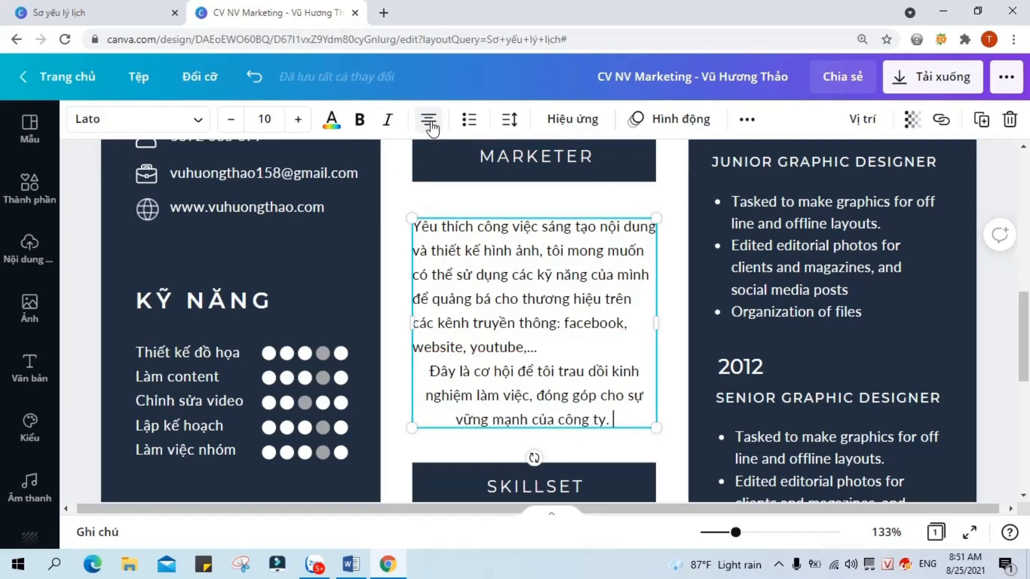
click(614, 445)
click(648, 313)
click(428, 119)
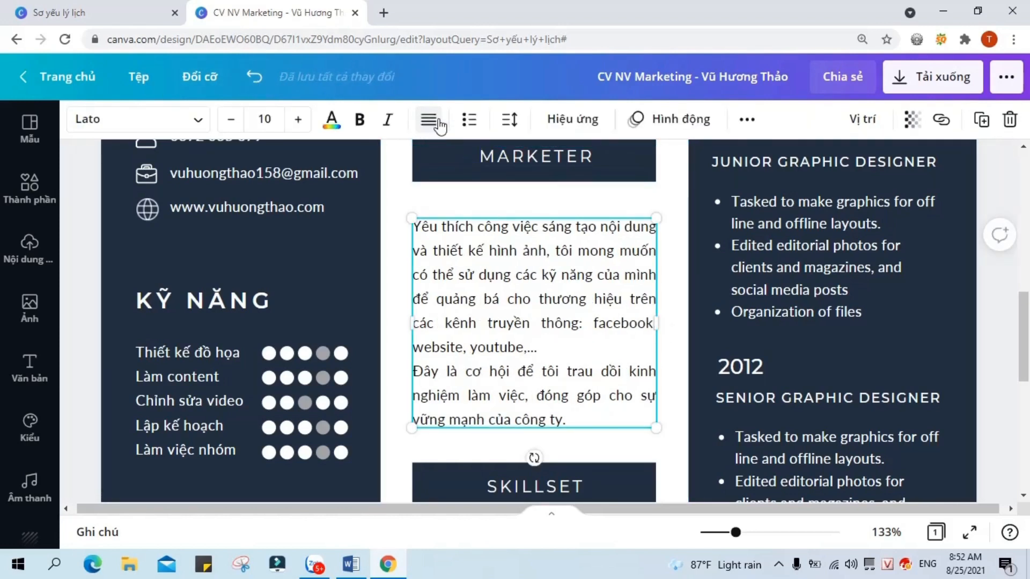
click(674, 472)
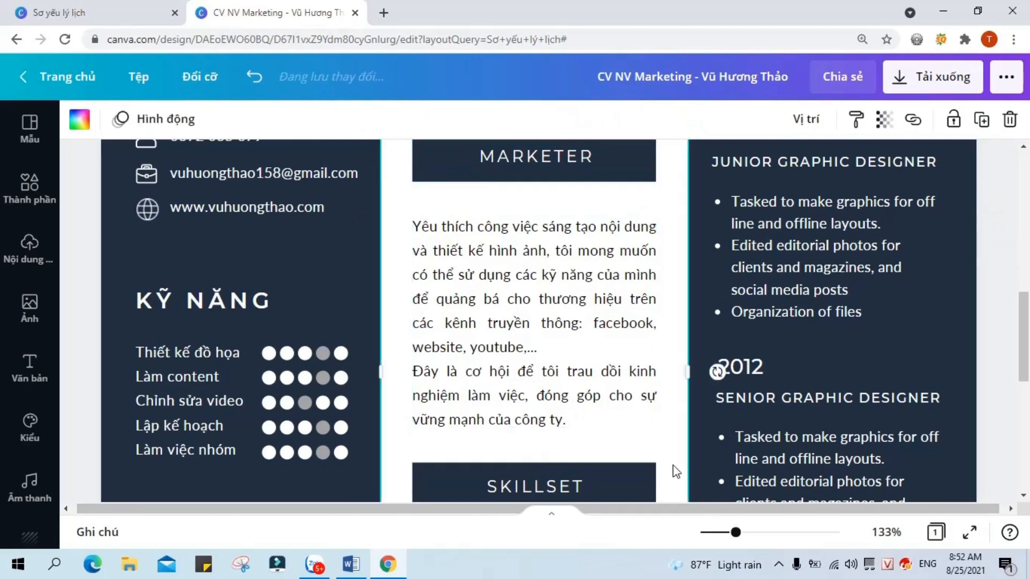
scroll(560, 451, down, 4)
Step: Retitle SKILLSET to CHUYÊN MÔN and start the list with Vietnamese ad-image design and building bullets
double_click(598, 263)
text(CHU)
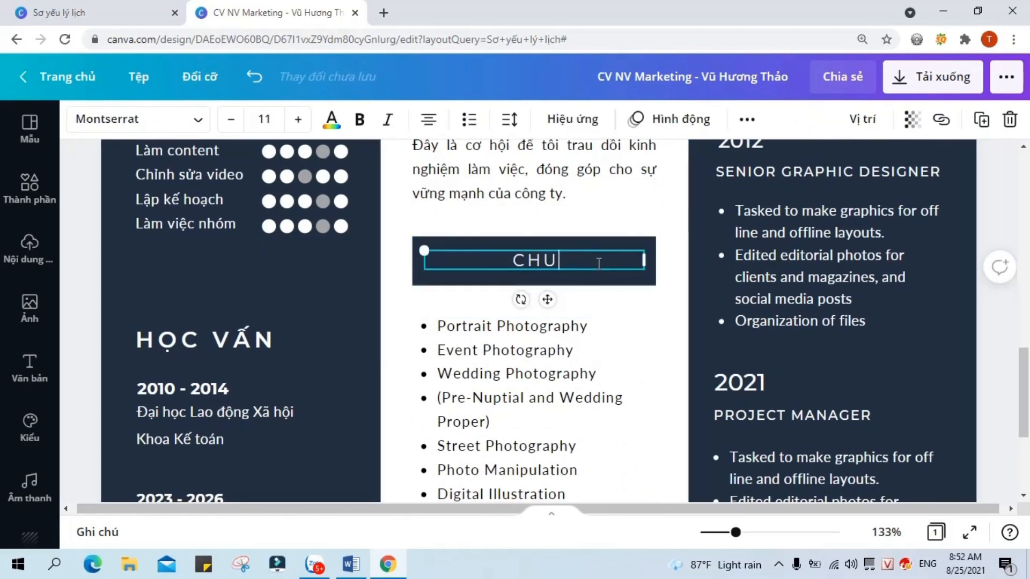
text(YÊN MOÔN)
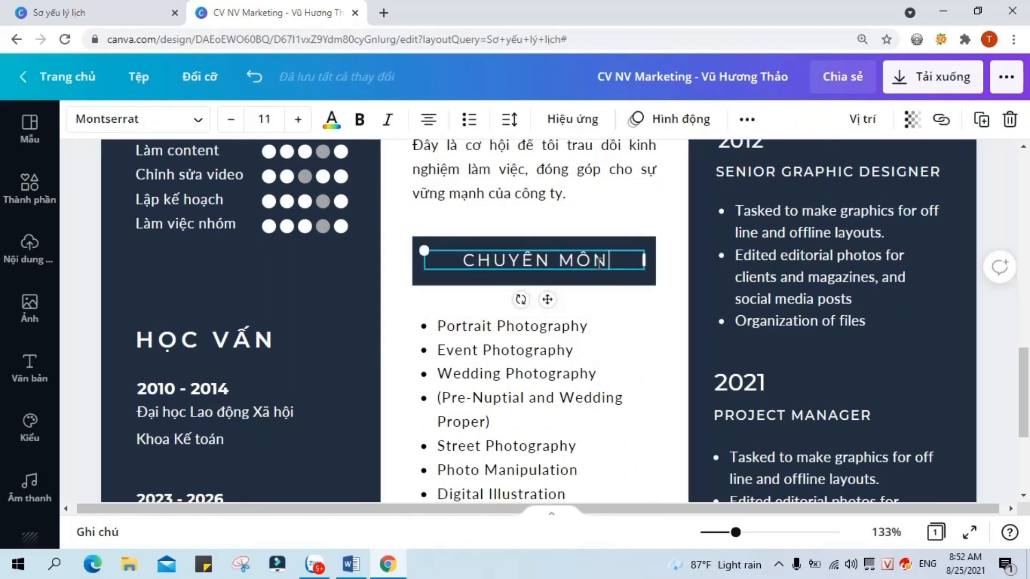
double_click(594, 331)
click(595, 328)
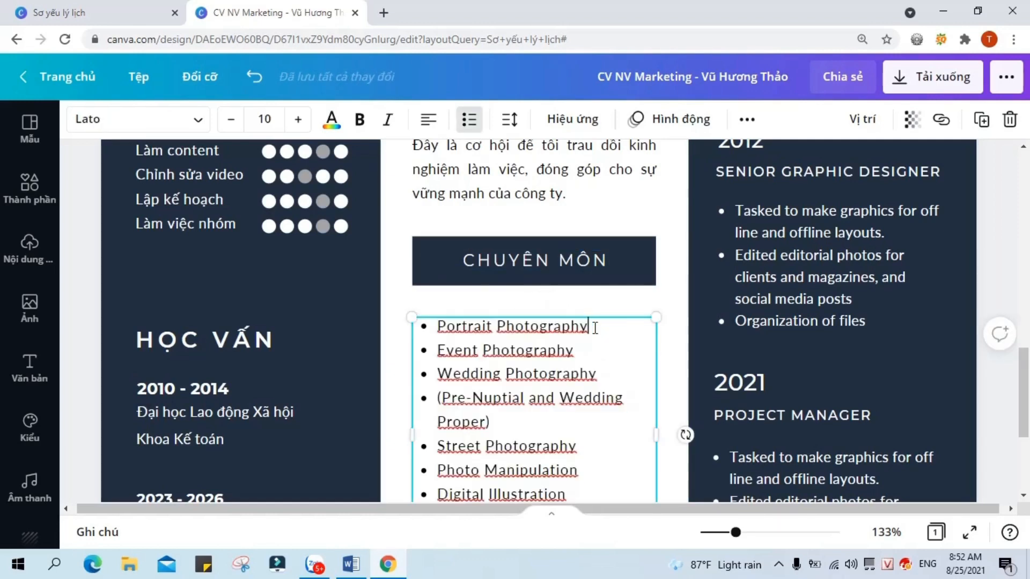
drag(446, 325, 617, 322)
key(BackSpace)
text(Thiết kế ảnh)
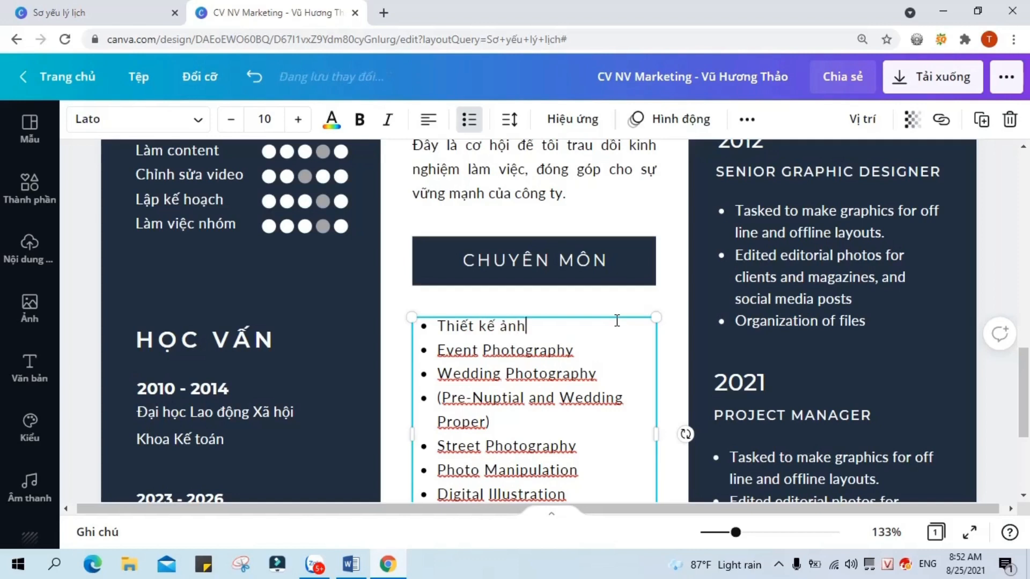
text( quảng cáo và ân phẩm thương)
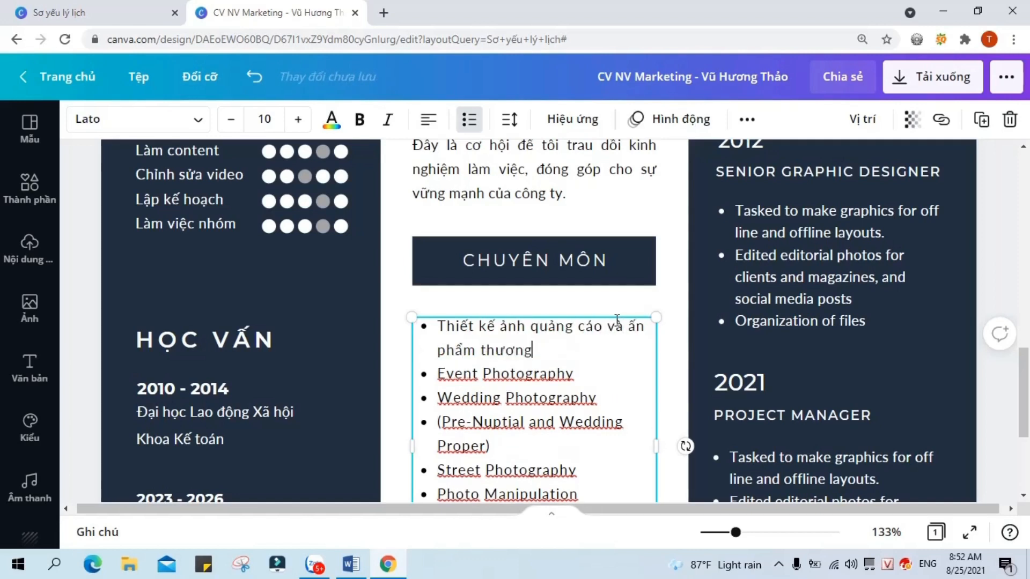
key(Down)
key(BackSpace)
key(BackSpace)
key(BackSpace)
key(BackSpace)
key(BackSpace)
key(BackSpace)
key(BackSpace)
key(BackSpace)
key(BackSpace)
key(BackSpace)
key(BackSpace)
key(BackSpace)
key(BackSpace)
key(BackSpace)
key(BackSpace)
key(BackSpace)
key(BackSpace)
text(Xây dựng nội dung)
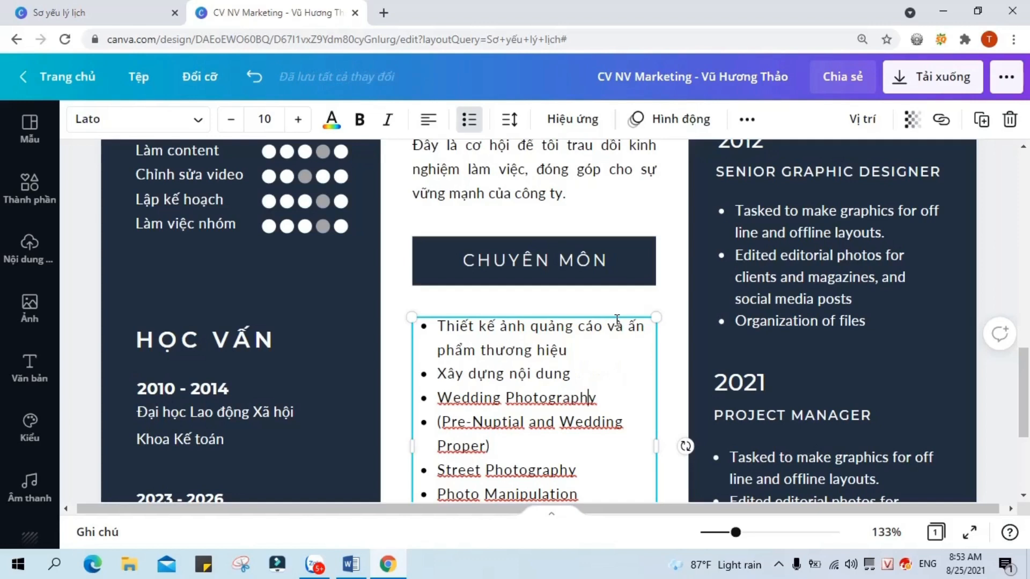
Step: Replace the photography bullets with Vietnamese management and video items such as 'Dựng video minh họa'
key(BackSpace)
key(BackSpace)
key(BackSpace)
key(BackSpace)
key(BackSpace)
key(BackSpace)
key(BackSpace)
key(BackSpace)
key(BackSpace)
key(BackSpace)
key(BackSpace)
key(BackSpace)
key(BackSpace)
key(BackSpace)
key(BackSpace)
key(BackSpace)
key(BackSpace)
key(BackSpace)
key(BackSpace)
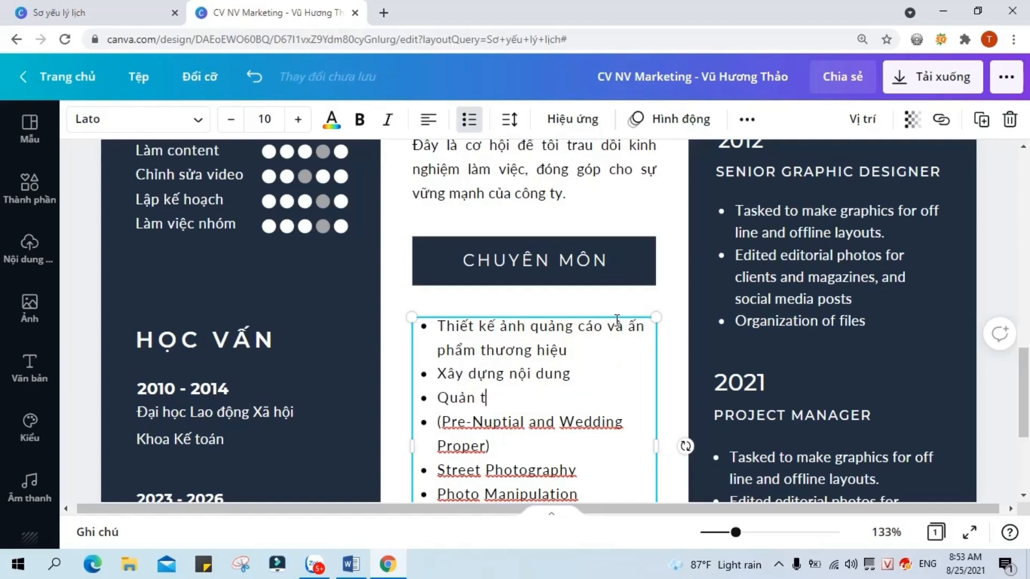
key(BackSpace)
key(BackSpace)
key(BackSpace)
key(BackSpace)
key(BackSpace)
key(BackSpace)
key(BackSpace)
key(BackSpace)
key(BackSpace)
key(BackSpace)
key(BackSpace)
key(BackSpace)
key(BackSpace)
key(BackSpace)
key(BackSpace)
key(BackSpace)
key(BackSpace)
key(BackSpace)
key(BackSpace)
key(BackSpace)
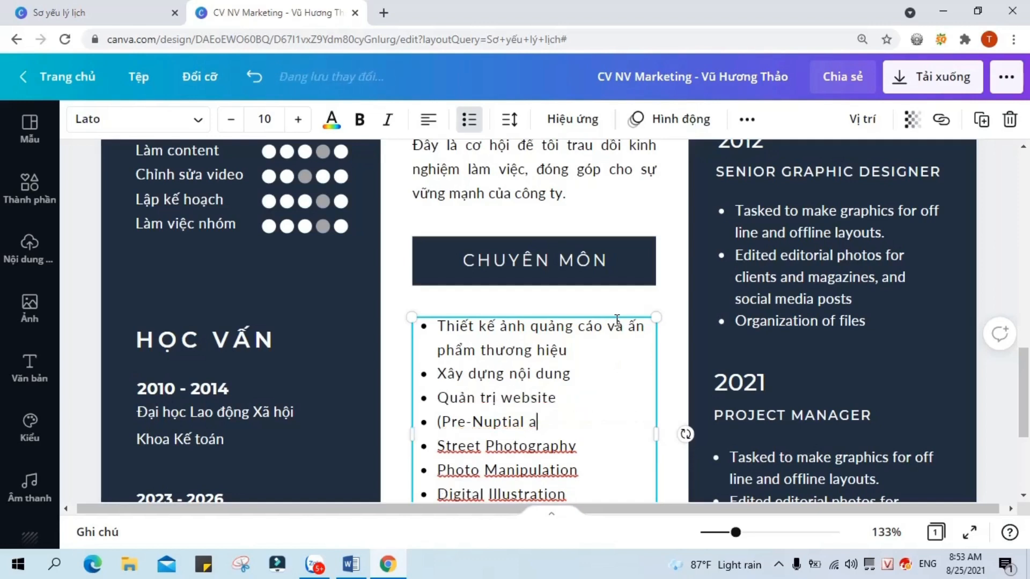
text(Qua)
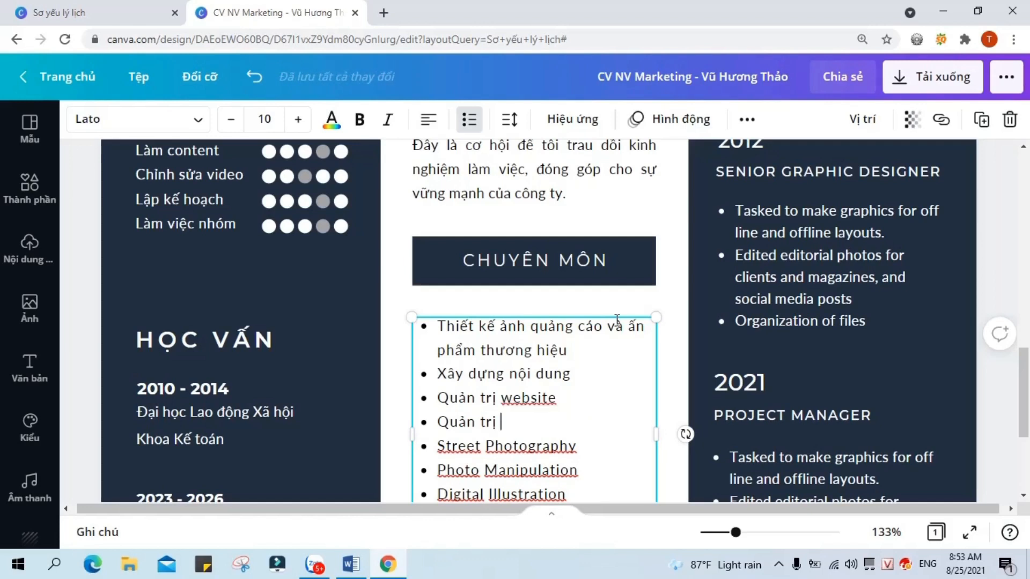
key(BackSpace)
key(BackSpace)
key(BackSpace)
key(BackSpace)
key(BackSpace)
key(BackSpace)
key(BackSpace)
key(BackSpace)
key(BackSpace)
key(BackSpace)
key(BackSpace)
key(BackSpace)
key(BackSpace)
key(BackSpace)
key(BackSpace)
key(BackSpace)
key(BackSpace)
key(BackSpace)
text(Quản trị kênh you)
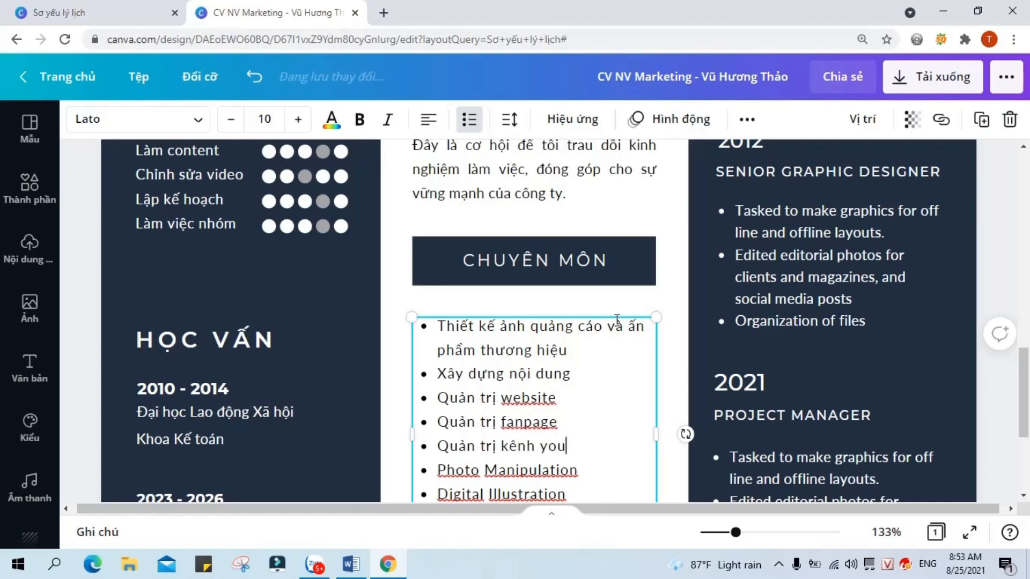
key(BackSpace)
key(BackSpace)
key(BackSpace)
key(BackSpace)
key(BackSpace)
key(BackSpace)
key(BackSpace)
key(BackSpace)
key(BackSpace)
key(BackSpace)
key(BackSpace)
key(BackSpace)
key(BackSpace)
key(BackSpace)
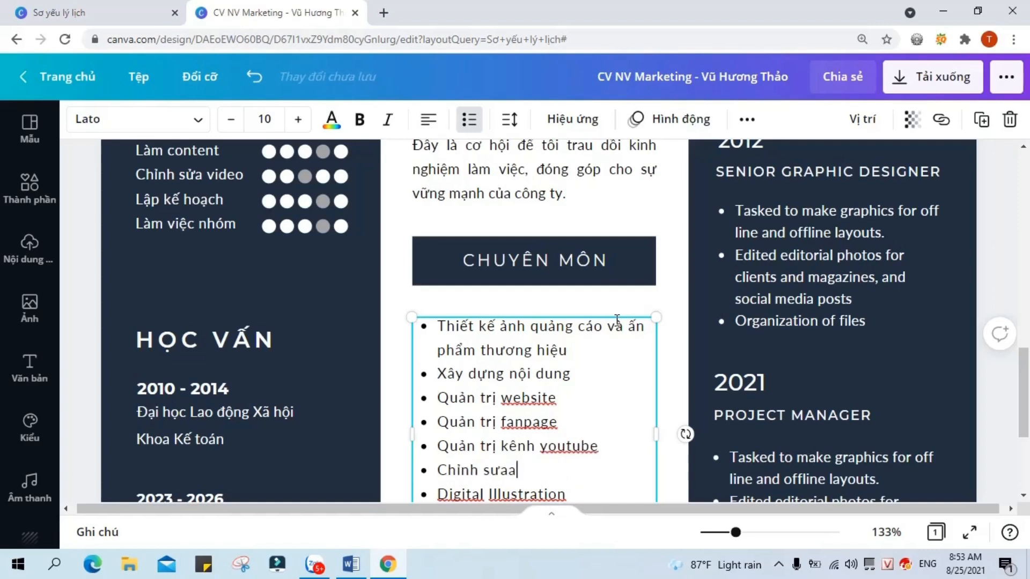
text(deo có sẵn)
key(Down)
key(BackSpace)
key(BackSpace)
key(BackSpace)
key(BackSpace)
key(BackSpace)
key(BackSpace)
key(BackSpace)
key(BackSpace)
key(BackSpace)
key(BackSpace)
key(BackSpace)
key(BackSpace)
key(BackSpace)
key(BackSpace)
key(BackSpace)
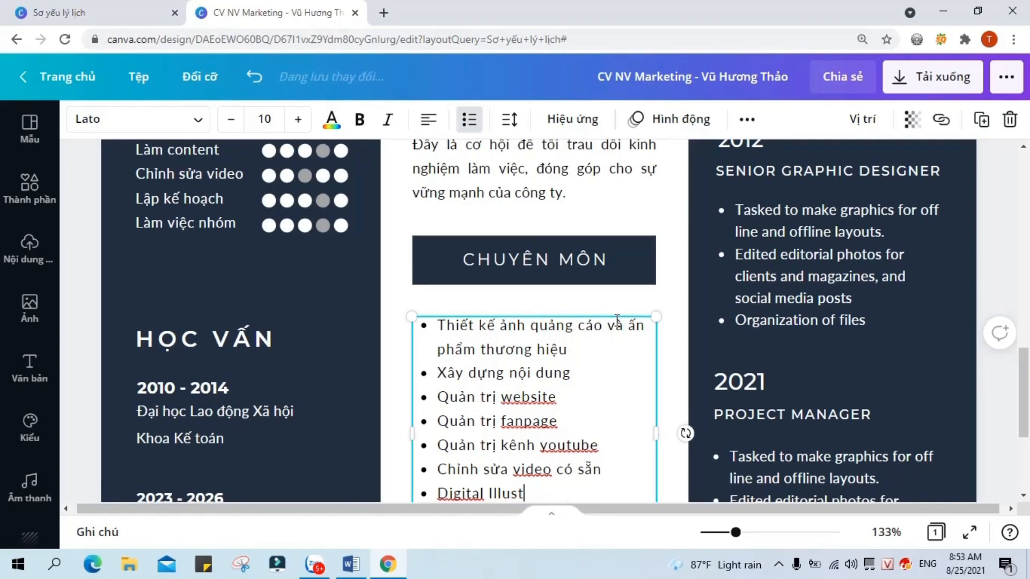
text(Dựng video minh họa)
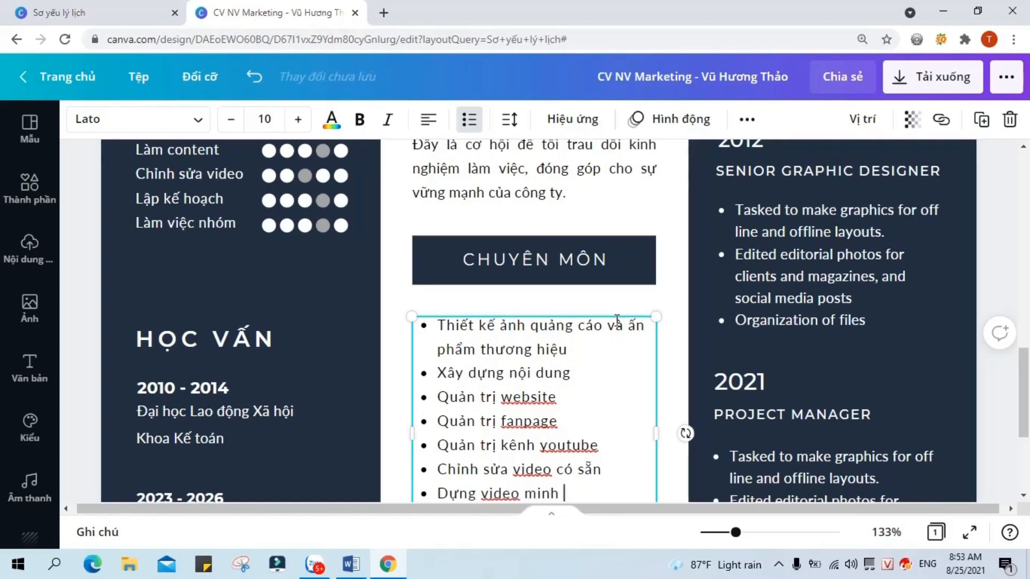
Step: Finish the planning bullet and add a final bullet on marketing programme progress and effectiveness reports
key(Down)
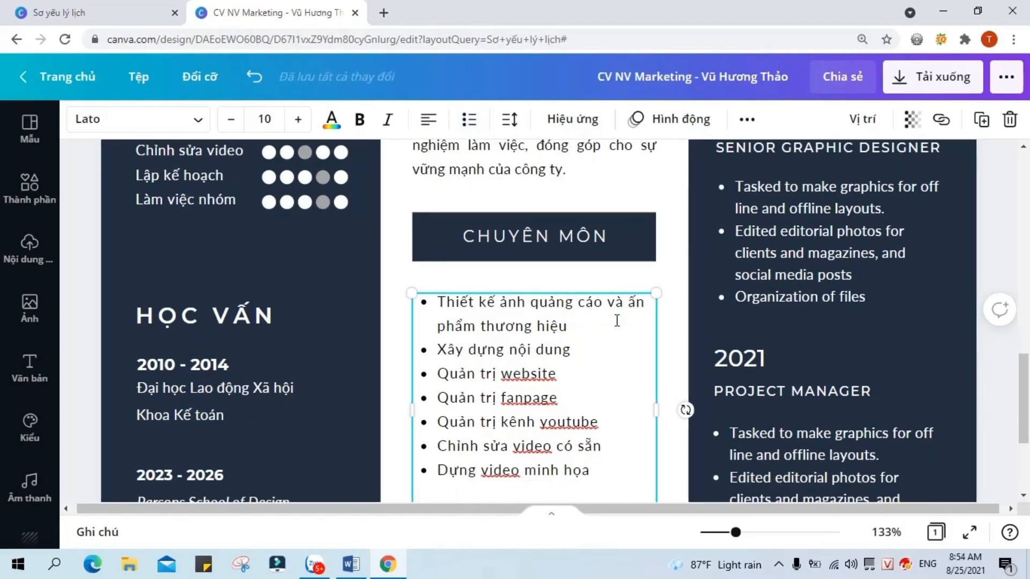
key(ctrl+z)
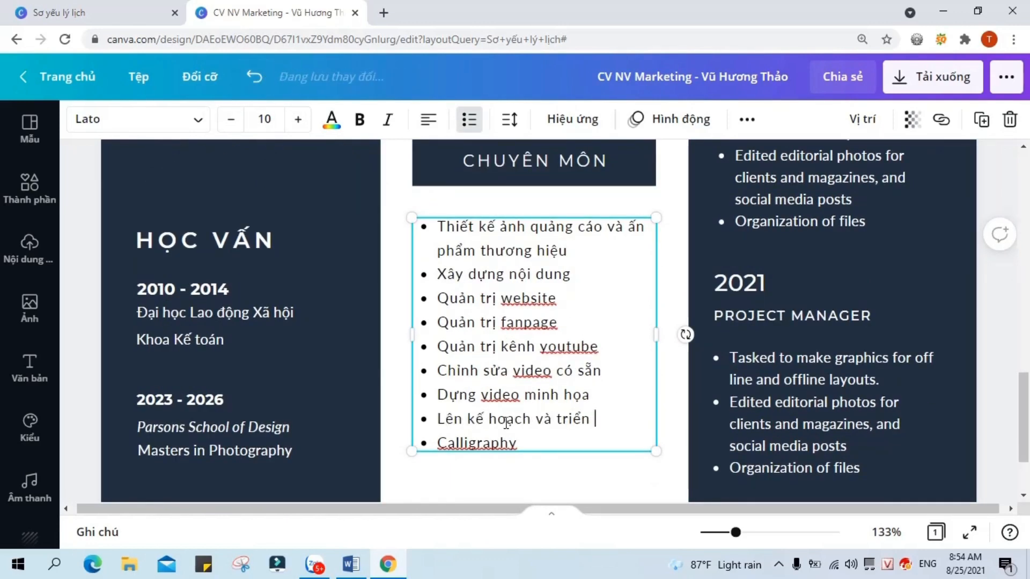
text(khai công việc)
key(Down)
key(End)
key(BackSpace)
key(BackSpace)
key(BackSpace)
key(BackSpace)
key(BackSpace)
key(BackSpace)
key(BackSpace)
key(BackSpace)
key(BackSpace)
key(BackSpace)
key(BackSpace)
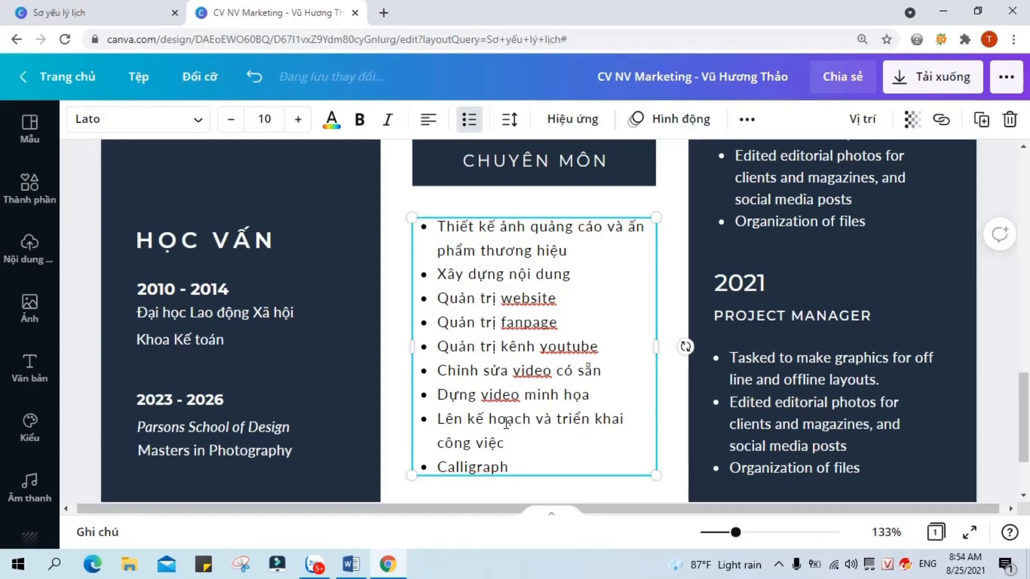
text(Lập báo cáo ve tiến độ và hiệu quả)
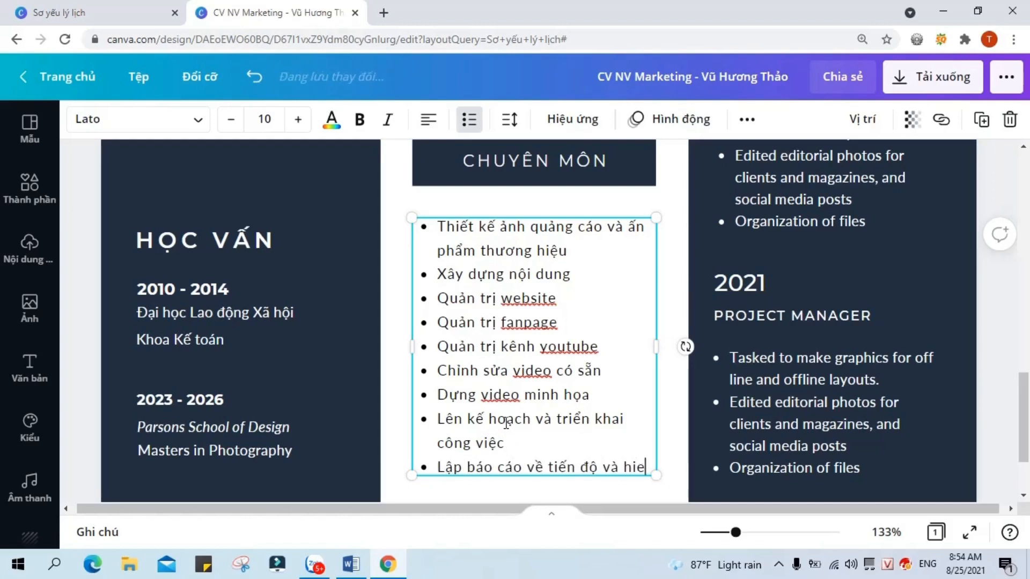
text( chương trình marketing)
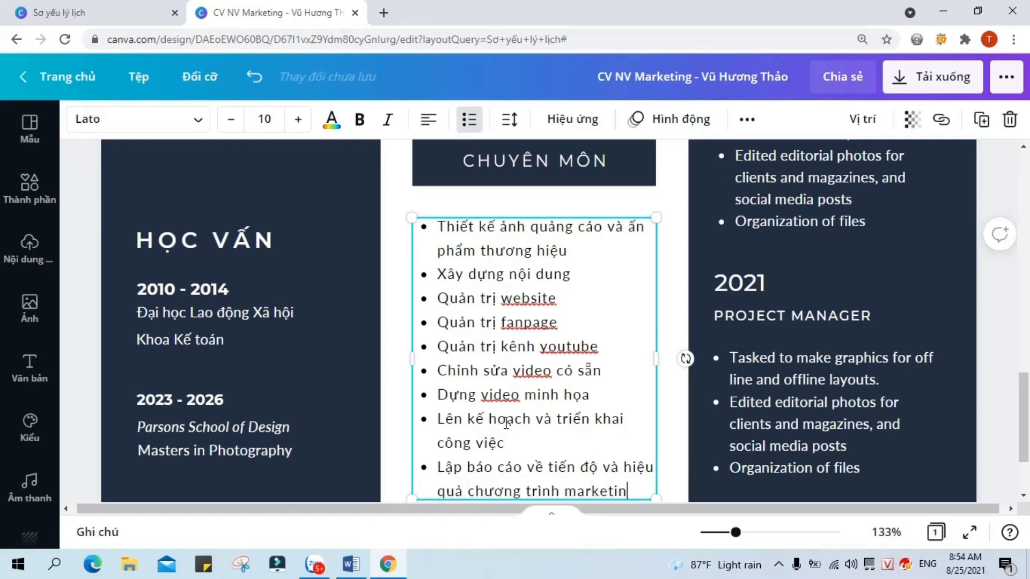
click(684, 314)
scroll(684, 314, down, 2)
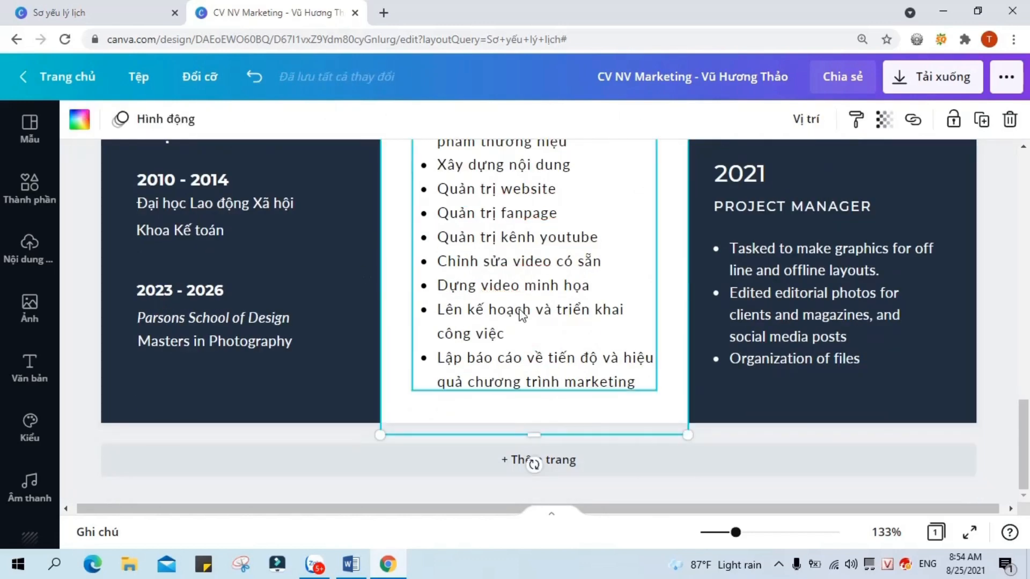
click(853, 413)
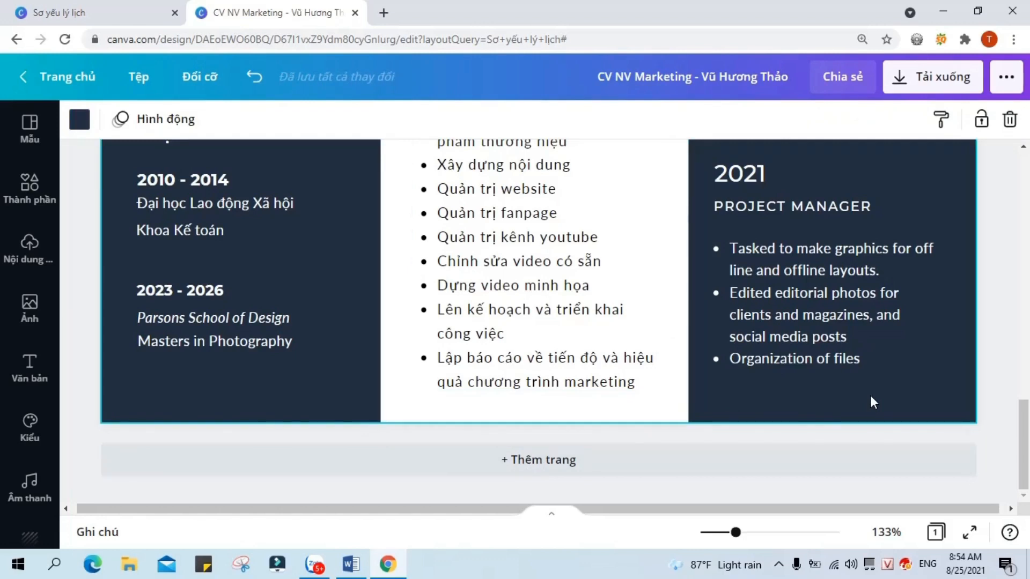
scroll(897, 394, up, 1)
scroll(897, 392, down, 1)
scroll(899, 390, up, 4)
scroll(900, 387, down, 2)
scroll(668, 265, up, 5)
Step: Rename EXPERIENCE to KINH NGHIỆM and set the first entry to 2018 FREELANCER
double_click(905, 325)
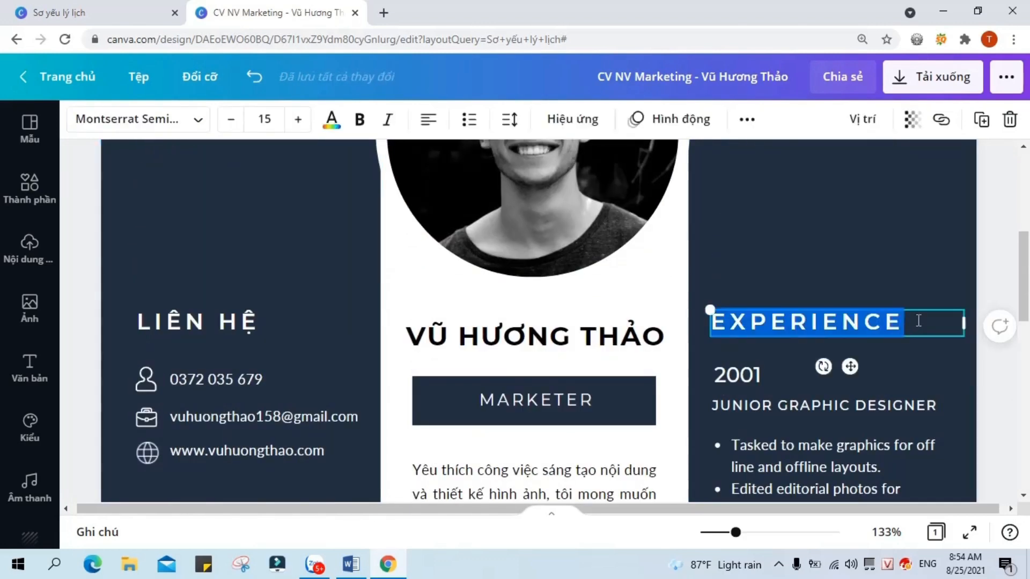
text(KINH NGHIỆM)
double_click(769, 369)
click(770, 369)
key(BackSpace)
key(BackSpace)
text(18)
key(BackSpace)
key(BackSpace)
text(18)
click(955, 406)
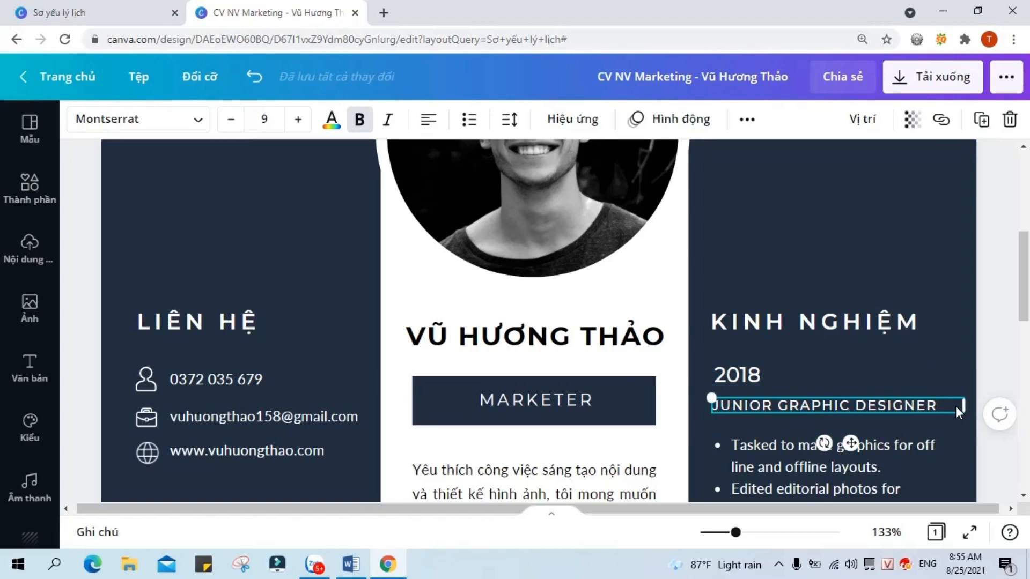
double_click(951, 406)
text(FREELANCER)
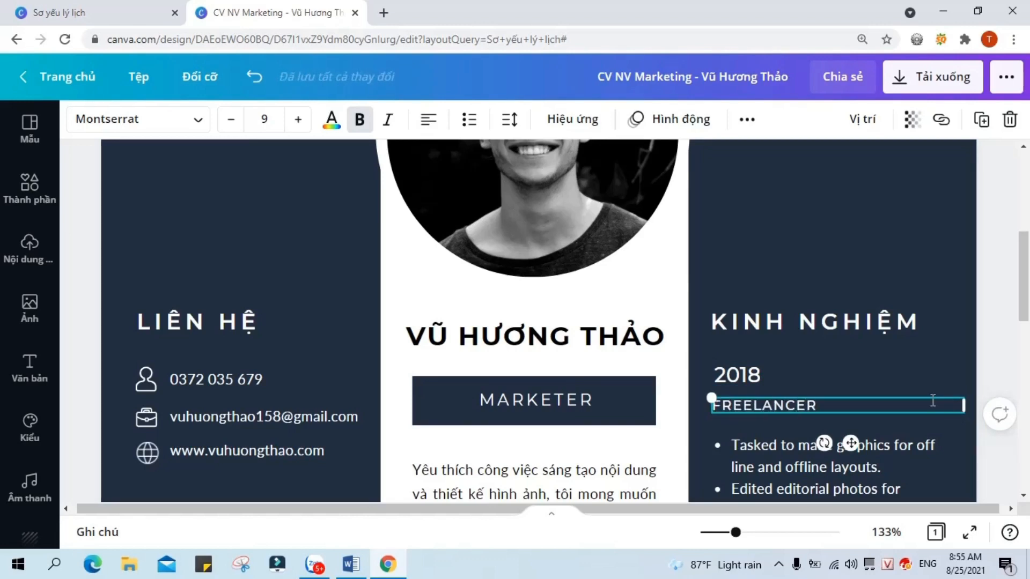
Step: Replace the English duties with 'Viết content' and 'Quản trị website, fanpage'
scroll(933, 401, down, 3)
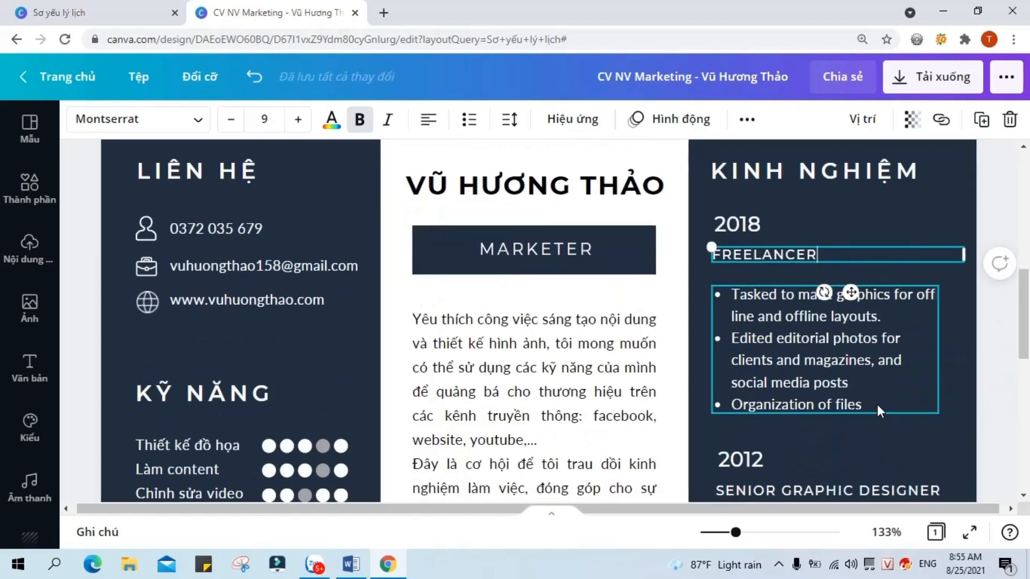
click(878, 404)
click(878, 404)
drag(877, 405, 733, 410)
key(BackSpace)
key(BackSpace)
key(BackSpace)
key(BackSpace)
key(BackSpace)
key(BackSpace)
key(BackSpace)
key(BackSpace)
key(BackSpace)
key(BackSpace)
key(BackSpace)
key(BackSpace)
key(BackSpace)
key(BackSpace)
key(BackSpace)
key(BackSpace)
key(BackSpace)
key(BackSpace)
key(BackSpace)
key(BackSpace)
key(BackSpace)
key(BackSpace)
key(BackSpace)
key(BackSpace)
key(BackSpace)
key(BackSpace)
key(BackSpace)
key(BackSpace)
key(BackSpace)
key(BackSpace)
key(BackSpace)
key(BackSpace)
key(BackSpace)
key(BackSpace)
key(BackSpace)
key(BackSpace)
key(BackSpace)
key(BackSpace)
key(BackSpace)
drag(882, 316, 751, 296)
key(BackSpace)
key(BackSpace)
key(BackSpace)
text(Viết content)
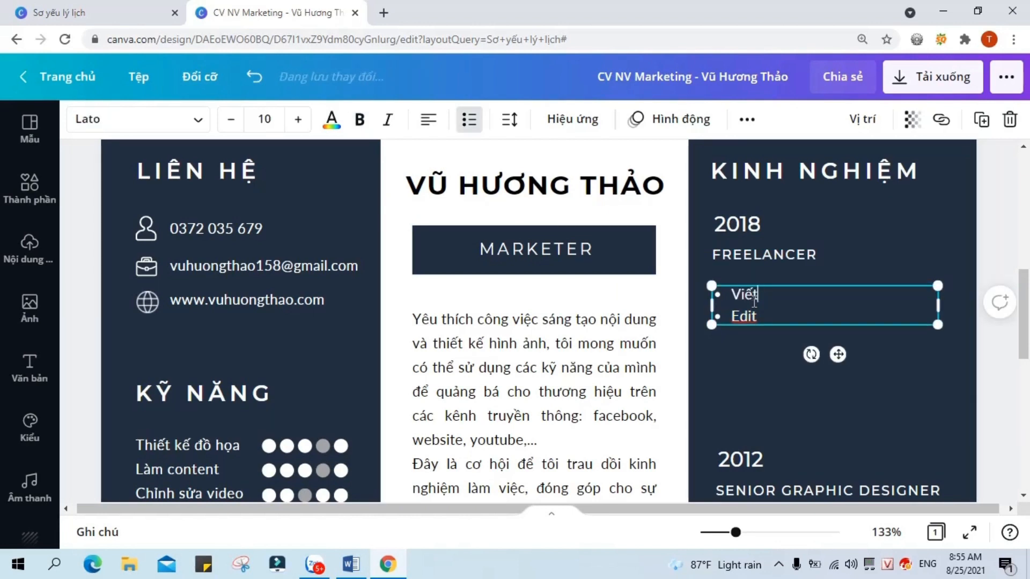
key(Down)
key(BackSpace)
key(BackSpace)
key(BackSpace)
key(BackSpace)
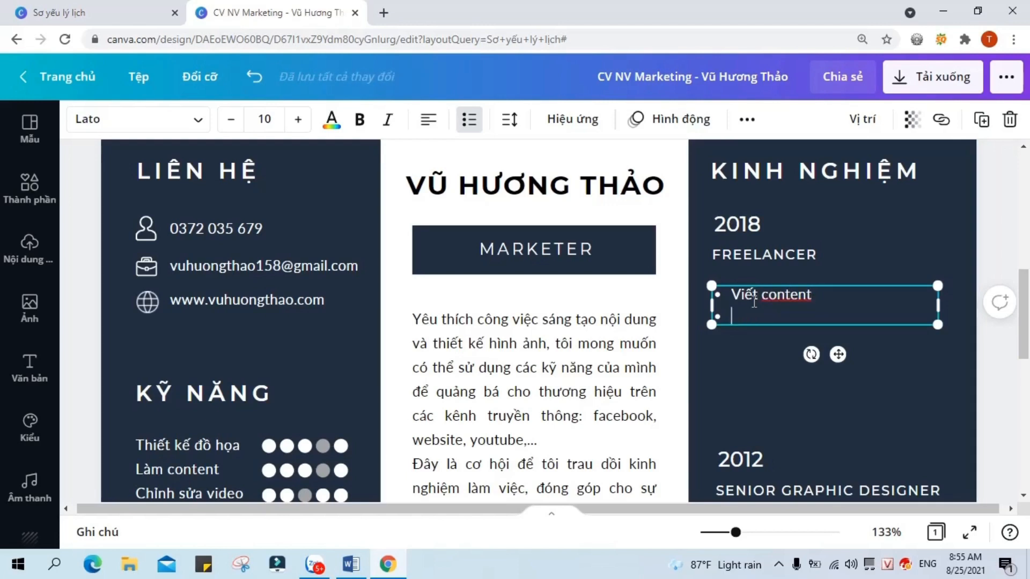
text(Quản trị website)
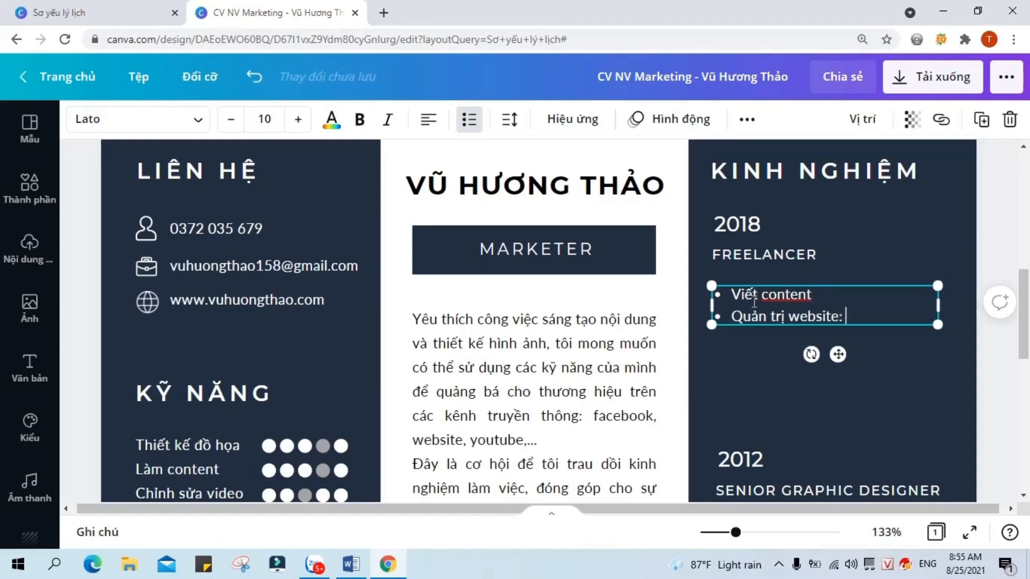
text(, fanpage)
click(889, 413)
Step: Group the 2018 year, FREELANCER title and duties list into one entry
scroll(890, 415, down, 2)
scroll(890, 416, up, 2)
click(772, 230)
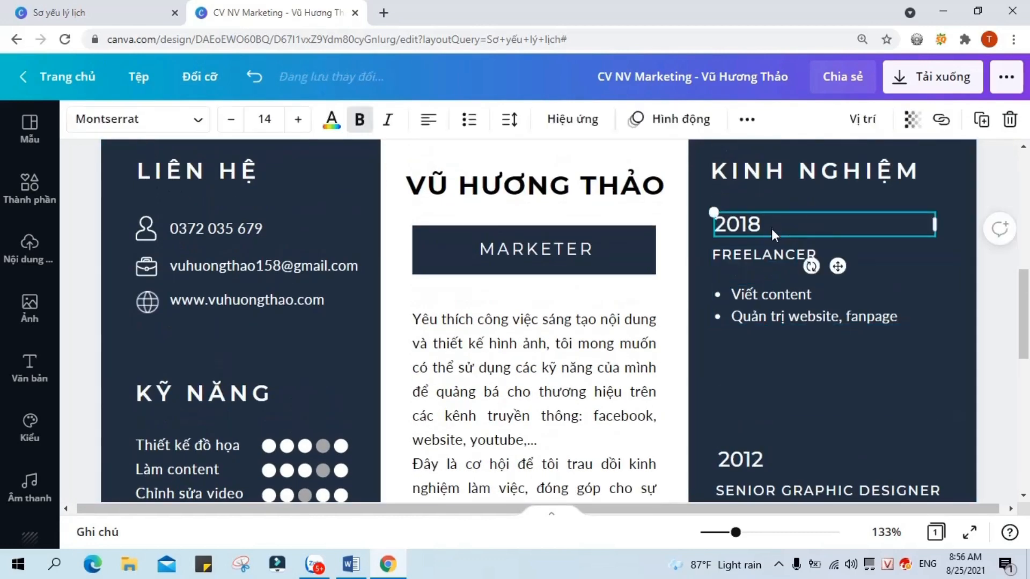
shift+click(766, 254)
shift+click(767, 295)
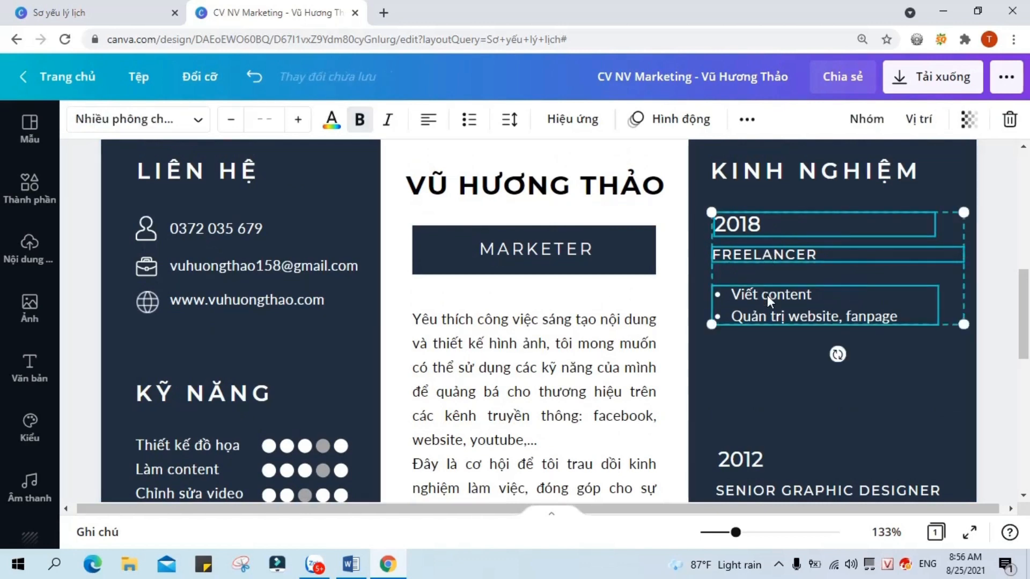
click(867, 121)
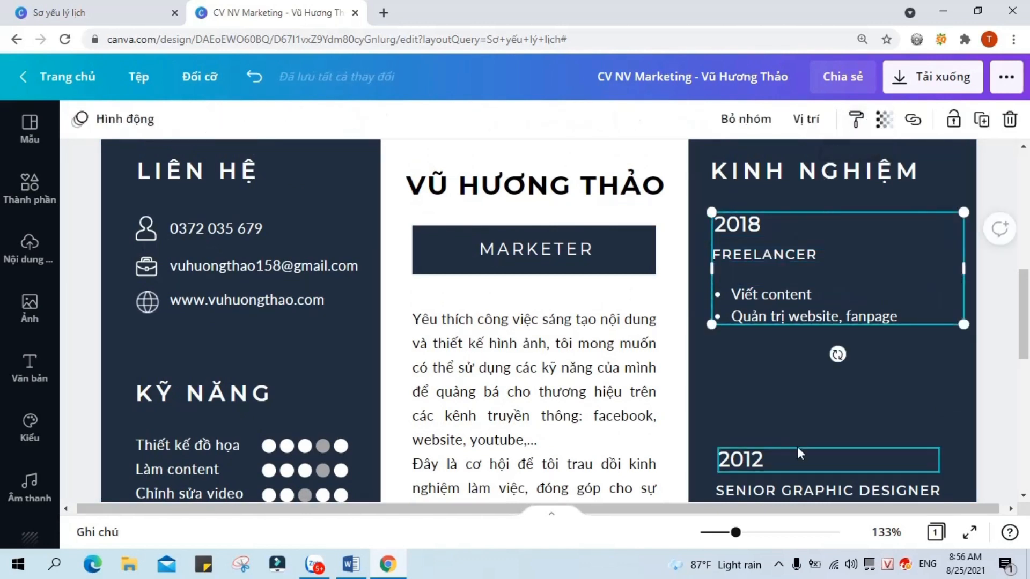
Step: Change the second entry's year from 2012 to 2019 - 2020
scroll(808, 408, down, 3)
scroll(818, 297, down, 2)
double_click(784, 238)
click(784, 231)
key(BackSpace)
text(9 - 2020)
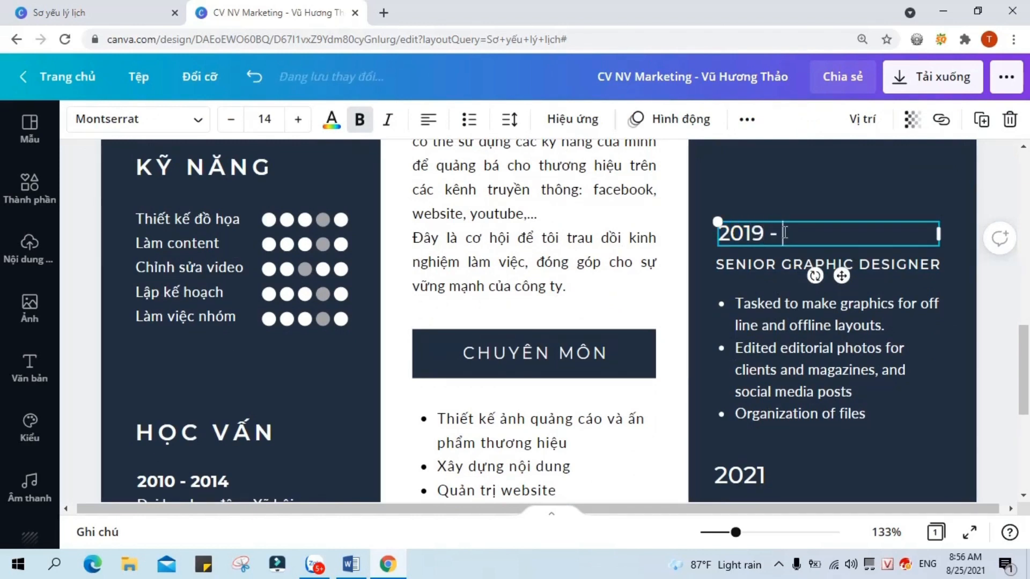
Step: Replace the SENIOR GRAPHIC DESIGNER title with NHÂN VIÊN SALE & MARKETING
double_click(799, 263)
drag(950, 264, 731, 259)
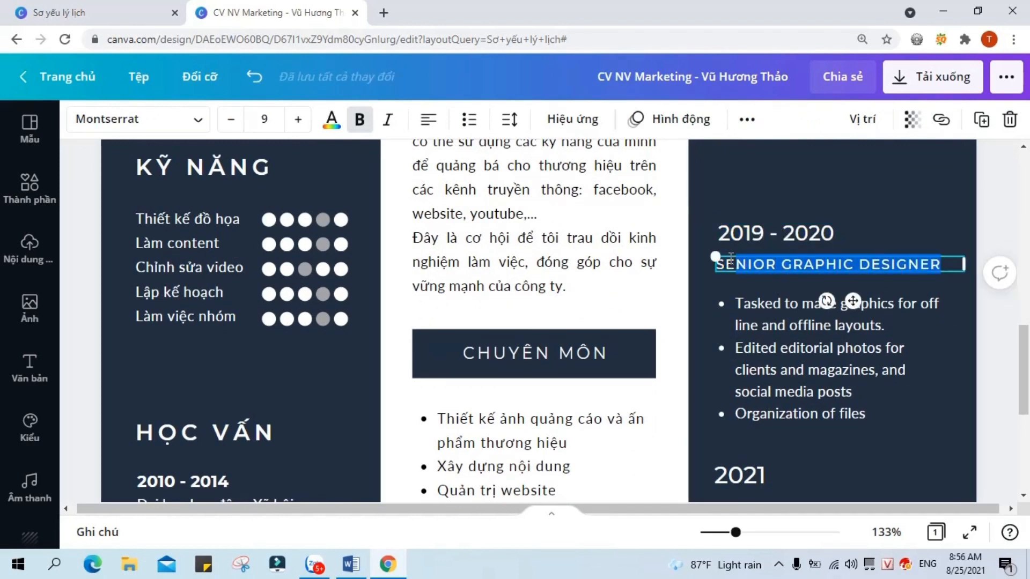
key(BackSpace)
text(N)
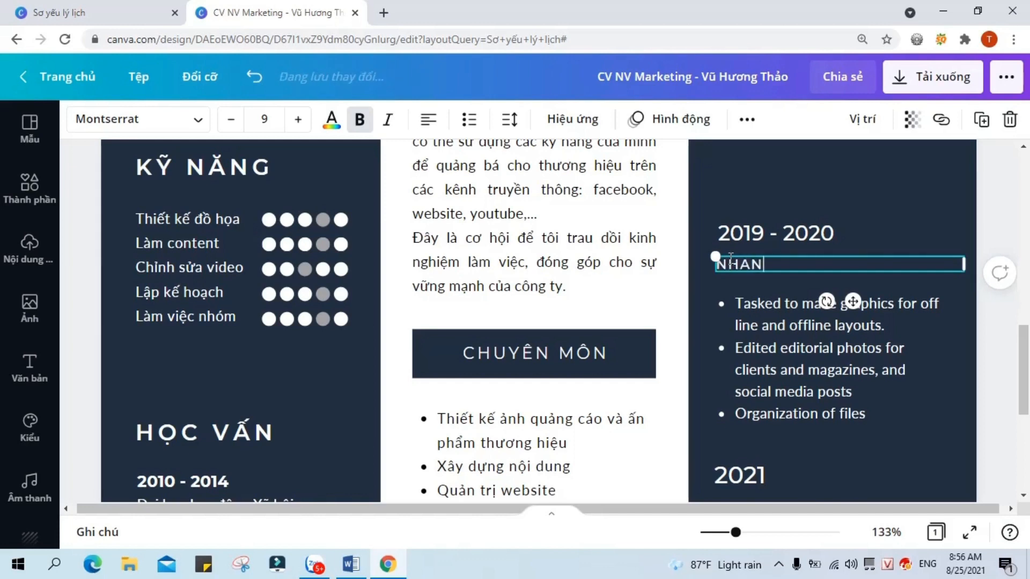
text(HÂN VIÊN SALE & MARKETING)
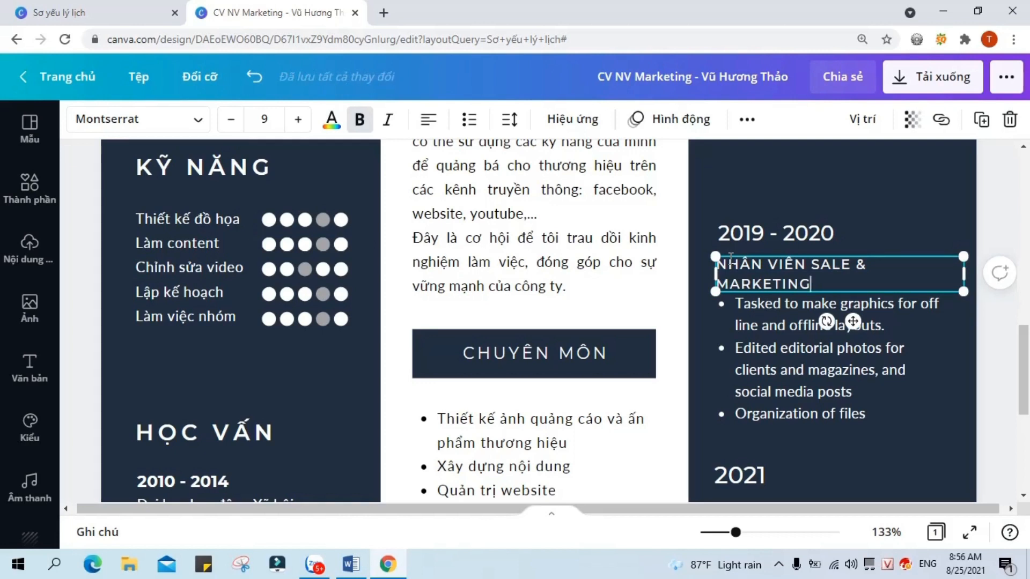
scroll(941, 288, down, 4)
scroll(941, 288, up, 4)
click(959, 378)
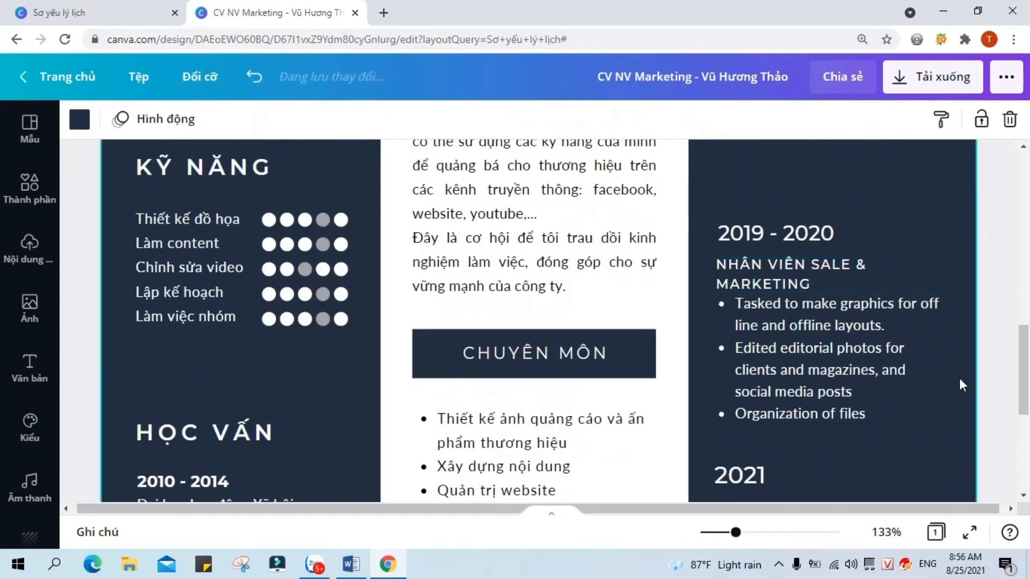
Step: Move the 2019 - 2020 year, job title and duties list upward together
scroll(834, 375, up, 3)
scroll(899, 306, down, 3)
click(821, 233)
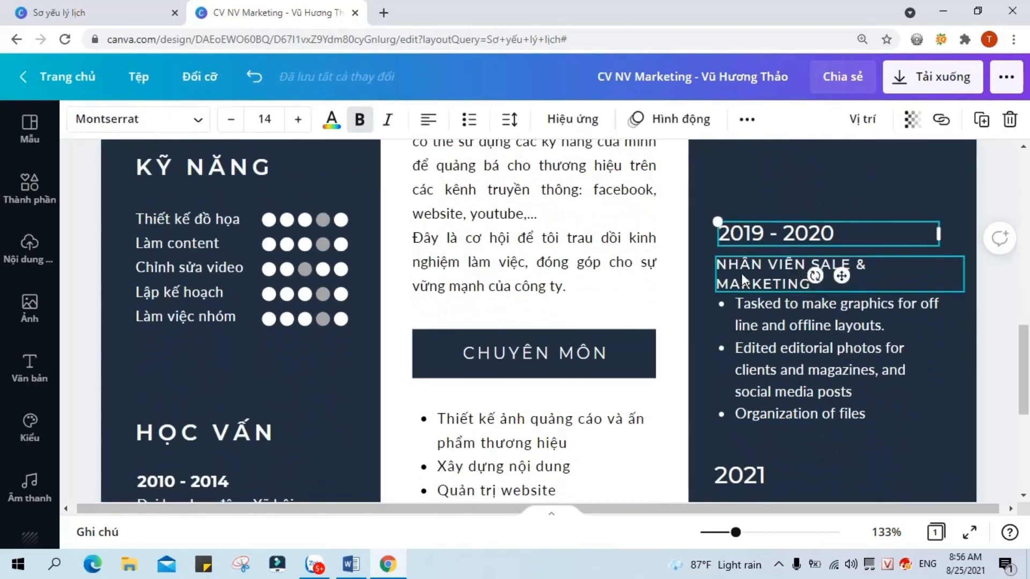
shift+click(742, 280)
shift+click(768, 353)
scroll(819, 375, up, 1)
drag(801, 435, 797, 383)
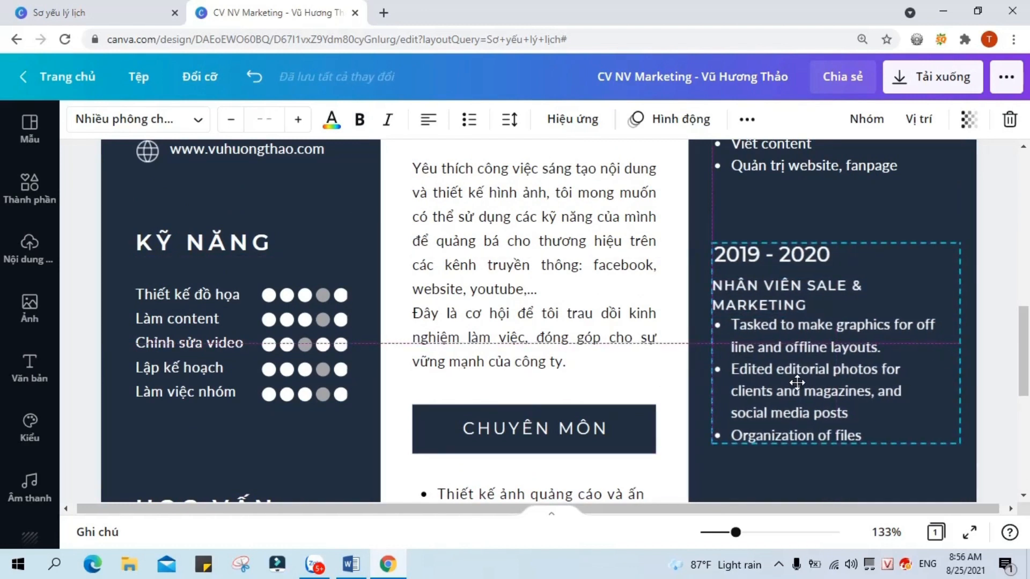
click(966, 365)
Step: Move the duties list below the job title and delete its second and third English duties
drag(838, 355, 837, 394)
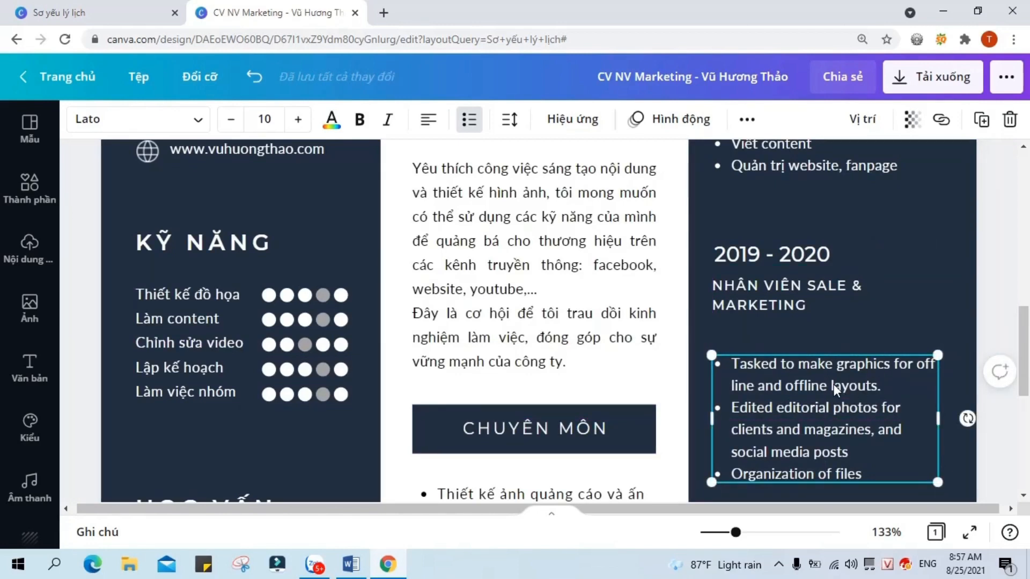
double_click(874, 473)
drag(874, 473, 720, 418)
key(BackSpace)
key(Escape)
key(Escape)
Step: Duplicate the duties text box, with the copy under the job title and the original below
click(903, 401)
click(981, 119)
drag(906, 416, 874, 346)
drag(897, 399, 894, 419)
Step: Rewrite the copy as the company line 'Hệ thống trường Anh ngữ Quốc tế Global Edu'
double_click(880, 367)
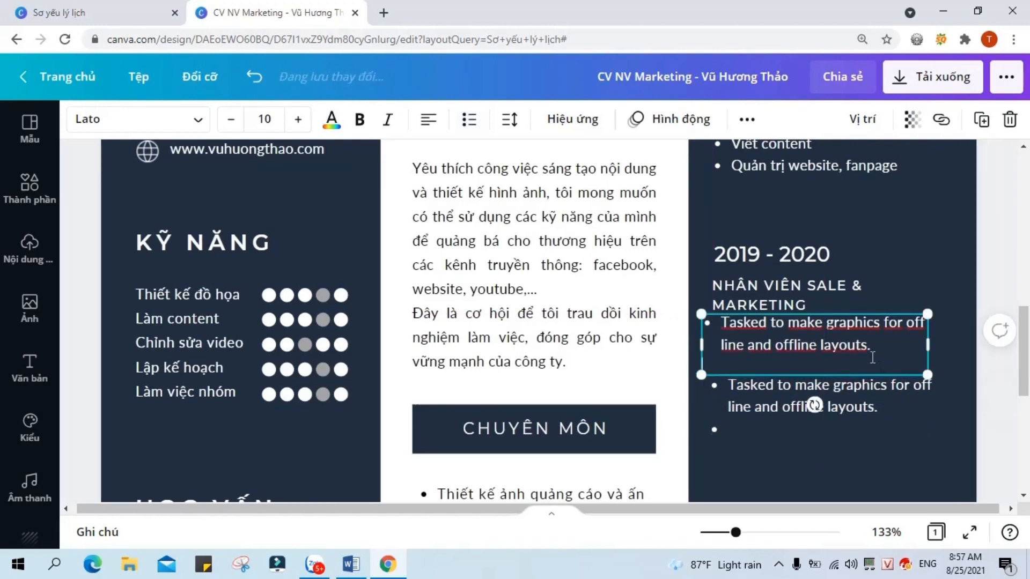
key(BackSpace)
key(BackSpace)
key(BackSpace)
key(BackSpace)
key(BackSpace)
key(BackSpace)
key(BackSpace)
key(BackSpace)
key(BackSpace)
key(BackSpace)
key(BackSpace)
key(BackSpace)
key(BackSpace)
key(BackSpace)
key(BackSpace)
key(BackSpace)
key(BackSpace)
key(BackSpace)
key(BackSpace)
key(BackSpace)
key(BackSpace)
key(BackSpace)
key(BackSpace)
key(BackSpace)
key(BackSpace)
key(BackSpace)
key(BackSpace)
key(BackSpace)
key(BackSpace)
key(BackSpace)
key(BackSpace)
key(BackSpace)
key(BackSpace)
key(BackSpace)
key(BackSpace)
key(BackSpace)
key(BackSpace)
key(BackSpace)
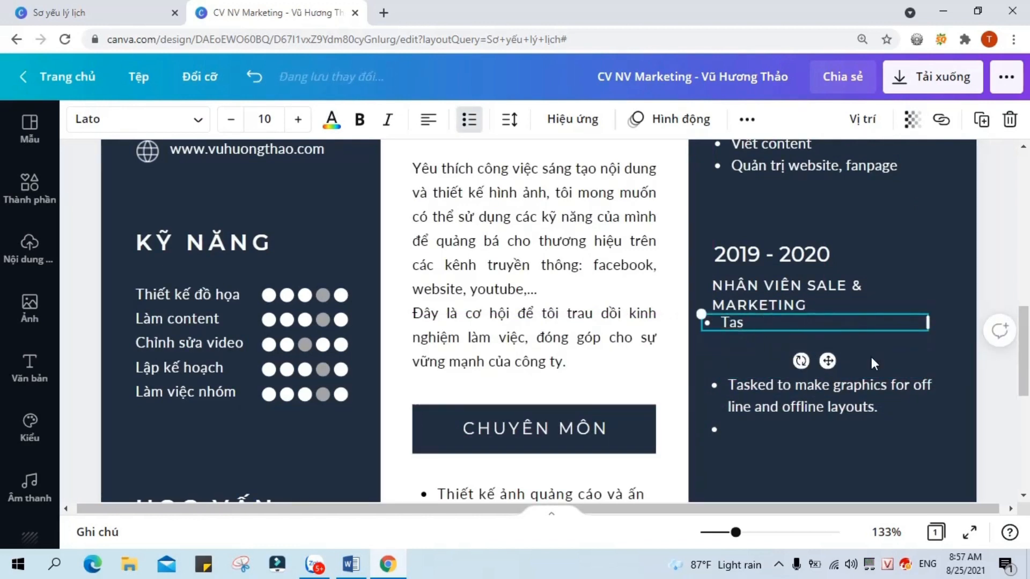
text(-)
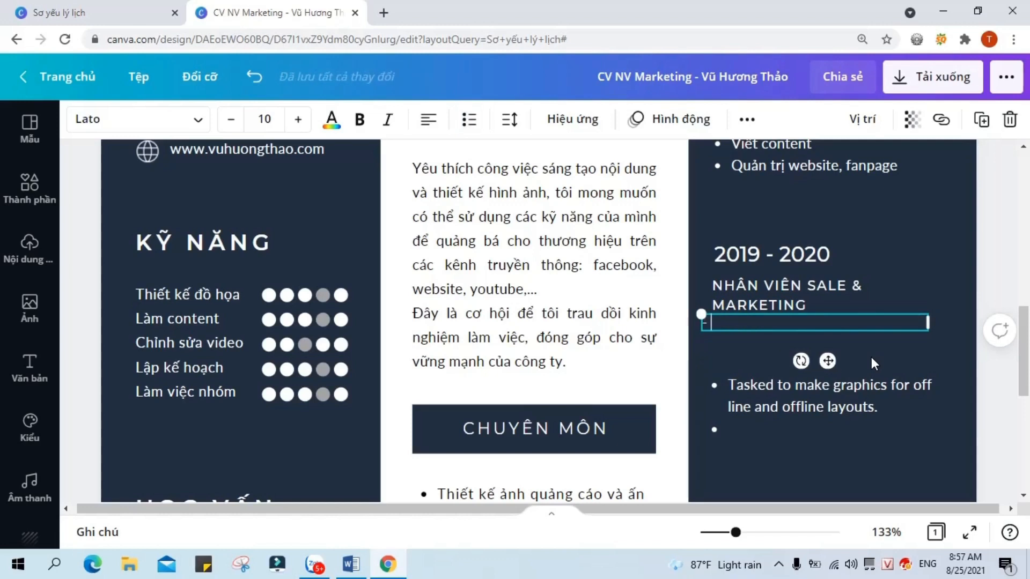
text( Hệ thống)
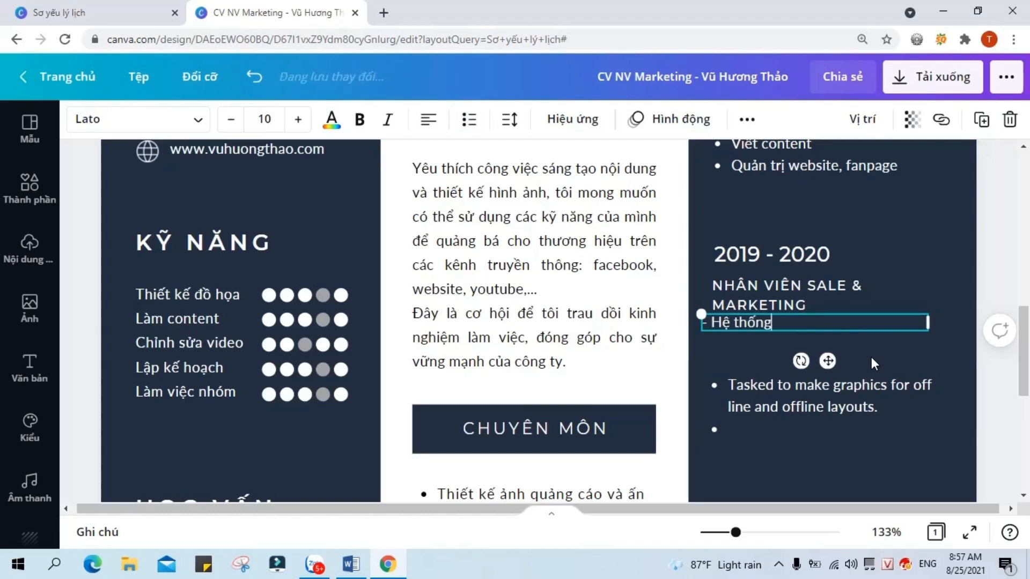
text( trường Anh n)
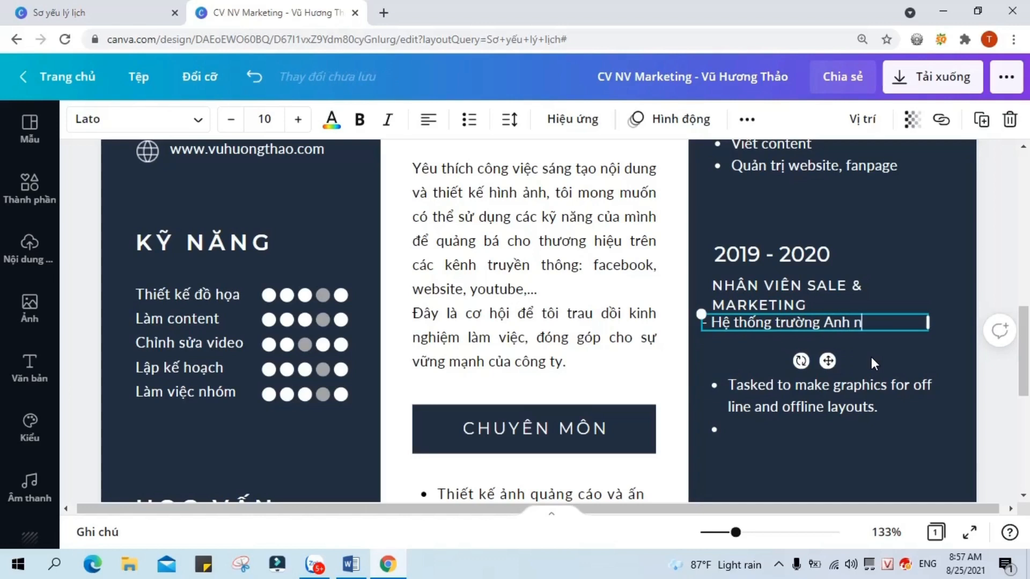
text(gữ Quốc tế)
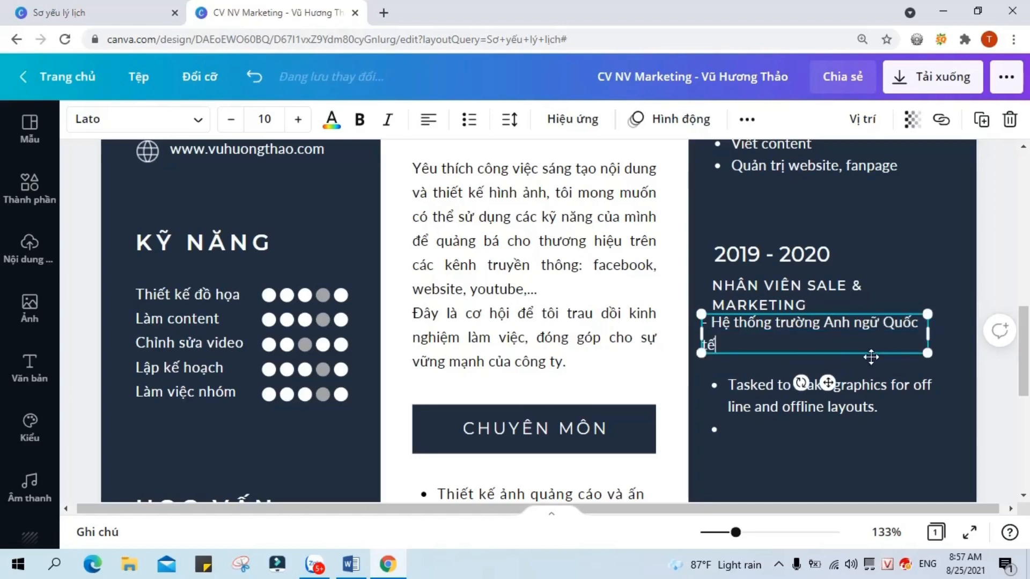
text( Global Edu Tuyên)
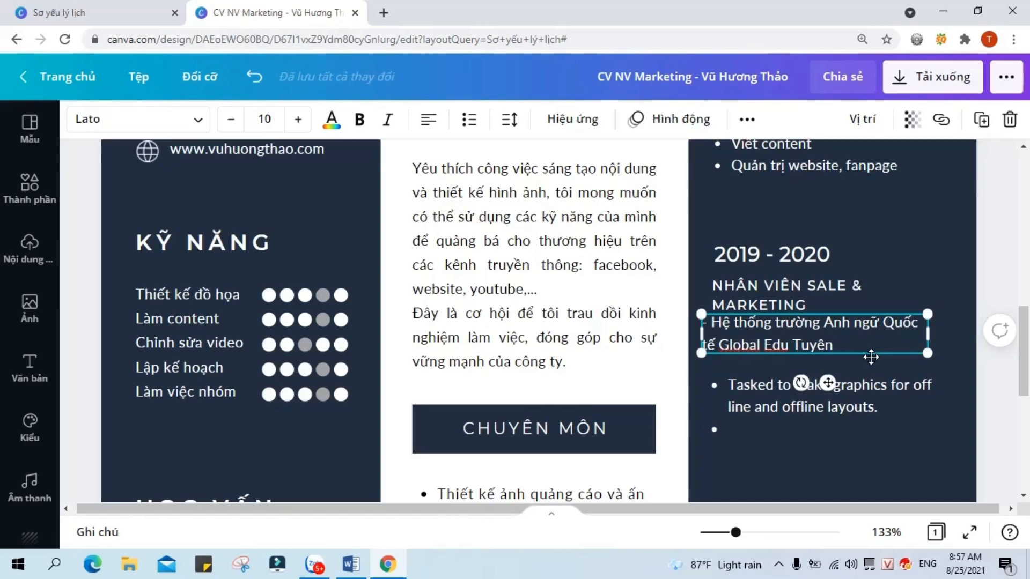
key(BackSpace)
key(BackSpace)
key(BackSpace)
key(BackSpace)
key(BackSpace)
key(BackSpace)
key(BackSpace)
key(BackSpace)
text(-)
click(942, 292)
drag(900, 337, 907, 347)
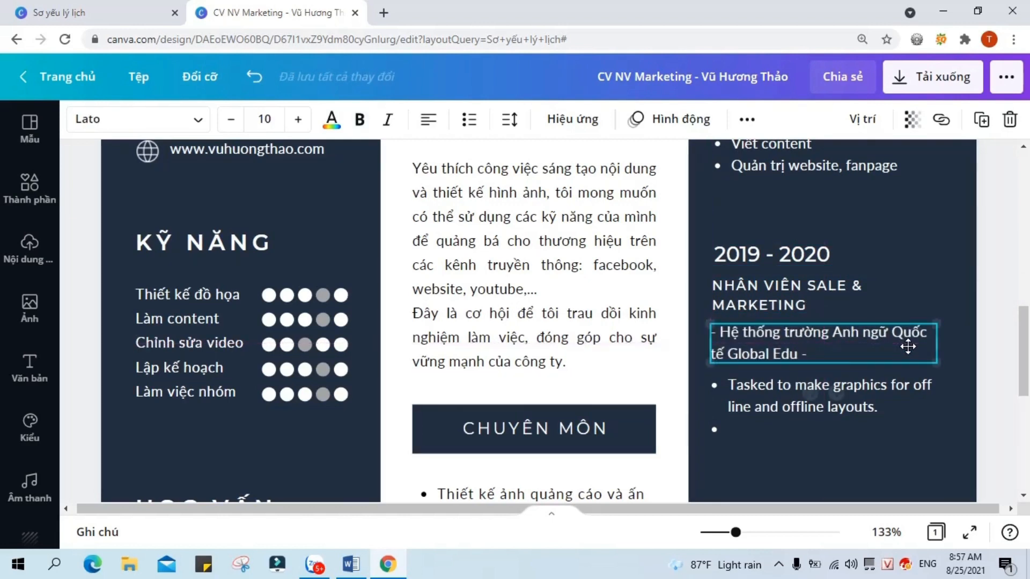
Step: Widen the job title to one line and place the bold company line beneath it
click(864, 298)
drag(945, 297, 968, 296)
drag(854, 349, 856, 332)
click(365, 124)
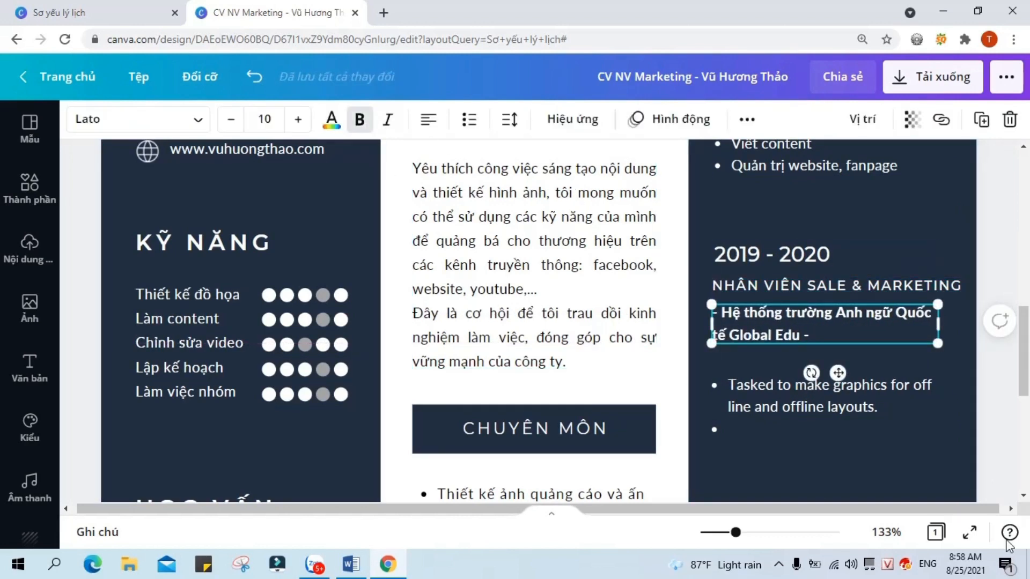
Step: Move the duties list up under the company line and select its old English text
click(856, 399)
drag(856, 399, 858, 386)
double_click(756, 376)
drag(756, 376, 897, 396)
Step: Write Vietnamese duties on tele-marketing and customer care, fanpage management, and offline marketing events
text(Ta)
key(BackSpace)
text(el)
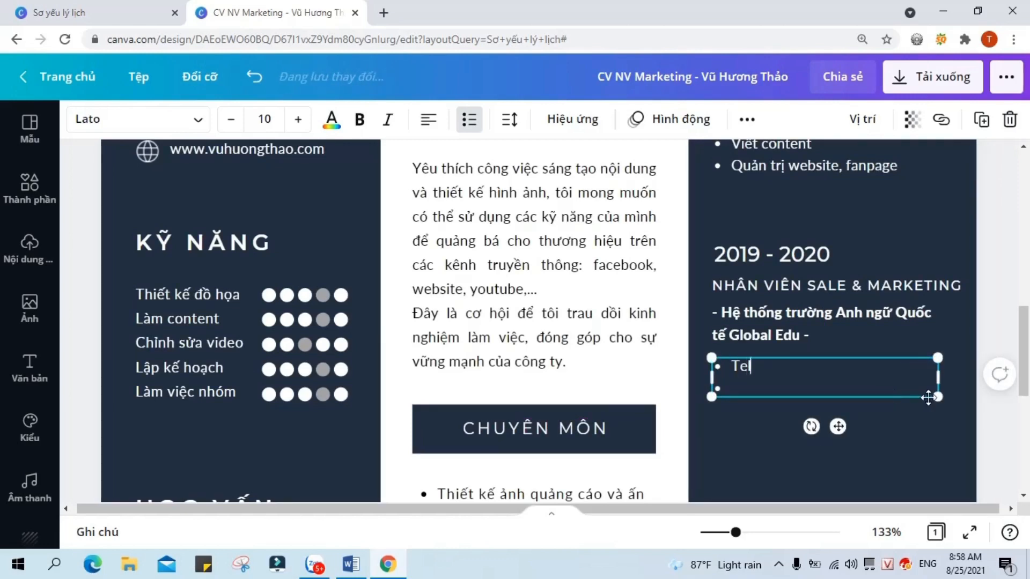
text(e-marketing và chăm sóc khách hàng)
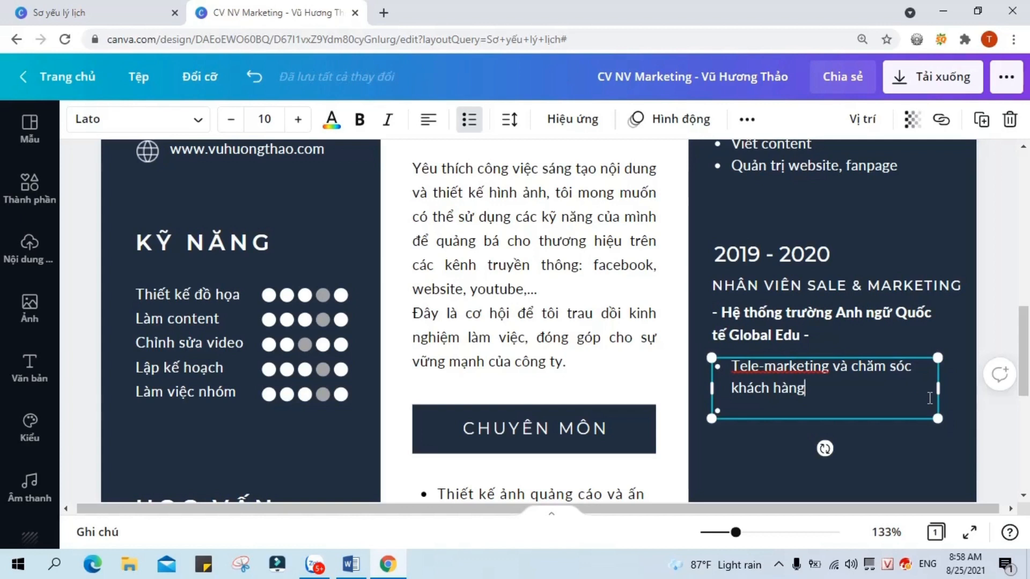
text(Quản trị f)
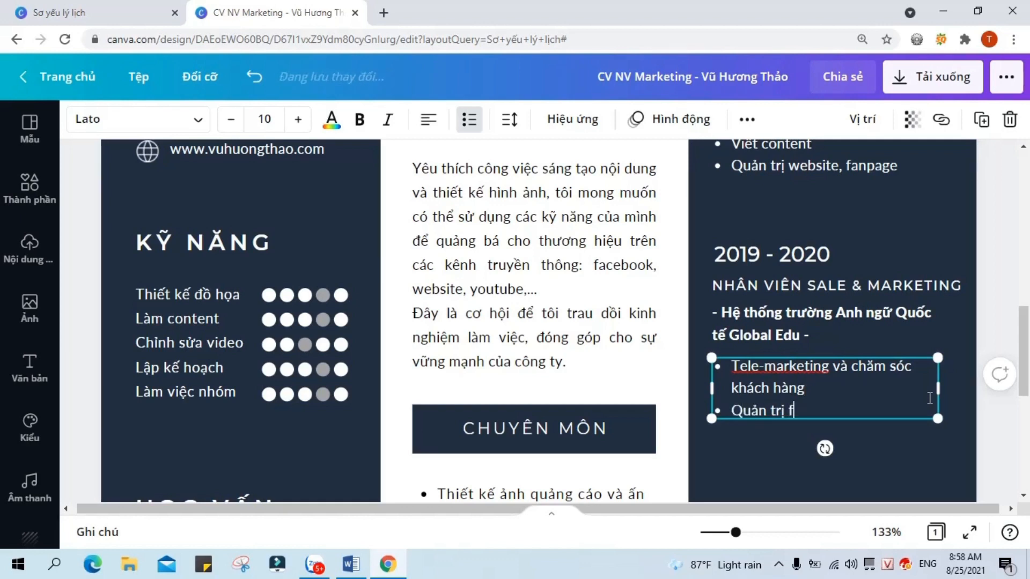
text(anpage (viê)
text(t bài)
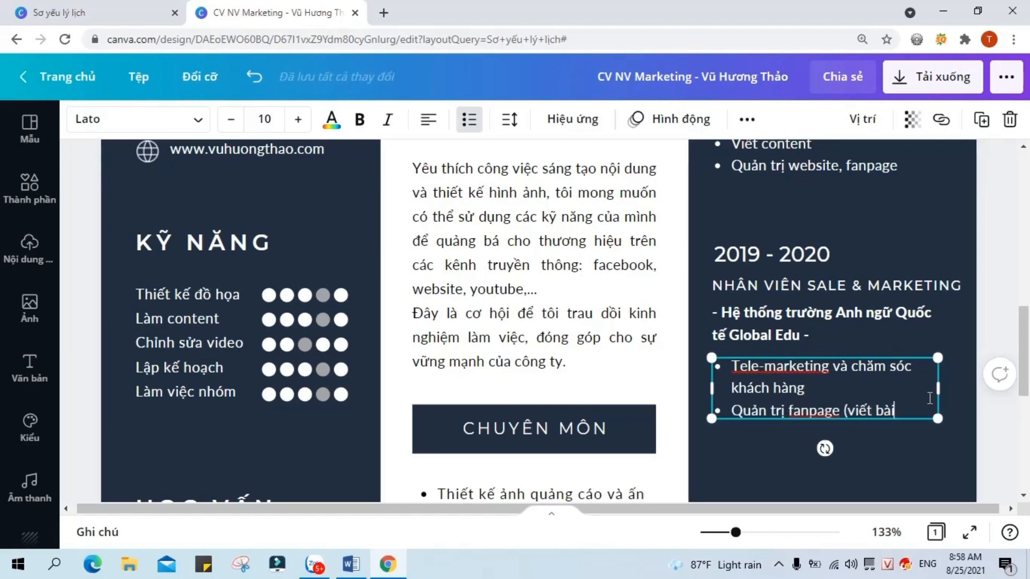
text( và làm hình ảnh)
key(Return)
text(Tham gia lên kế hoa)
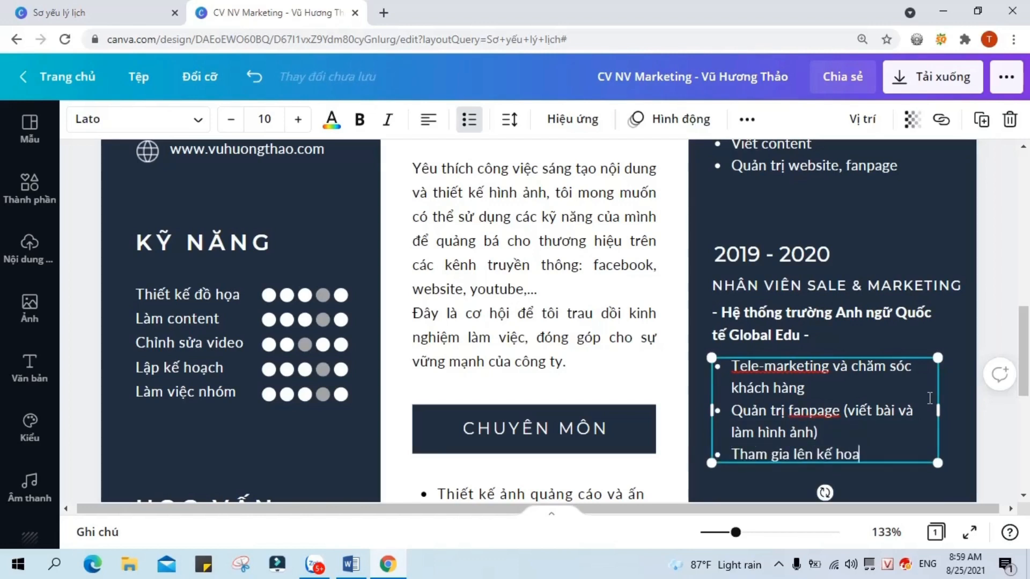
text( hiện)
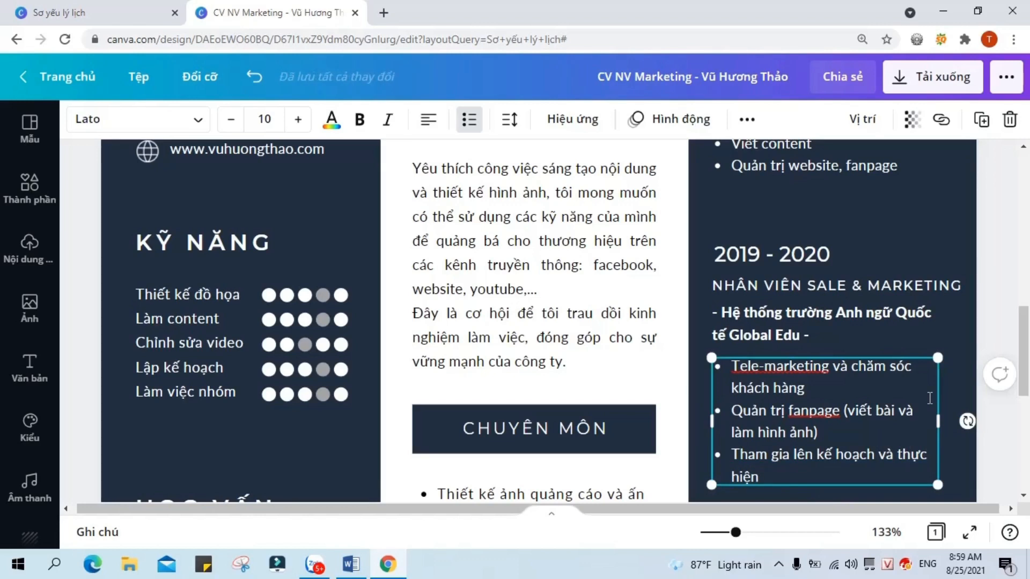
text( các chương trình)
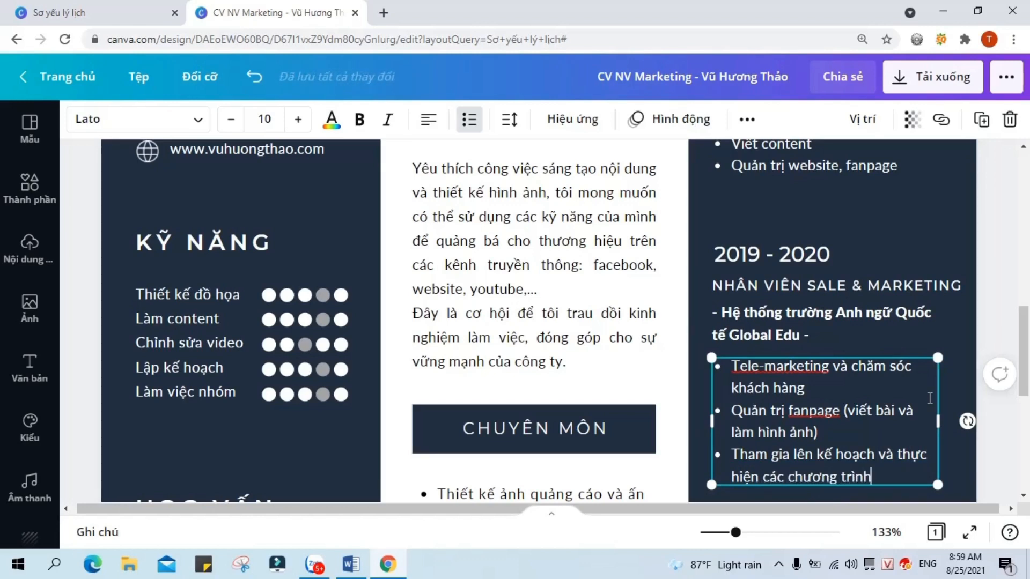
text( marketi)
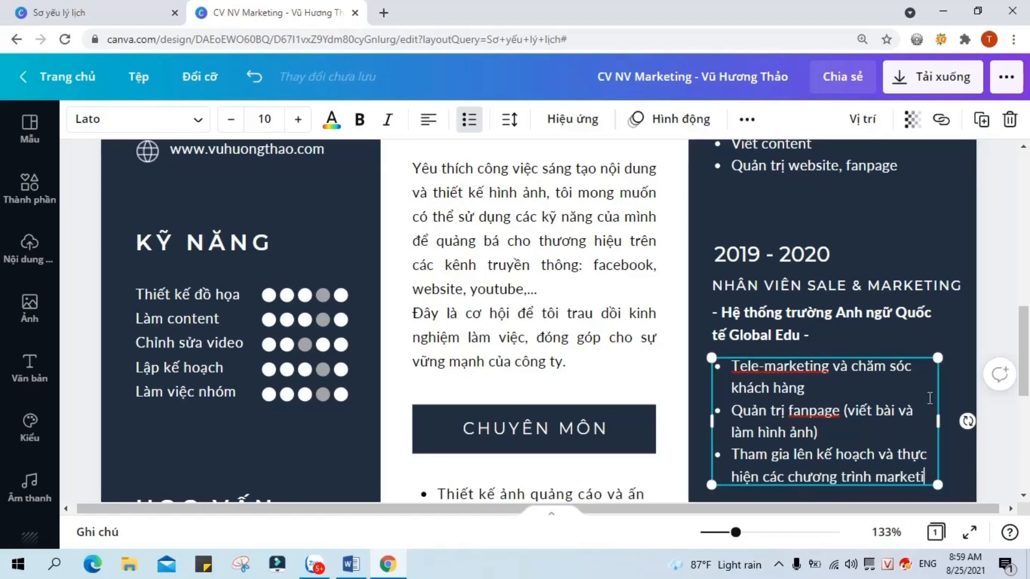
text(ng off và sự kiên)
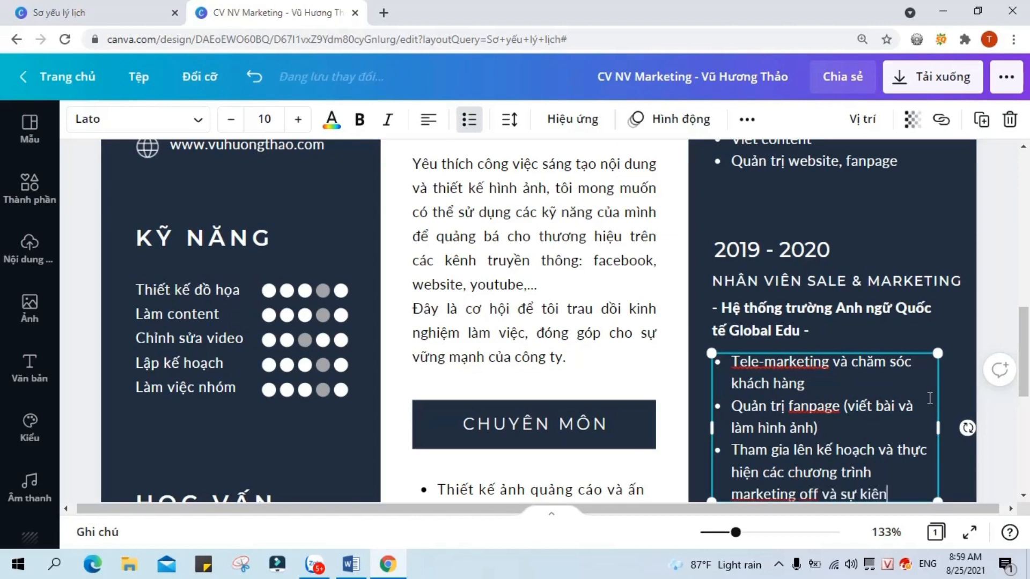
text(j truyền thông.)
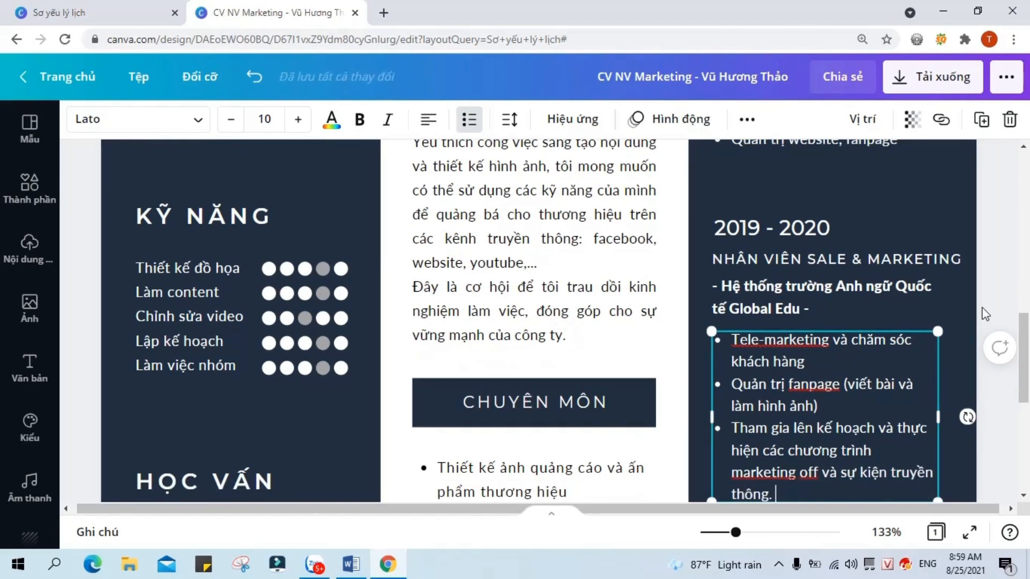
Step: Move the 2021 entry's duties list and boxes lower to realign them
scroll(896, 332, down, 4)
scroll(937, 411, up, 5)
scroll(934, 413, down, 2)
scroll(929, 406, down, 6)
scroll(793, 394, up, 2)
scroll(858, 370, down, 2)
drag(900, 344, 898, 383)
drag(792, 205, 787, 245)
scroll(774, 280, up, 3)
Step: Group the four 2019–2020 experience boxes into one entry
drag(859, 325, 856, 359)
scroll(858, 306, up, 3)
click(774, 178)
click(958, 270)
drag(755, 160, 771, 461)
click(865, 118)
click(924, 475)
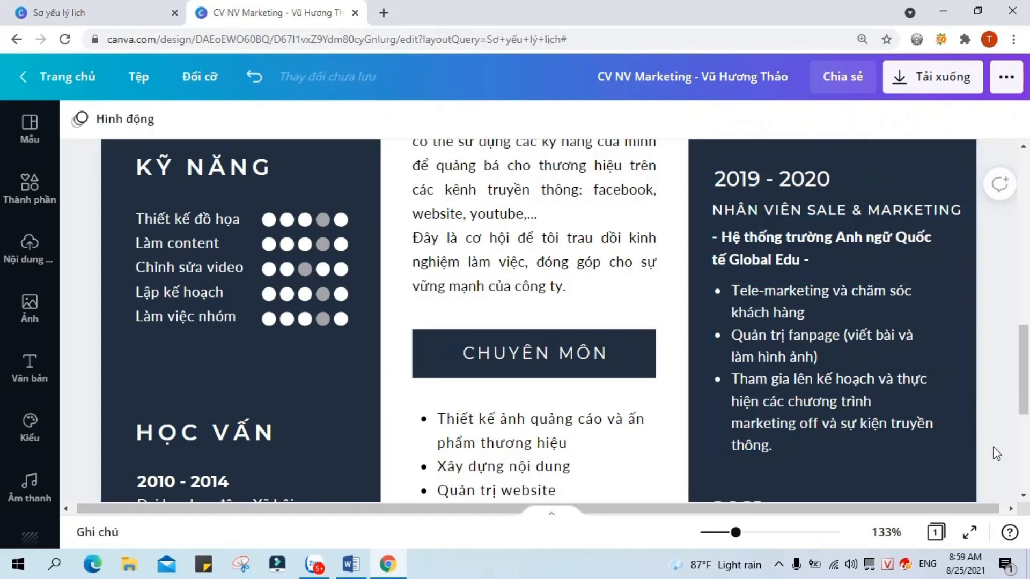
Step: Retitle the 2021 job from PROJECT MANAGER to MARKETING and nudge it into place
scroll(902, 419, down, 5)
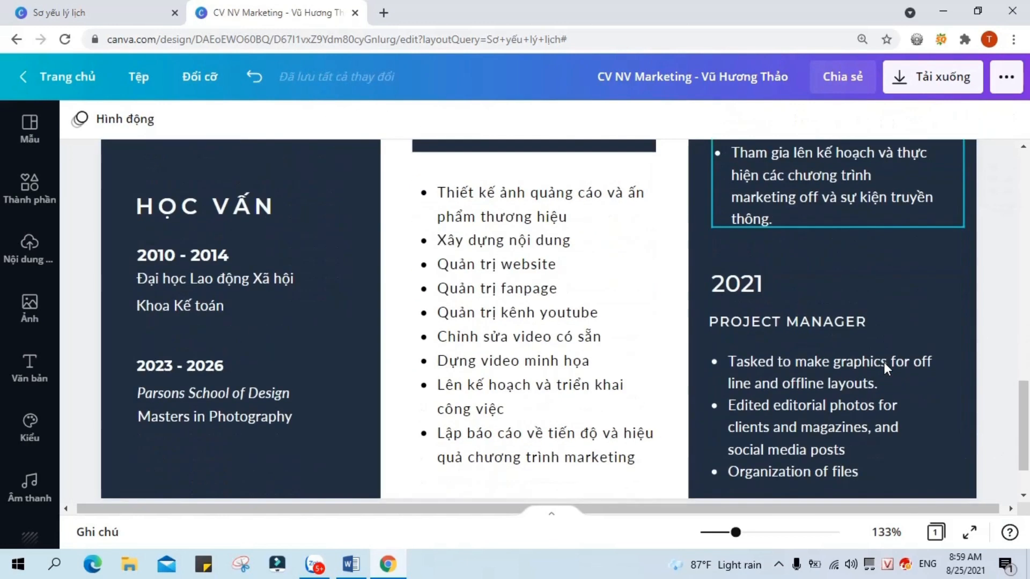
click(871, 322)
drag(788, 322, 684, 324)
key(BackSpace)
click(808, 315)
key(BackSpace)
key(BackSpace)
key(BackSpace)
key(BackSpace)
key(BackSpace)
text(RKE)
click(922, 342)
drag(775, 320, 777, 316)
scroll(815, 365, down, 1)
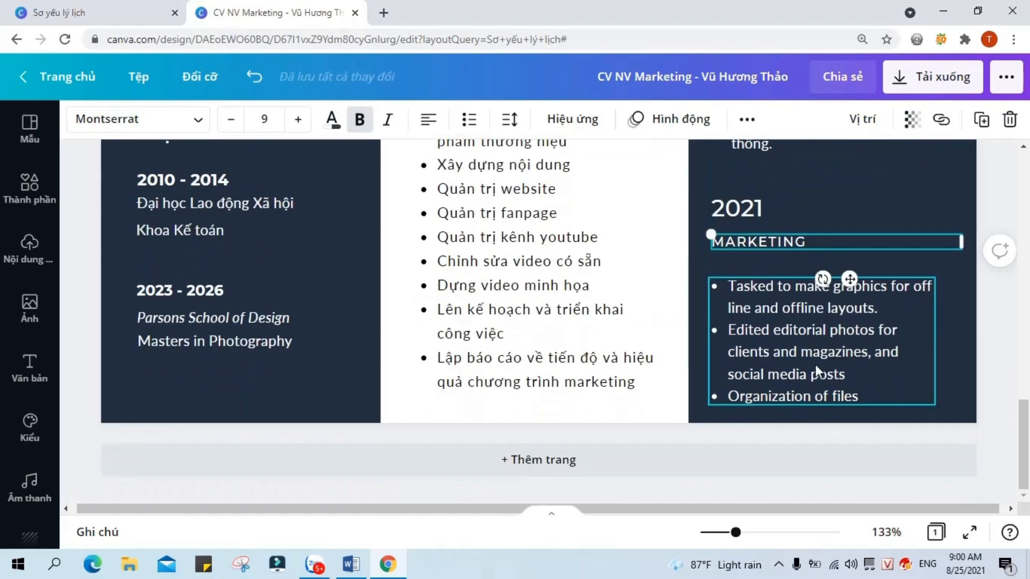
Step: Ungroup the 2019–2020 entry and duplicate its Global Edu company line
click(815, 365)
scroll(896, 215, up, 4)
click(906, 256)
click(860, 119)
click(993, 276)
click(869, 251)
click(981, 120)
Step: Place the company-line copy under the MARKETING title and regroup the 2019–2020 boxes
scroll(854, 290, down, 1)
drag(829, 198, 830, 451)
scroll(864, 418, down, 2)
drag(921, 287, 893, 337)
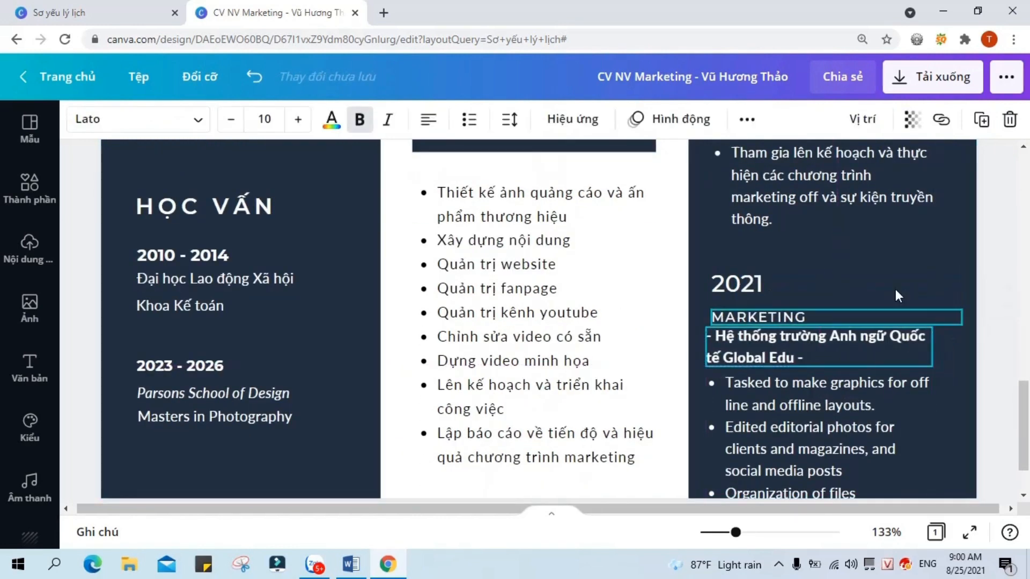
scroll(896, 290, up, 3)
drag(805, 153, 812, 462)
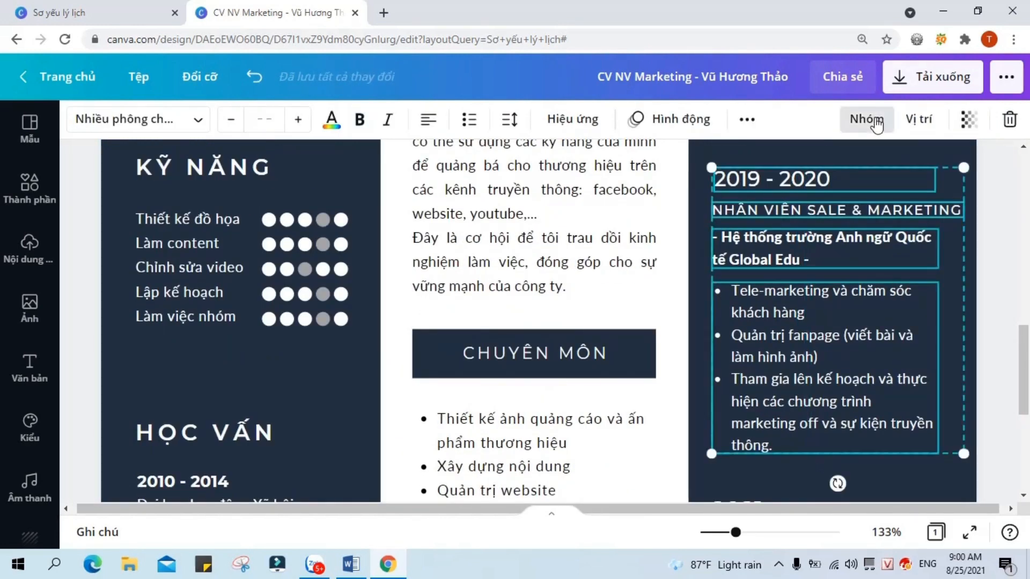
click(867, 121)
scroll(859, 300, down, 5)
Step: Change the copied line's school name to 'cửa hàng mẹ và bé Nhoc & Mom'
click(785, 272)
drag(781, 261, 795, 282)
key(BackSpace)
text(cưửa ahnfg)
key(BackSpace)
key(BackSpace)
key(BackSpace)
key(BackSpace)
key(BackSpace)
text(hàng mẹ và bé Nhoc&Mom -)
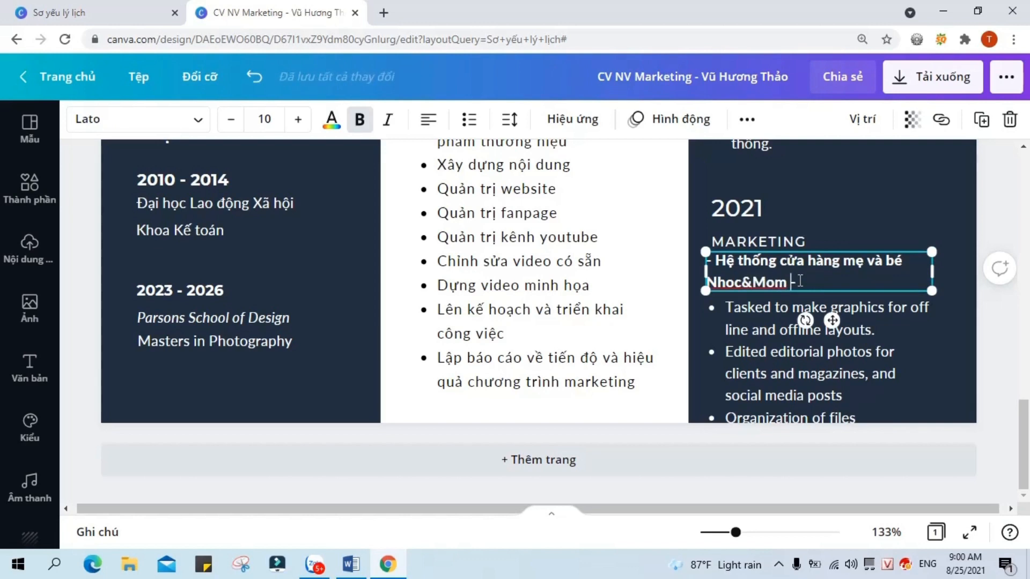
key(Left)
key(Left)
key(Left)
key(Left)
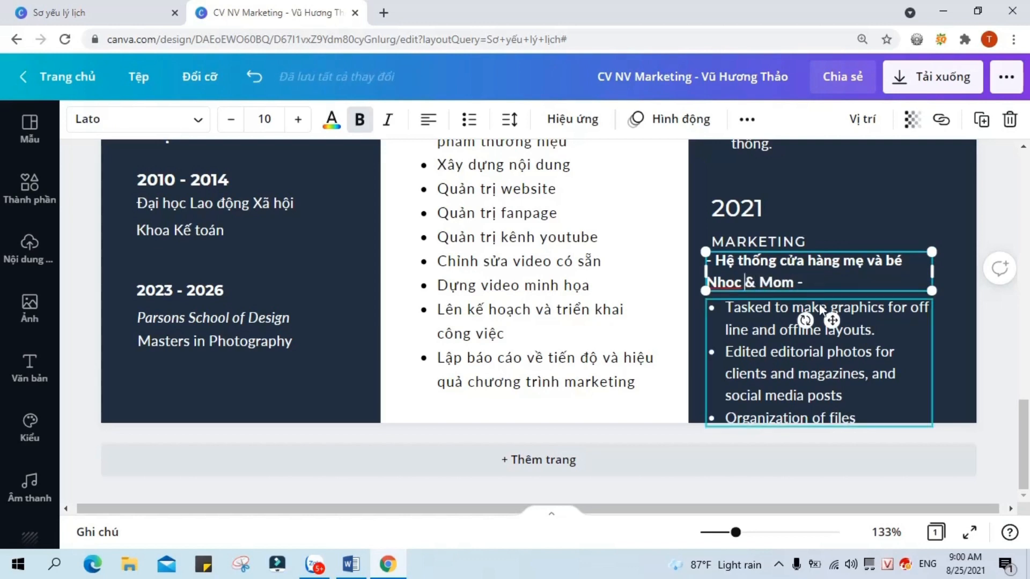
double_click(871, 412)
Step: Replace the 2021 English duties with Vietnamese bullets on fanpage/website content, advertising visuals and departmental coordination
click(868, 409)
drag(733, 316, 860, 414)
key(BackSpace)
text(Xây)
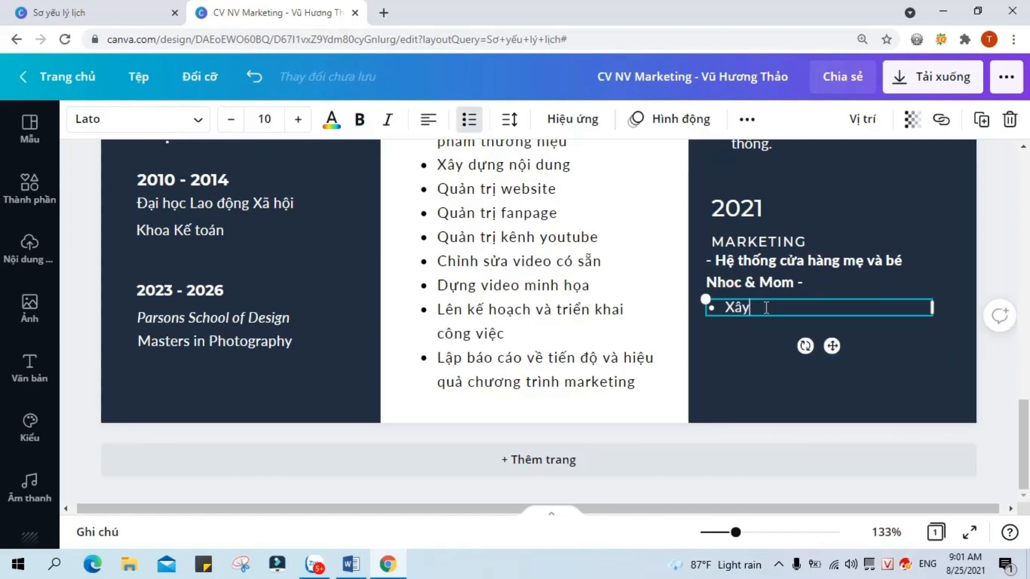
text( dựng nội dung cho)
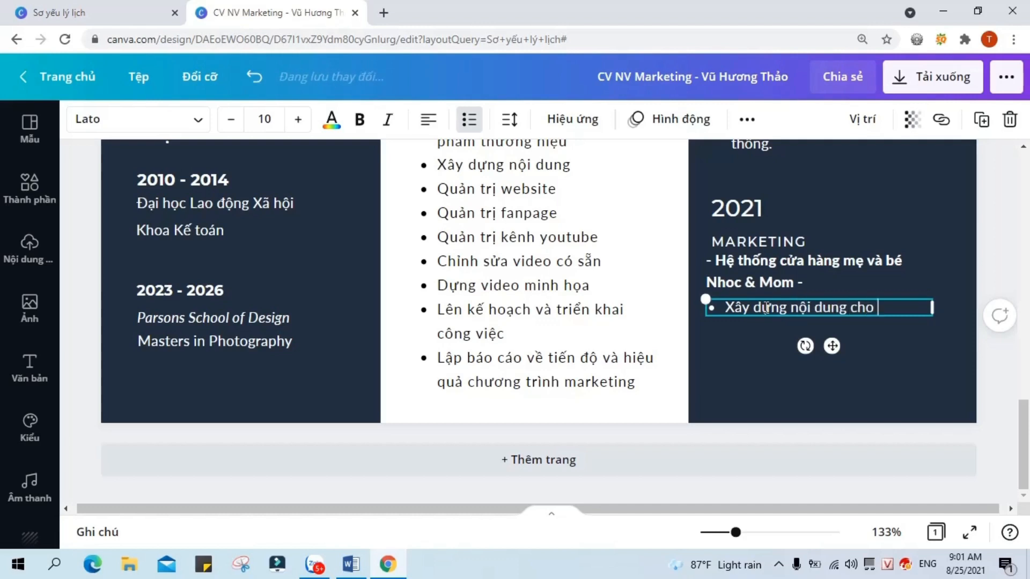
text( fanpage, website)
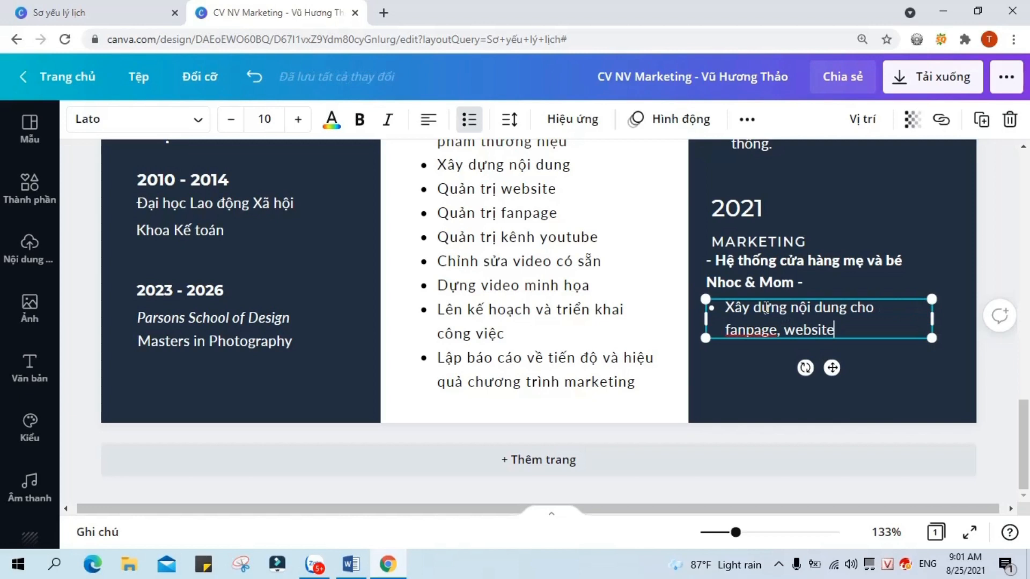
key(Return)
text(Thiết )
text(kế hình ảnh quảng cá)
text(o và các )
text(ấn phẩm thương hiệu)
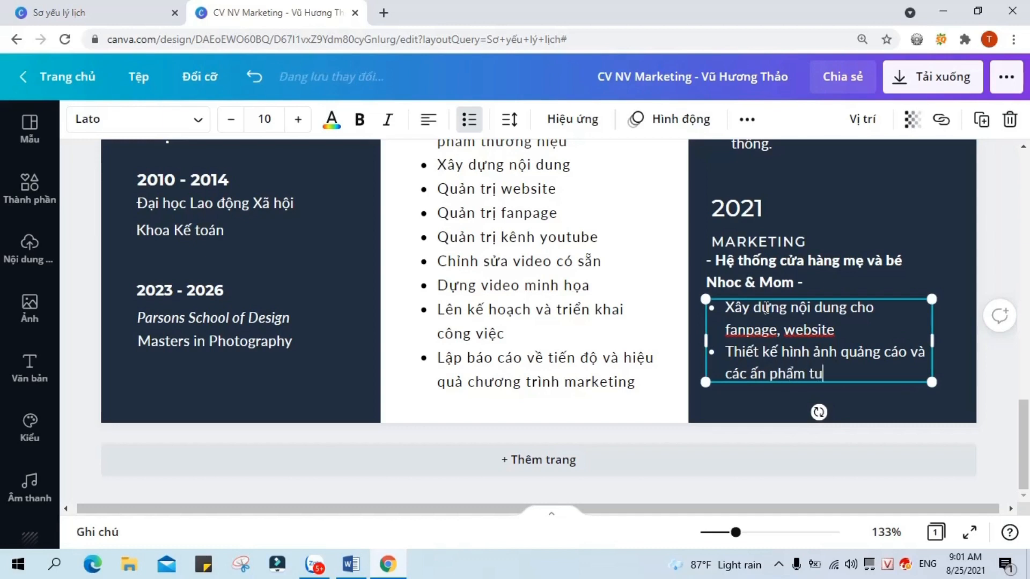
key(Return)
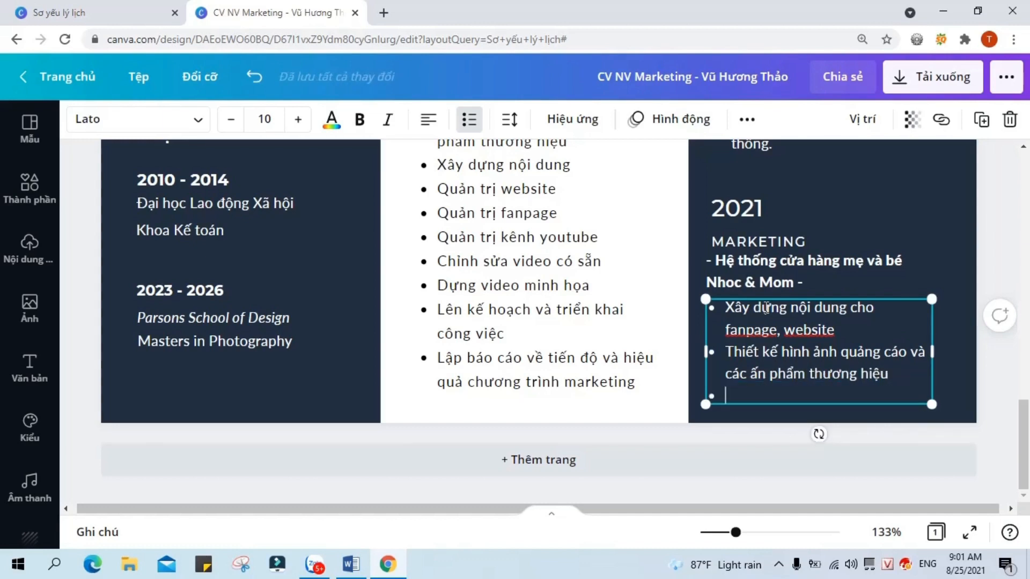
text(Phối hợp với các)
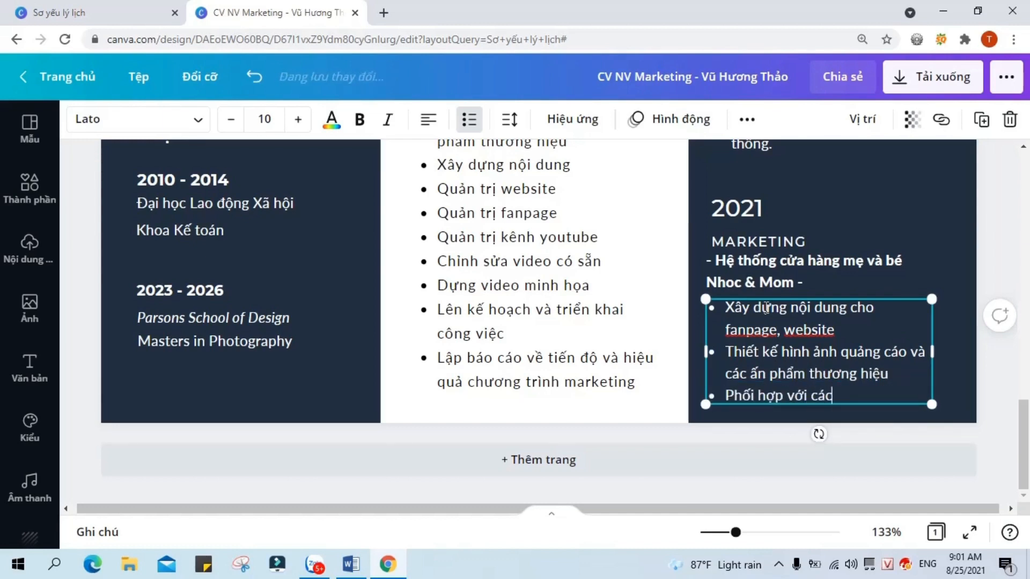
text( phòng ban để đưa ra d)
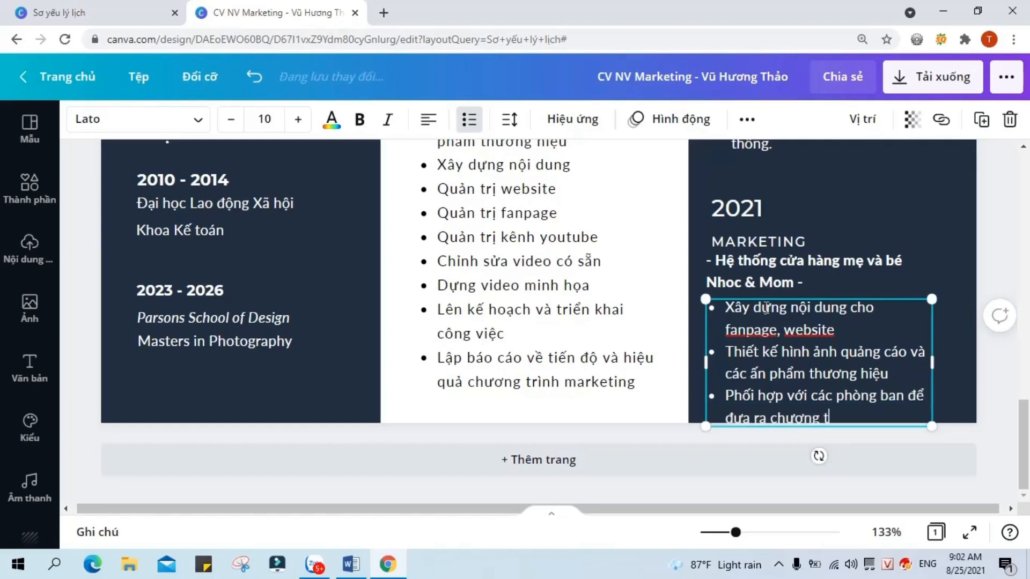
text(ing)
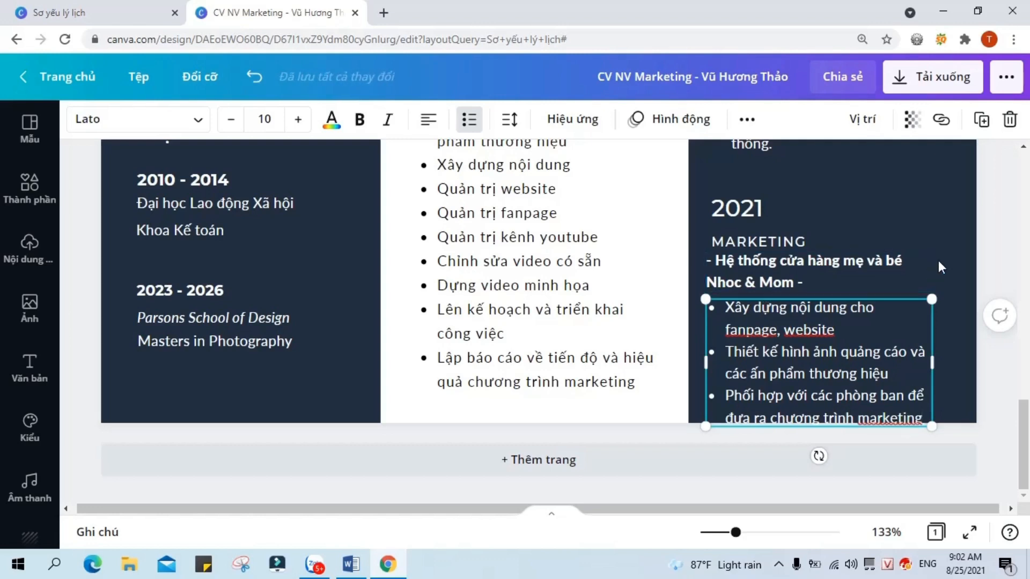
drag(736, 533, 708, 533)
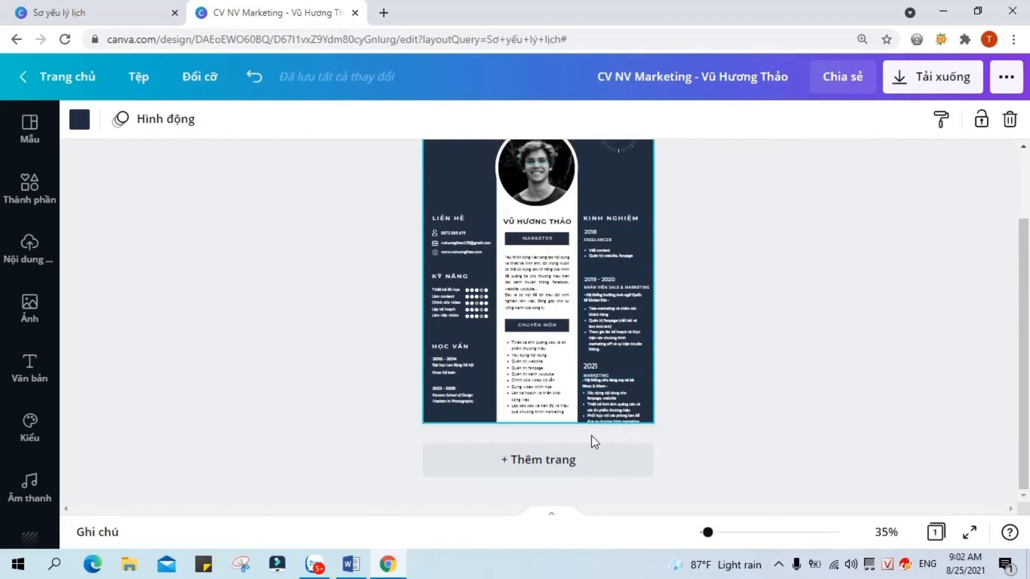
Step: Group the LIÊN HỆ heading and its contact details into one block
scroll(751, 368, up, 2)
scroll(729, 374, down, 2)
scroll(788, 307, up, 2)
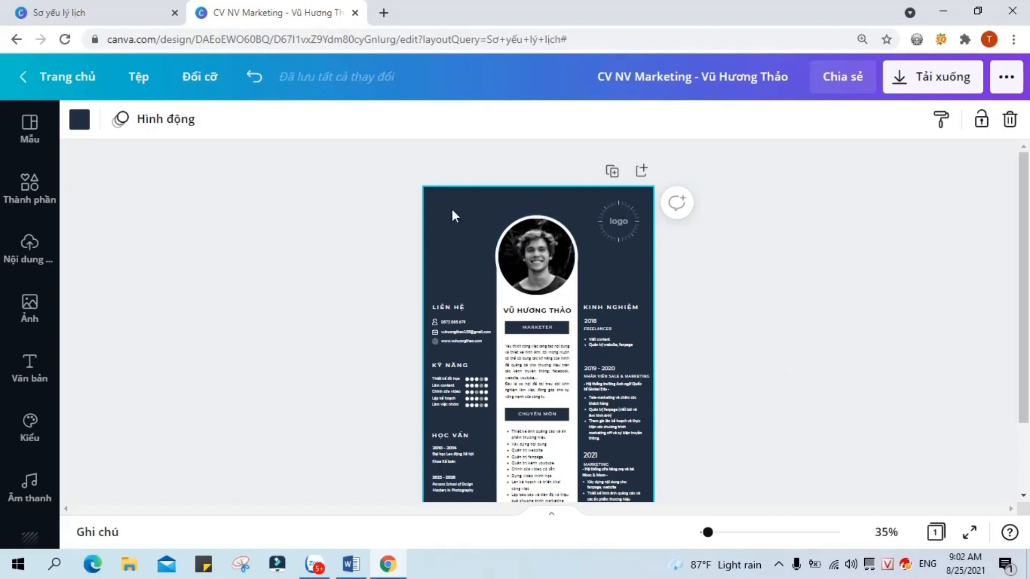
scroll(645, 456, down, 2)
scroll(692, 429, up, 2)
scroll(691, 429, down, 2)
scroll(559, 247, up, 2)
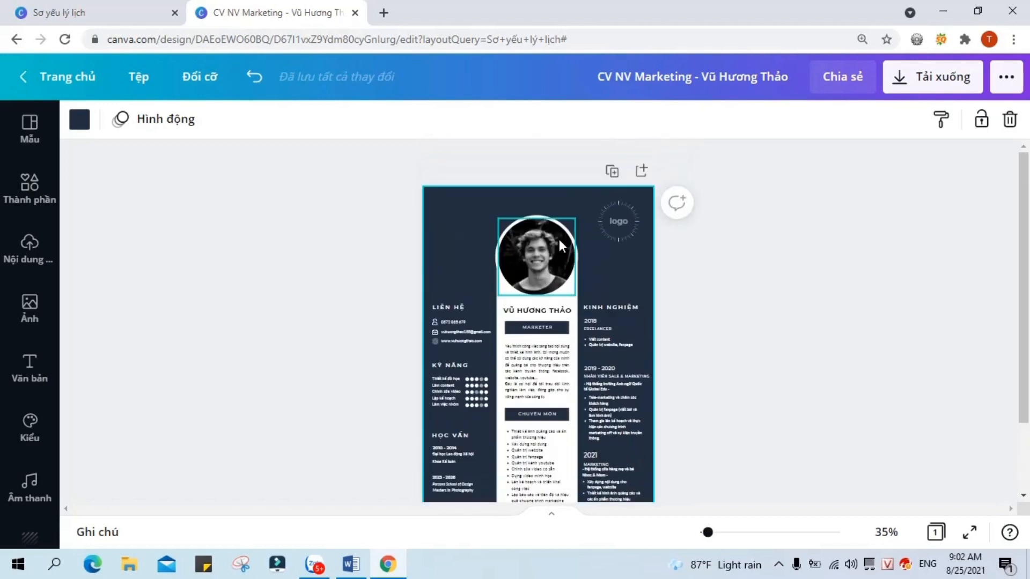
drag(700, 533, 722, 533)
click(328, 299)
drag(320, 275, 320, 379)
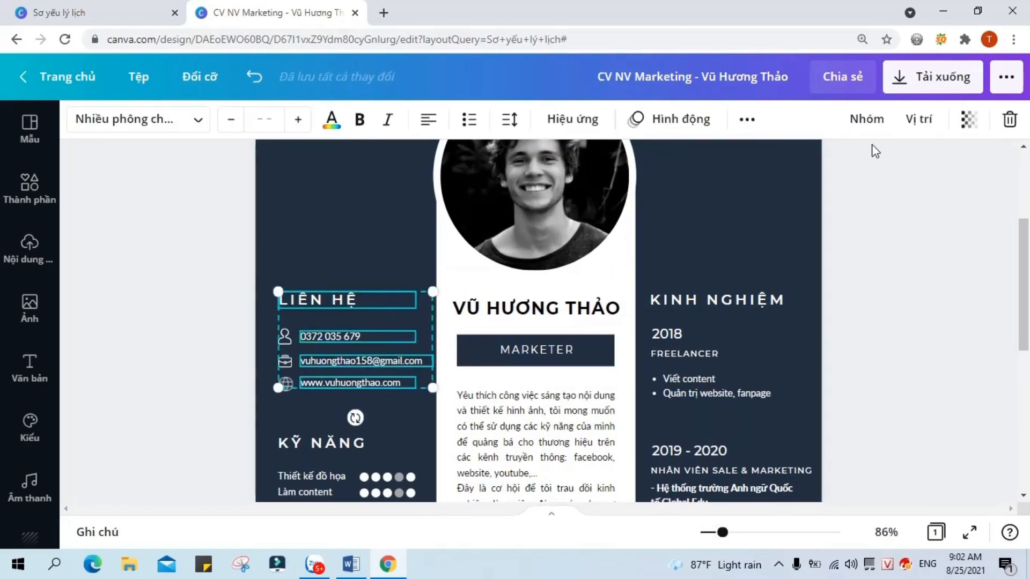
click(867, 118)
Step: Group the KỸ NĂNG heading, skills list and rating dots into one block
scroll(161, 340, down, 3)
click(310, 294)
shift+click(307, 337)
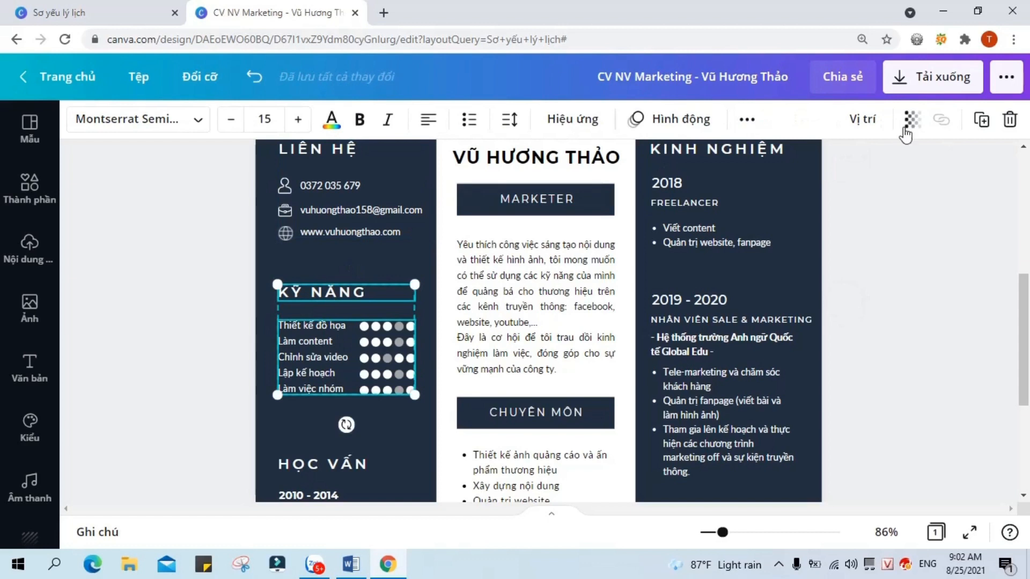
drag(359, 252, 346, 402)
click(747, 121)
click(747, 121)
click(928, 261)
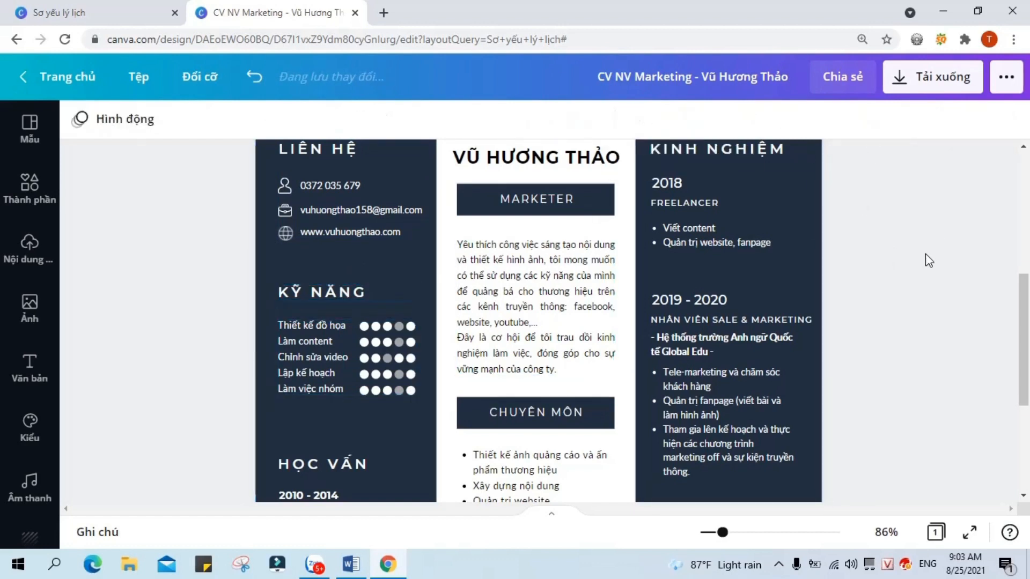
click(353, 307)
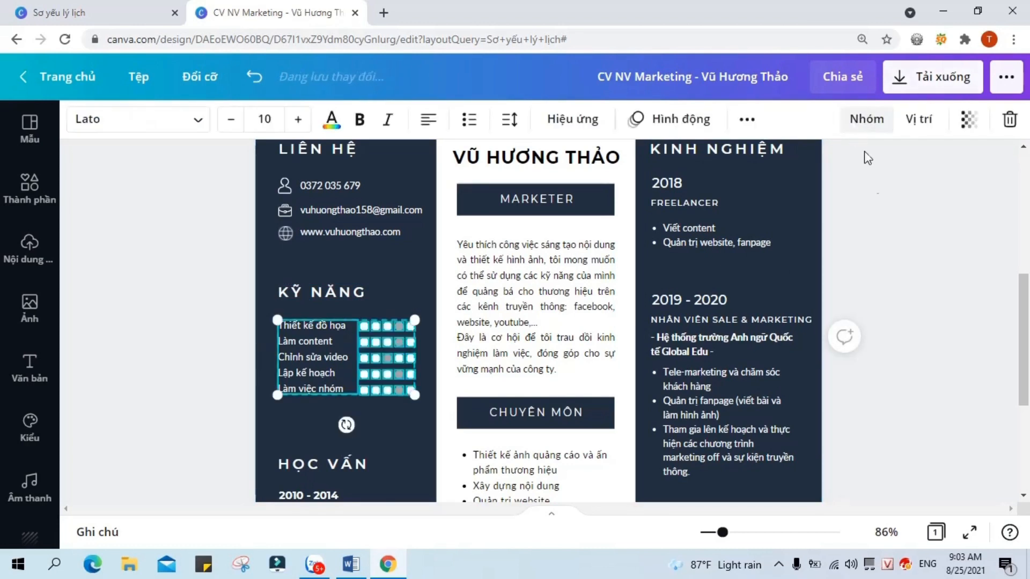
key(Escape)
drag(371, 265, 417, 409)
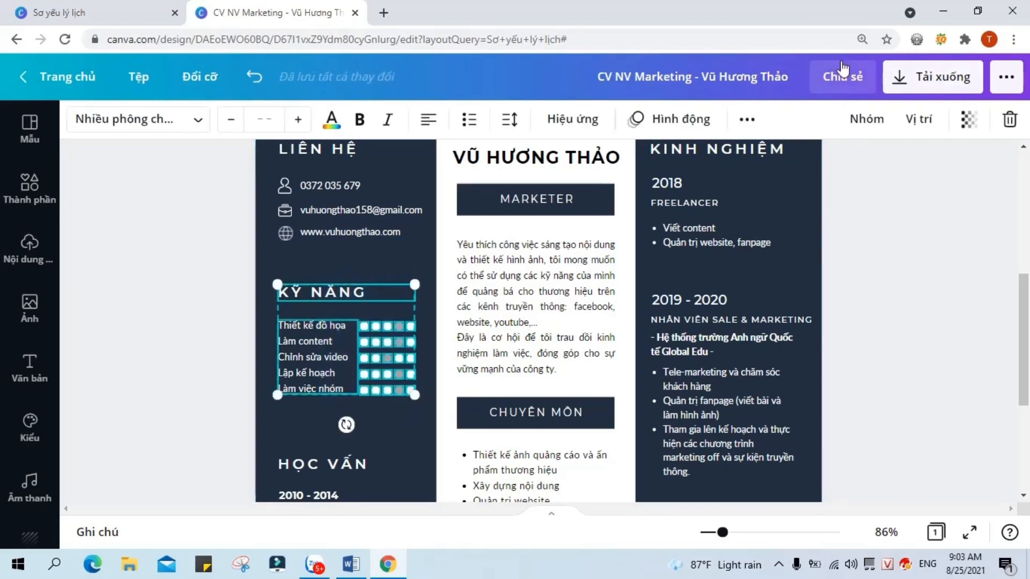
click(869, 121)
Step: Group the HỌC VẤN heading and its education entries into one block
scroll(955, 341, down, 3)
drag(314, 294, 320, 383)
click(869, 121)
click(892, 324)
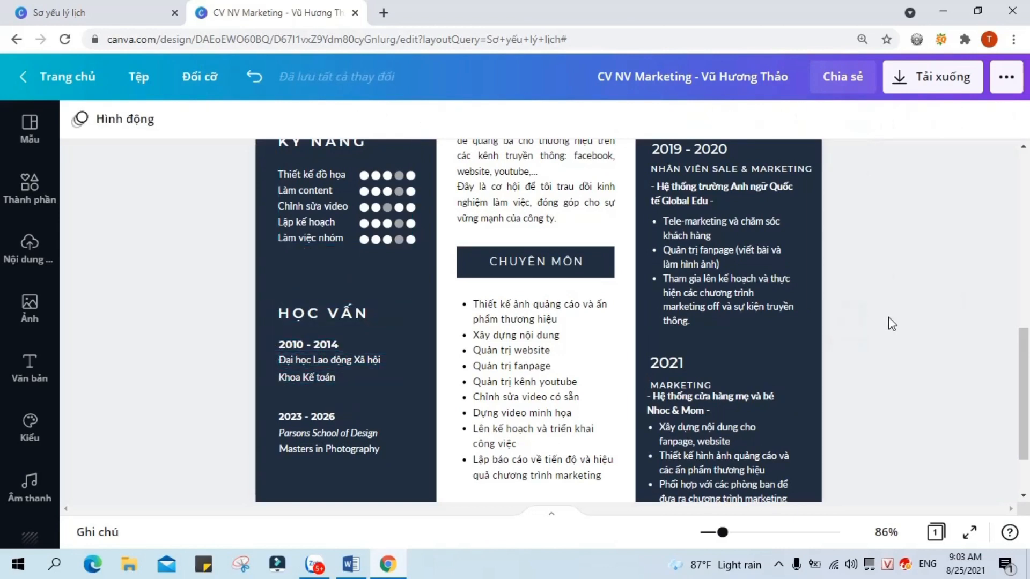
Step: Check the profile photo and page background, then zoom out to view the whole page
scroll(892, 324, down, 2)
scroll(768, 356, up, 3)
scroll(717, 425, down, 4)
scroll(775, 403, up, 11)
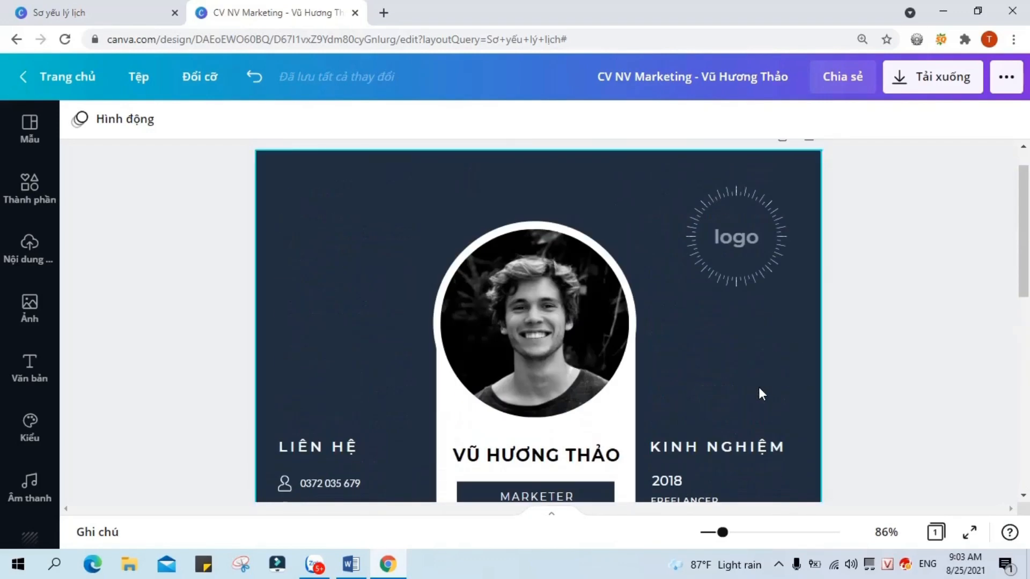
scroll(701, 396, down, 11)
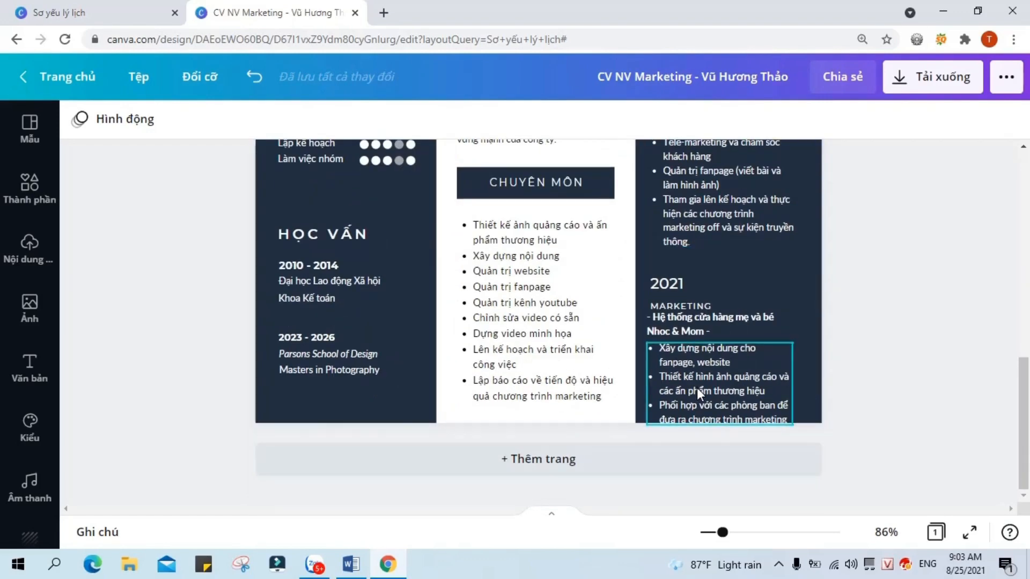
scroll(697, 388, up, 11)
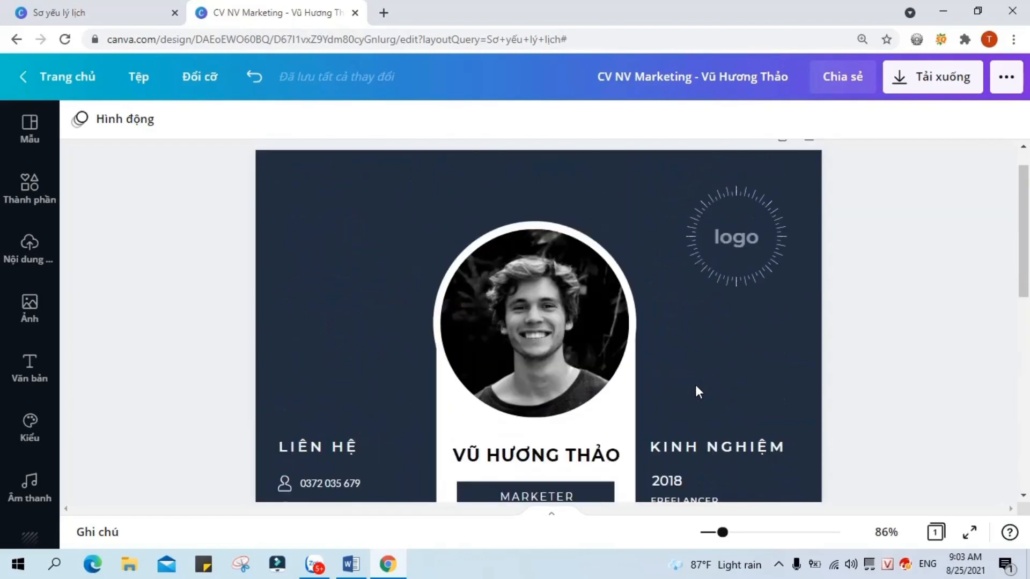
click(633, 347)
click(694, 301)
drag(549, 294, 553, 295)
click(727, 321)
drag(714, 539, 707, 533)
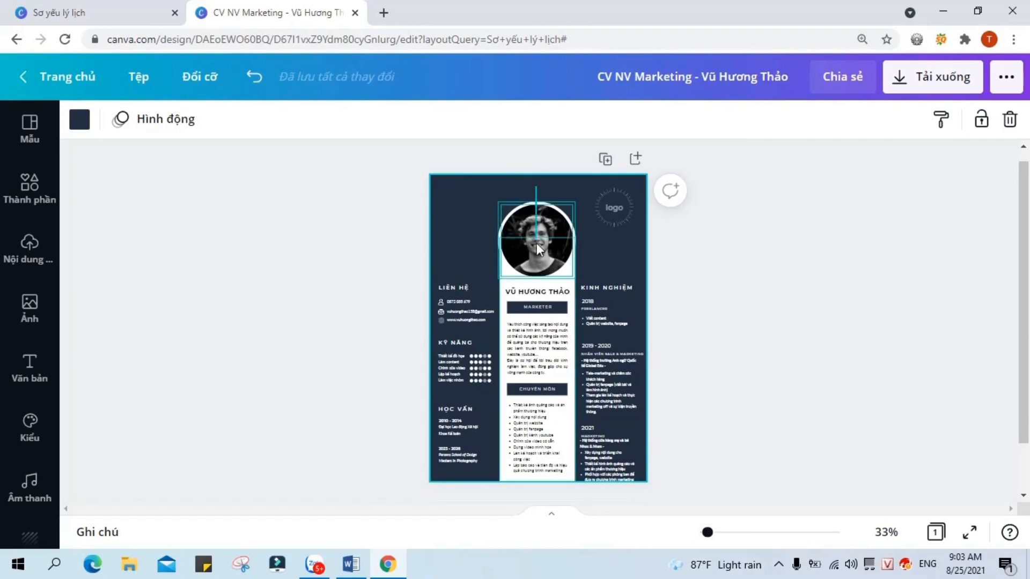
Step: Move the middle column group upward and nudge it slightly right into place
click(536, 478)
drag(565, 459, 557, 437)
drag(707, 532, 716, 533)
drag(498, 328, 507, 329)
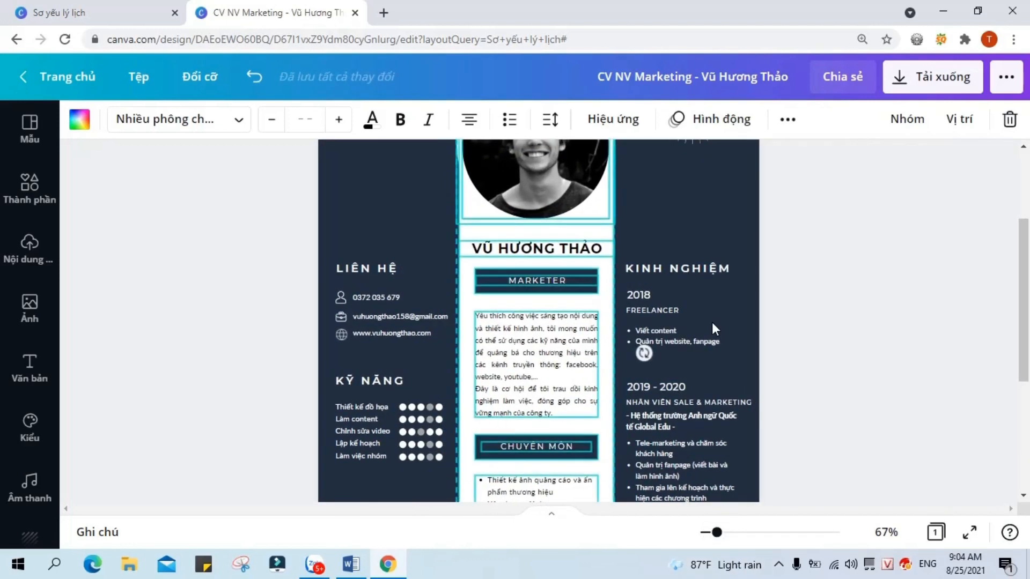
click(877, 325)
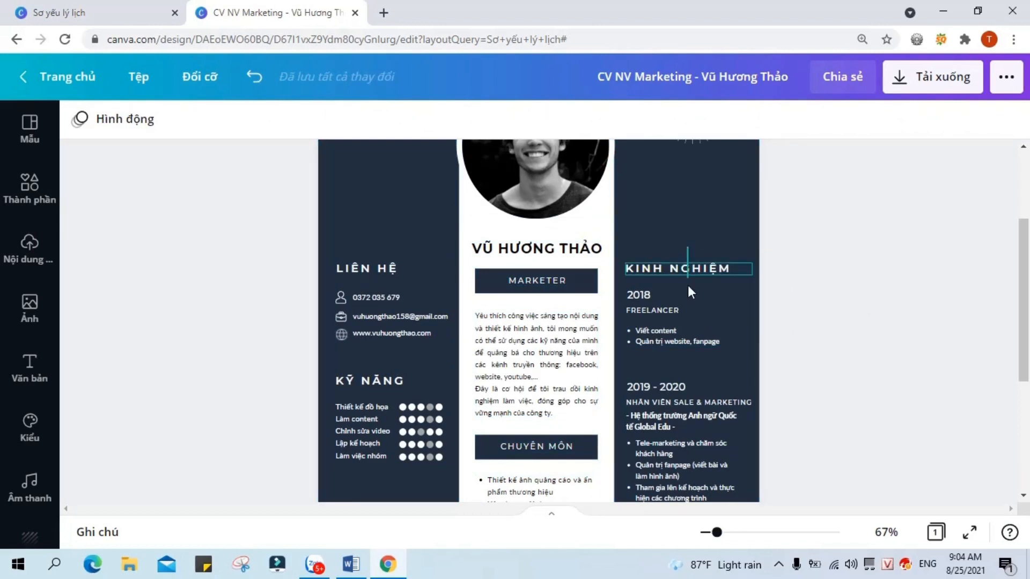
Step: Raise the KINH NGHIỆM 2018 Freelancer and 2019 - 2020 entries to close the gaps
click(712, 330)
drag(713, 331, 712, 291)
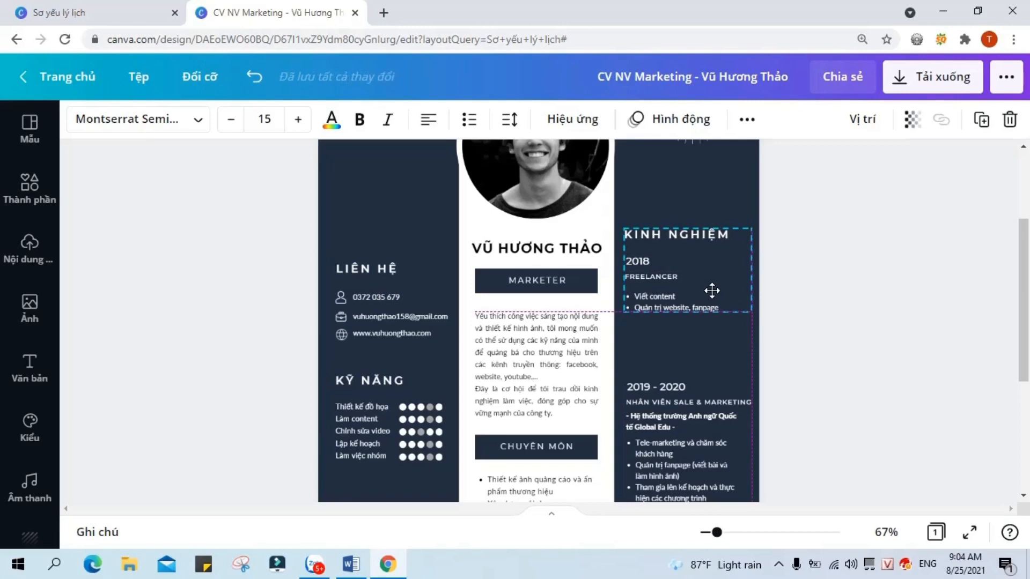
drag(699, 390, 696, 348)
scroll(804, 321, down, 4)
ctrl+scroll(696, 348, up, 3)
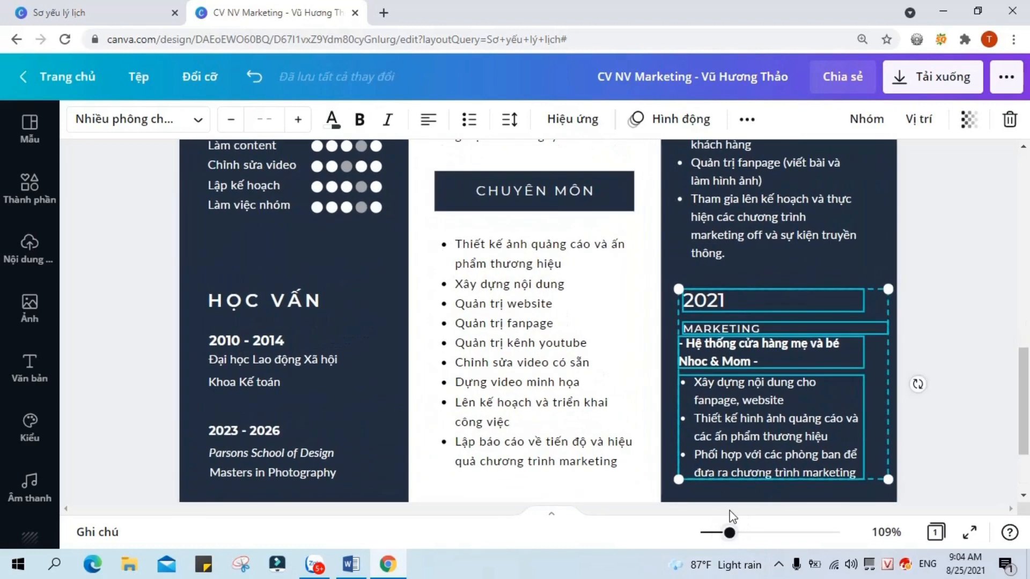
scroll(851, 394, down, 2)
click(852, 394)
Step: Append 'và truyền thông nội bộ', add a 'Theo dõi tiến độ…' reporting bullet, and raise the 2021 entry
click(863, 360)
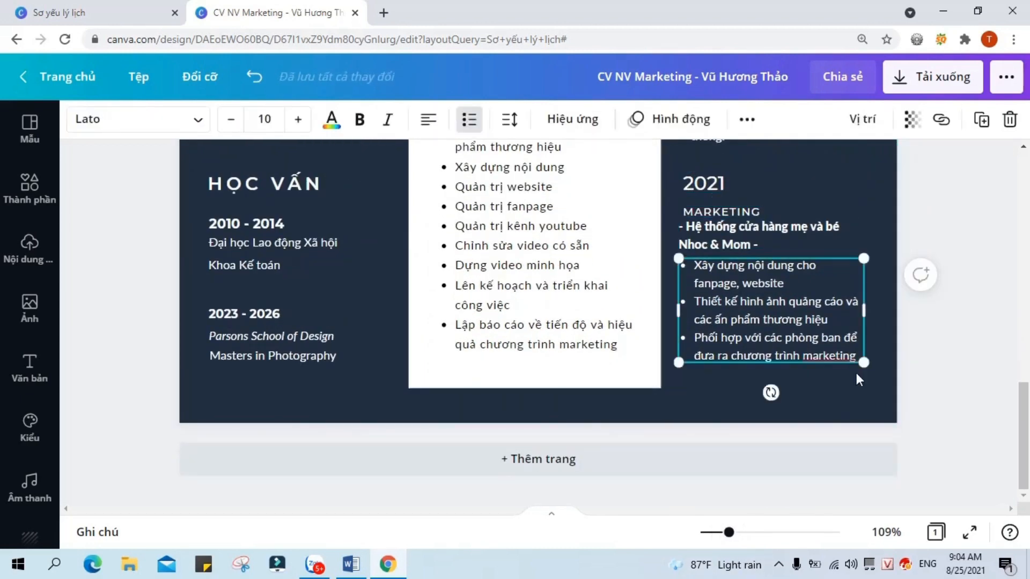
text(và truyền)
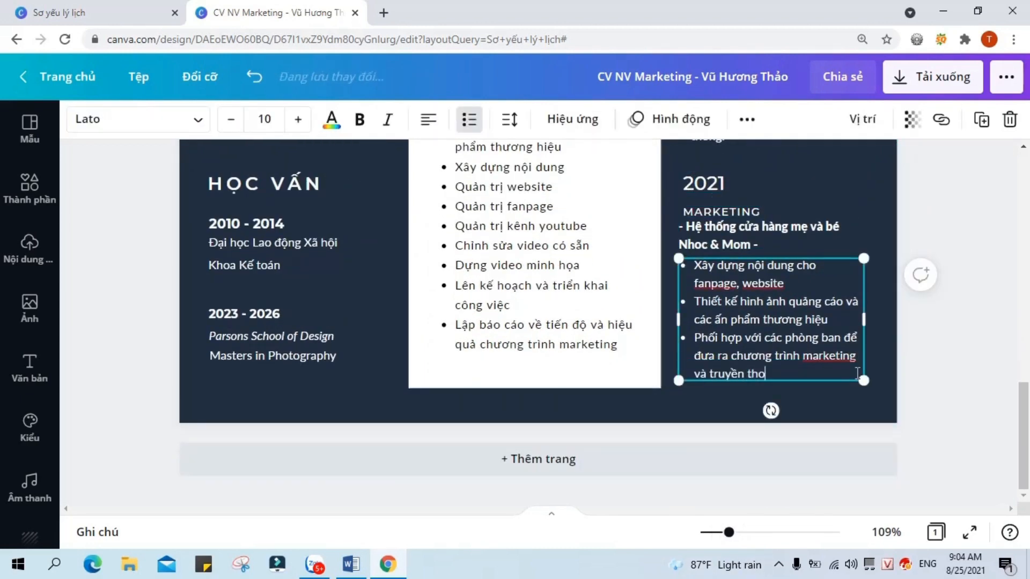
text( thông nội bộ)
key(Return)
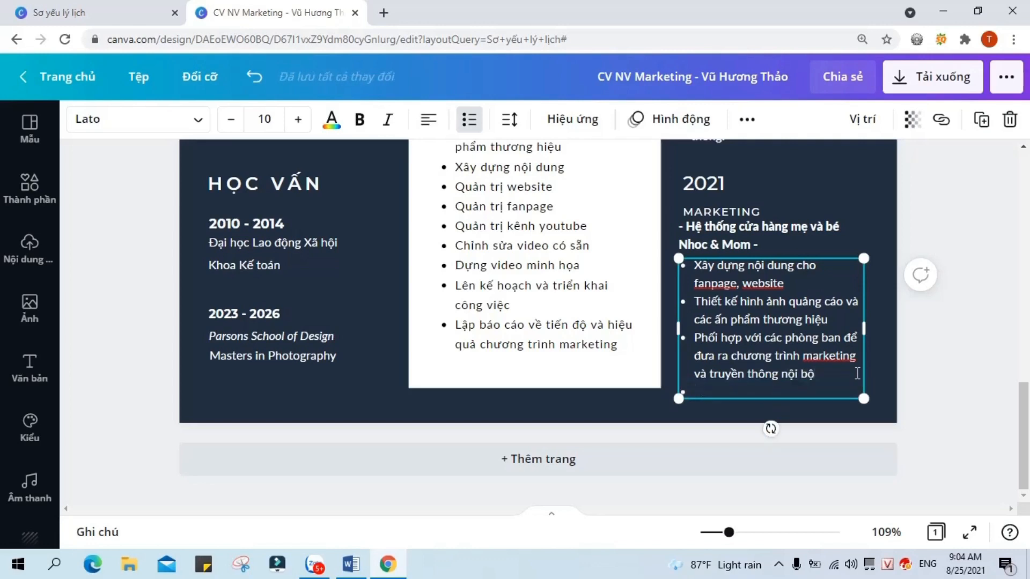
text(Theo dõi tiến độ)
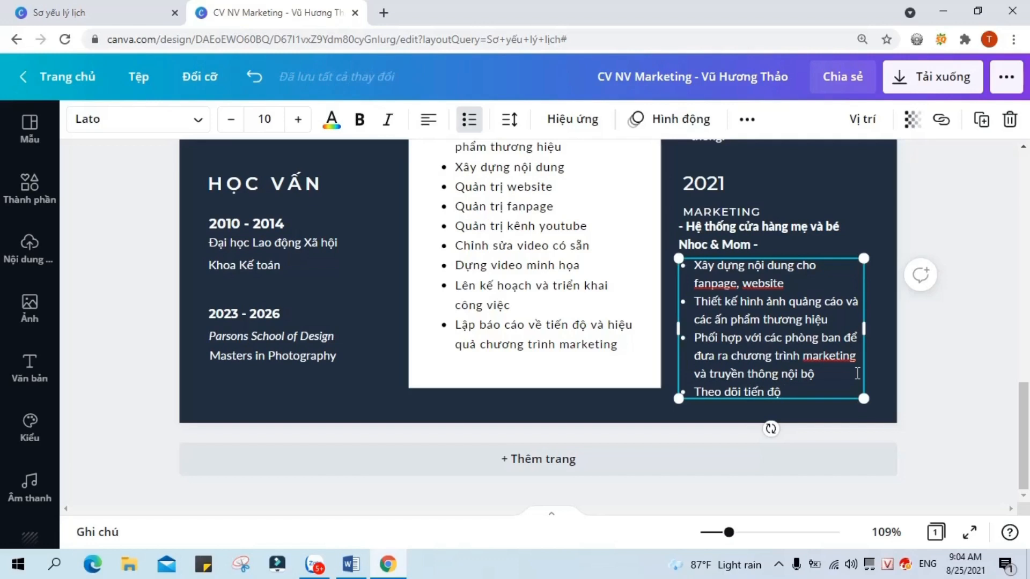
text( và lập báo cáo hiêu quả)
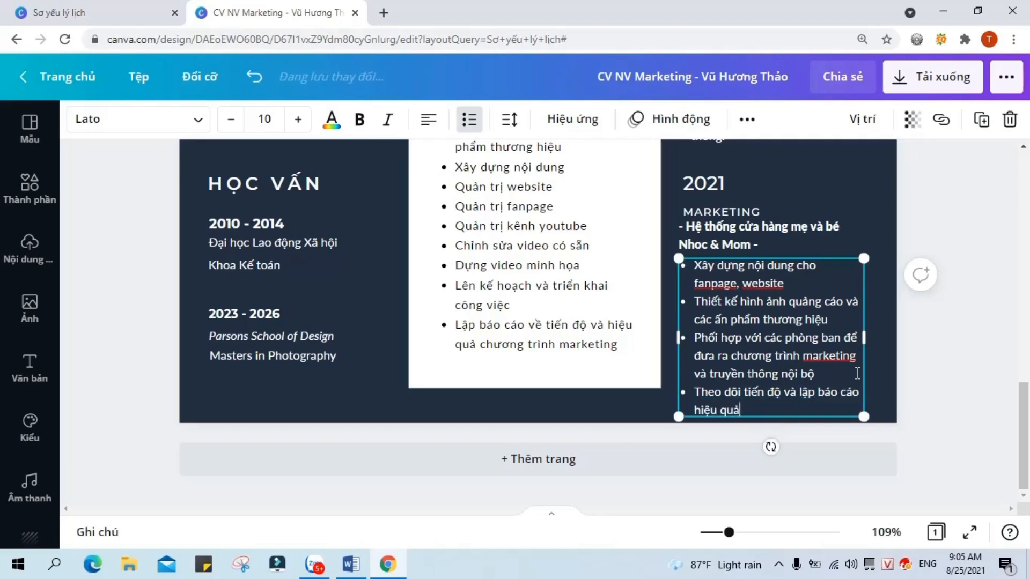
text( các)
text( chương trinh marketing)
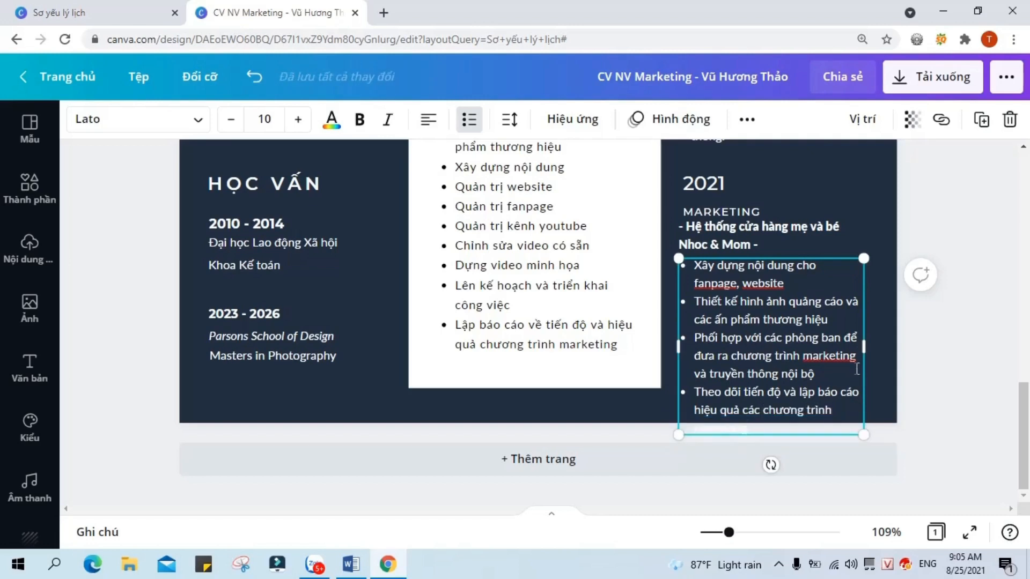
click(688, 158)
click(774, 350)
drag(774, 350, 773, 322)
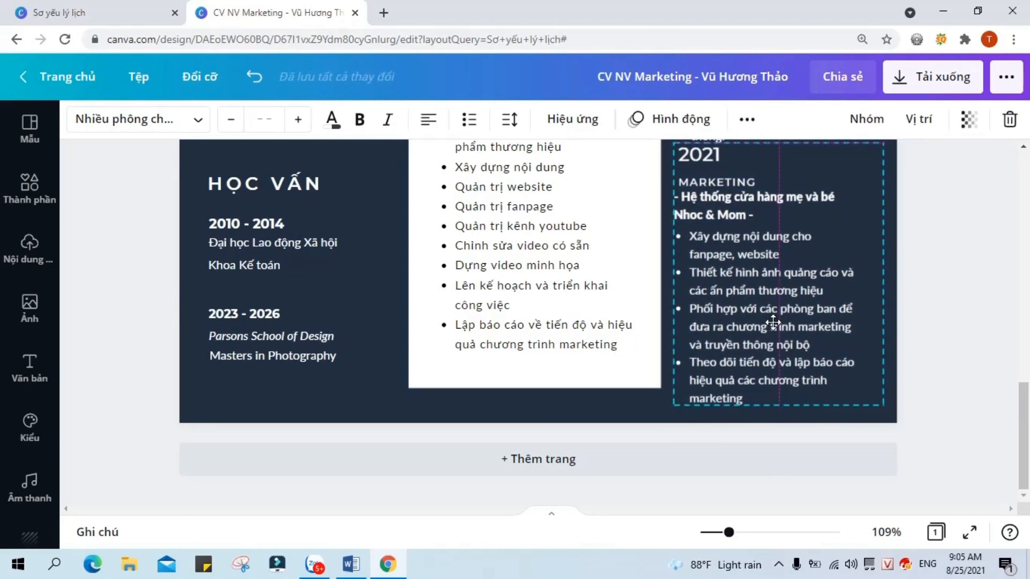
Step: Select the 2021 year, MARKETING title, Nhoc & Mom line and four duty bullets, then group them
drag(729, 533, 715, 533)
click(811, 352)
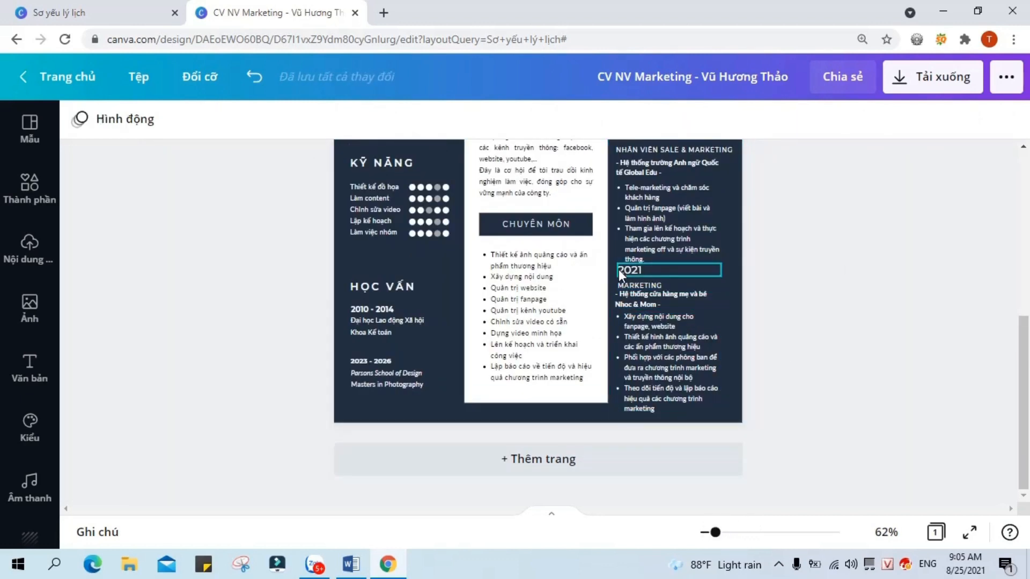
click(620, 270)
shift+click(685, 286)
shift+click(680, 304)
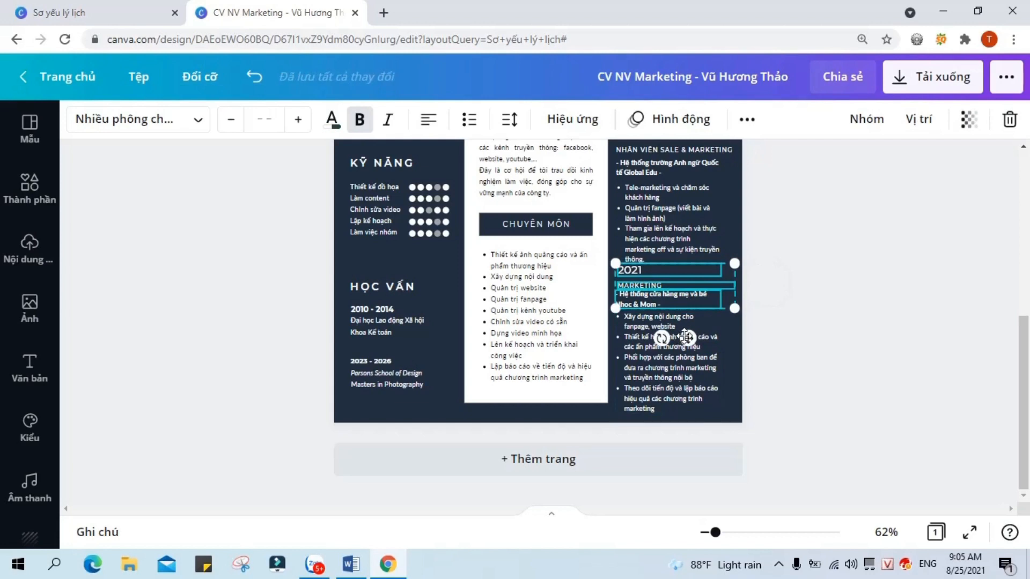
shift+click(685, 337)
click(867, 119)
click(671, 344)
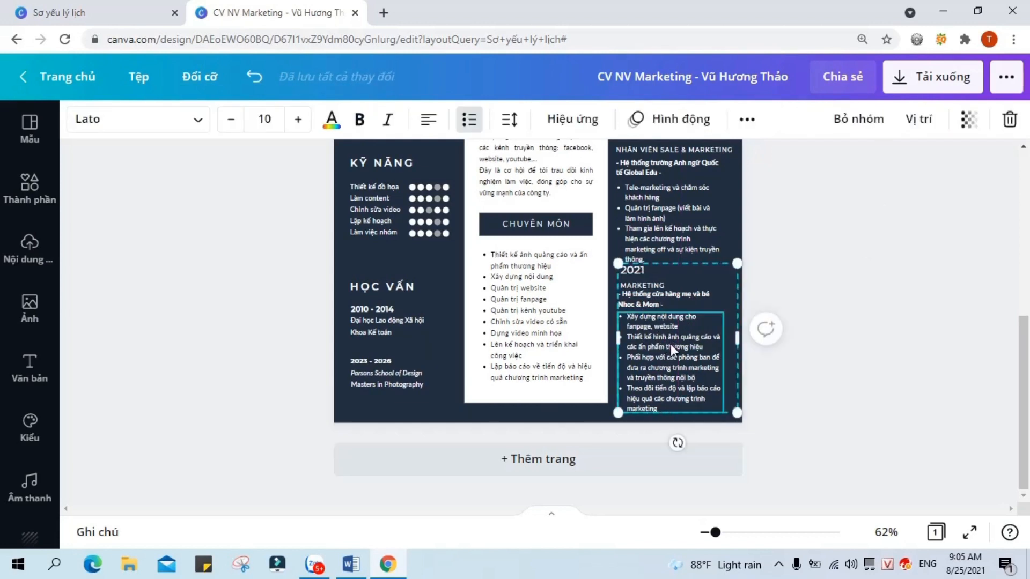